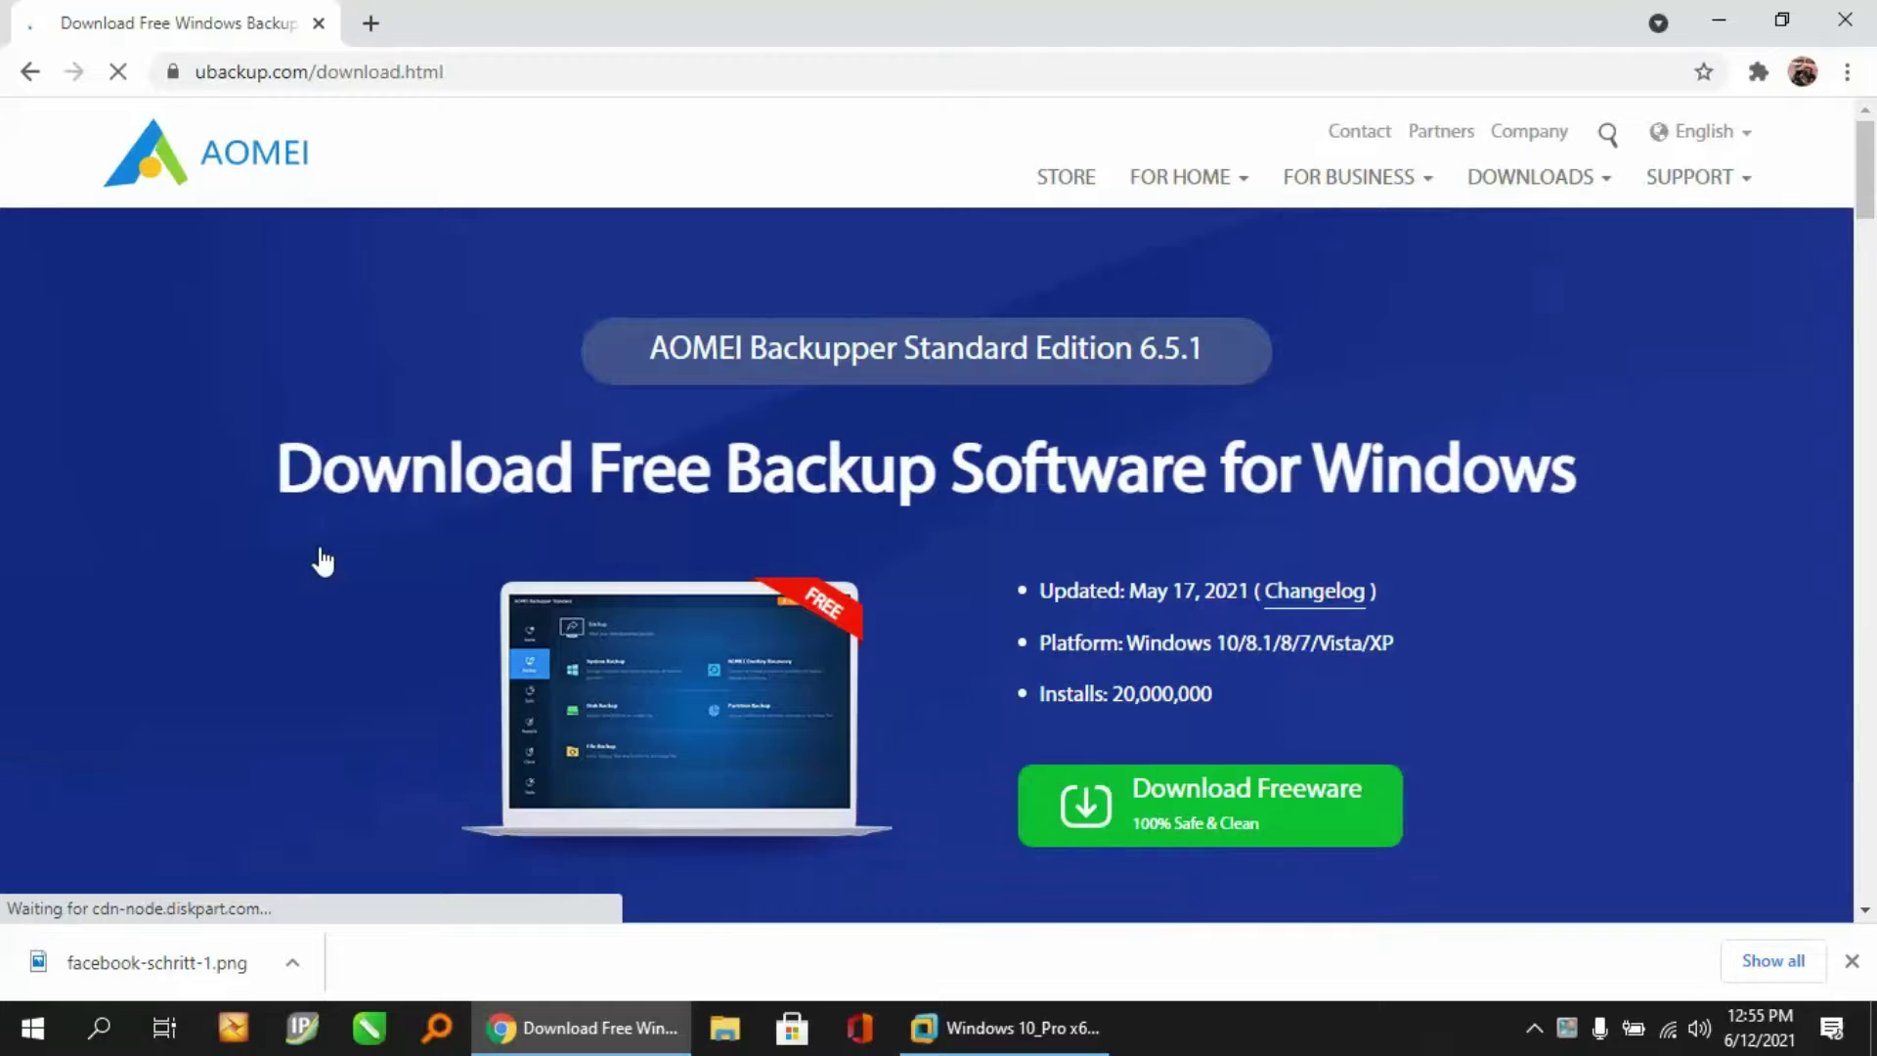
{"action": "scroll", "coordinate": [321, 560], "scroll_direction": "down", "scroll_amount": 3}
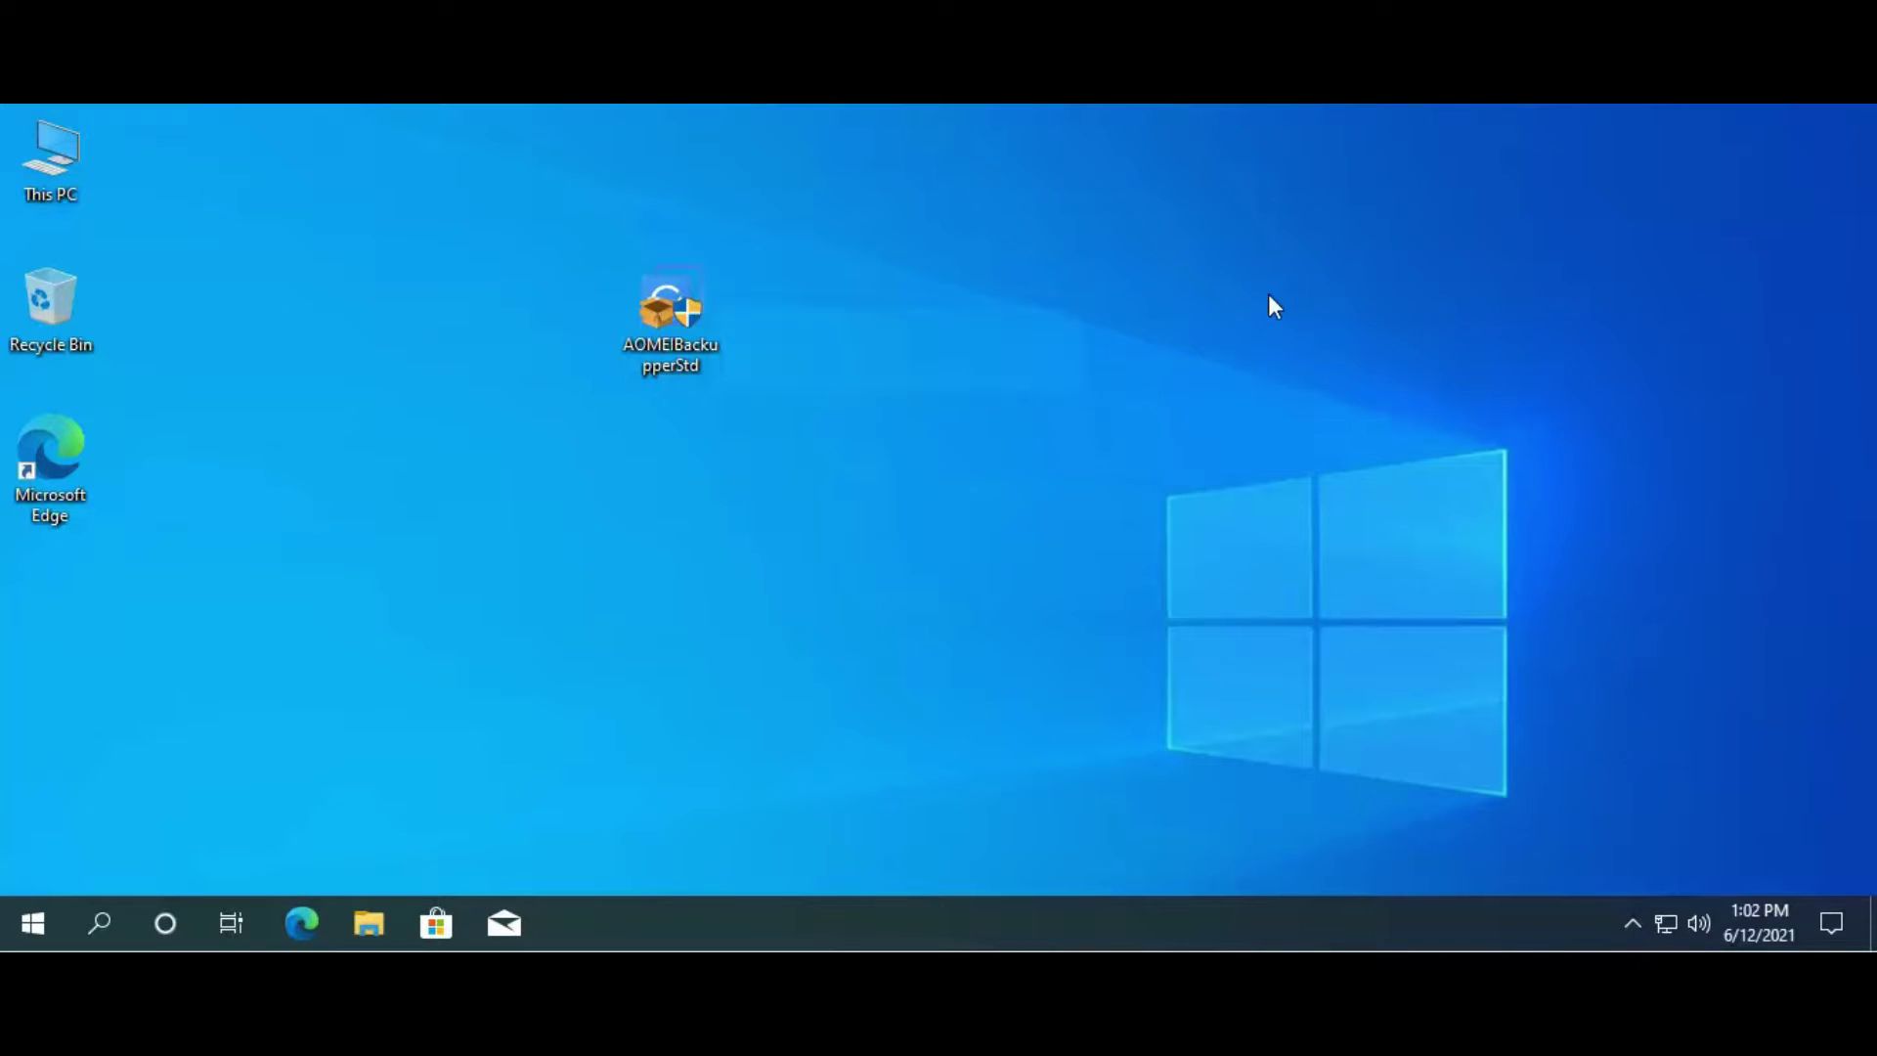
Launch the AOMEIBackupperStd installer from the desktop and allow it to make changes to the device
{"action": "mouse_move", "coordinate": [645, 330]}
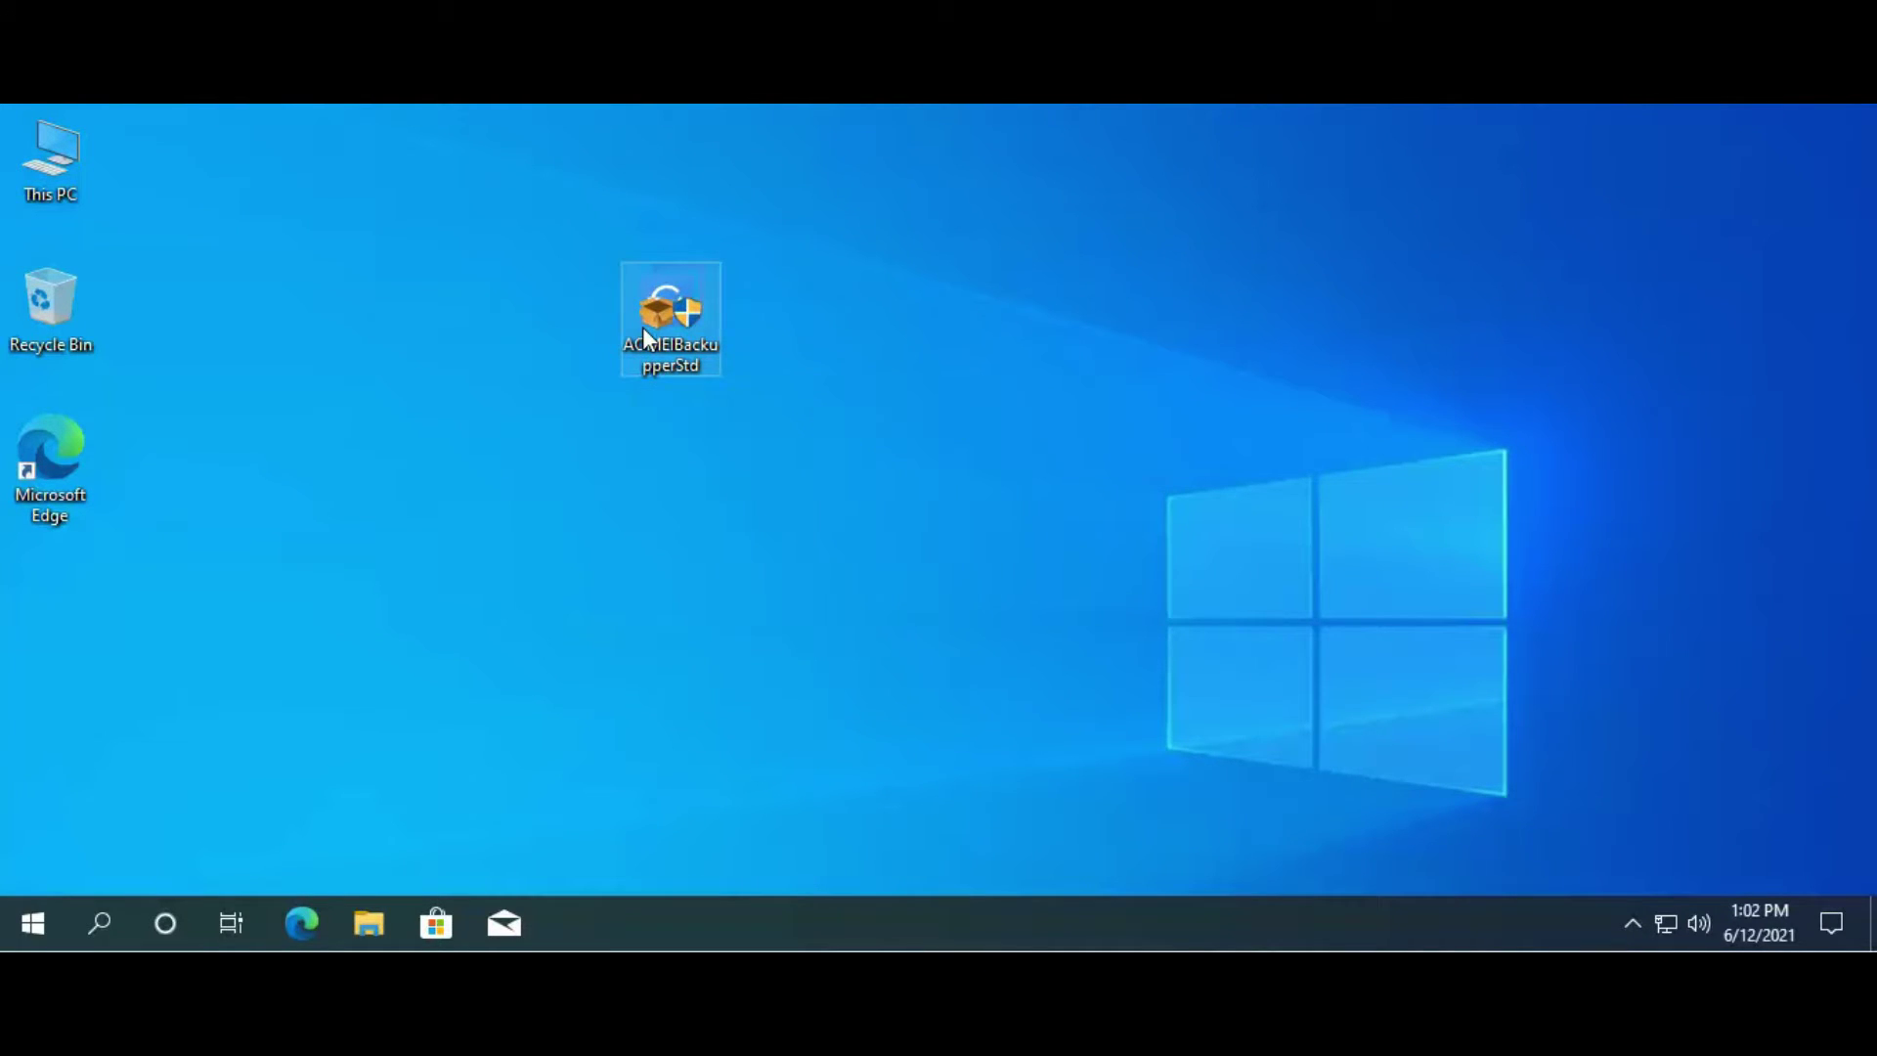
{"action": "right_click", "coordinate": [642, 328]}
{"action": "left_click", "coordinate": [690, 372]}
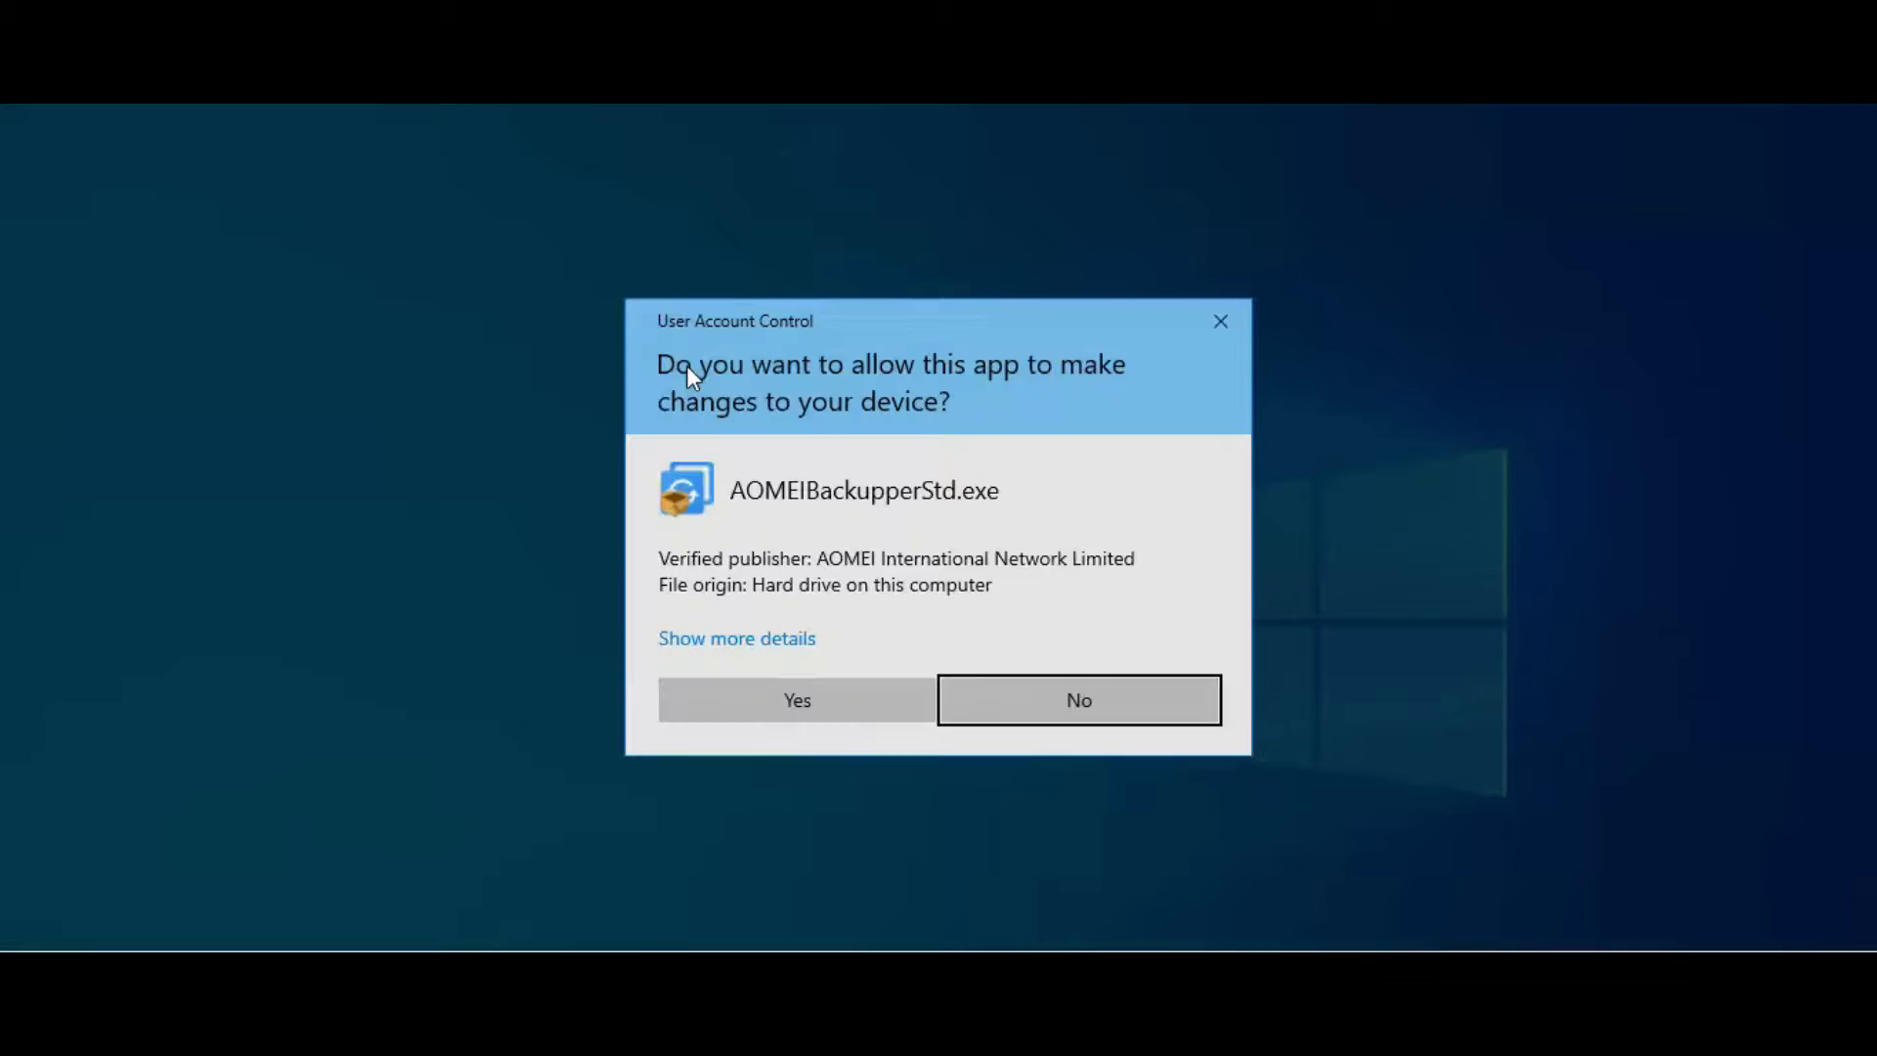
{"action": "left_click", "coordinate": [836, 700]}
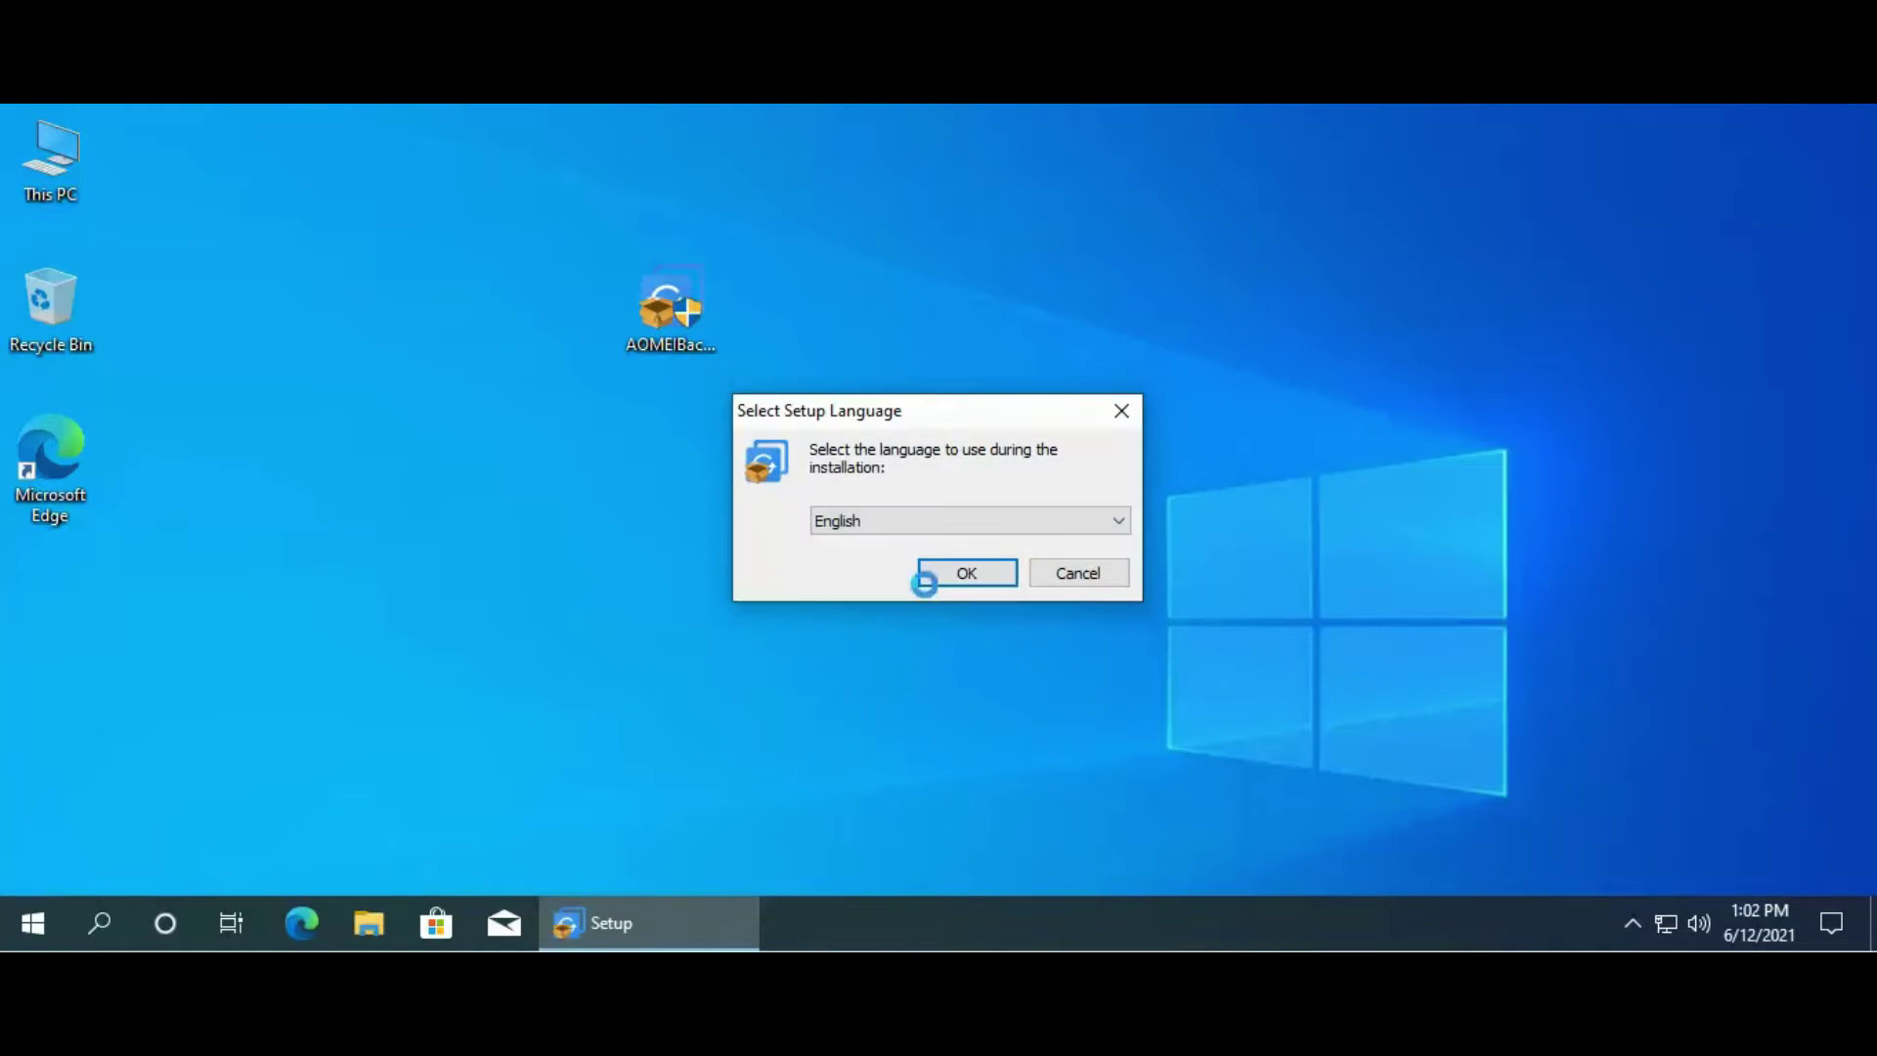
Install AOMEI Backupper Standard with English as the setup language, skipping the Pro edition offer
{"action": "left_click", "coordinate": [925, 576]}
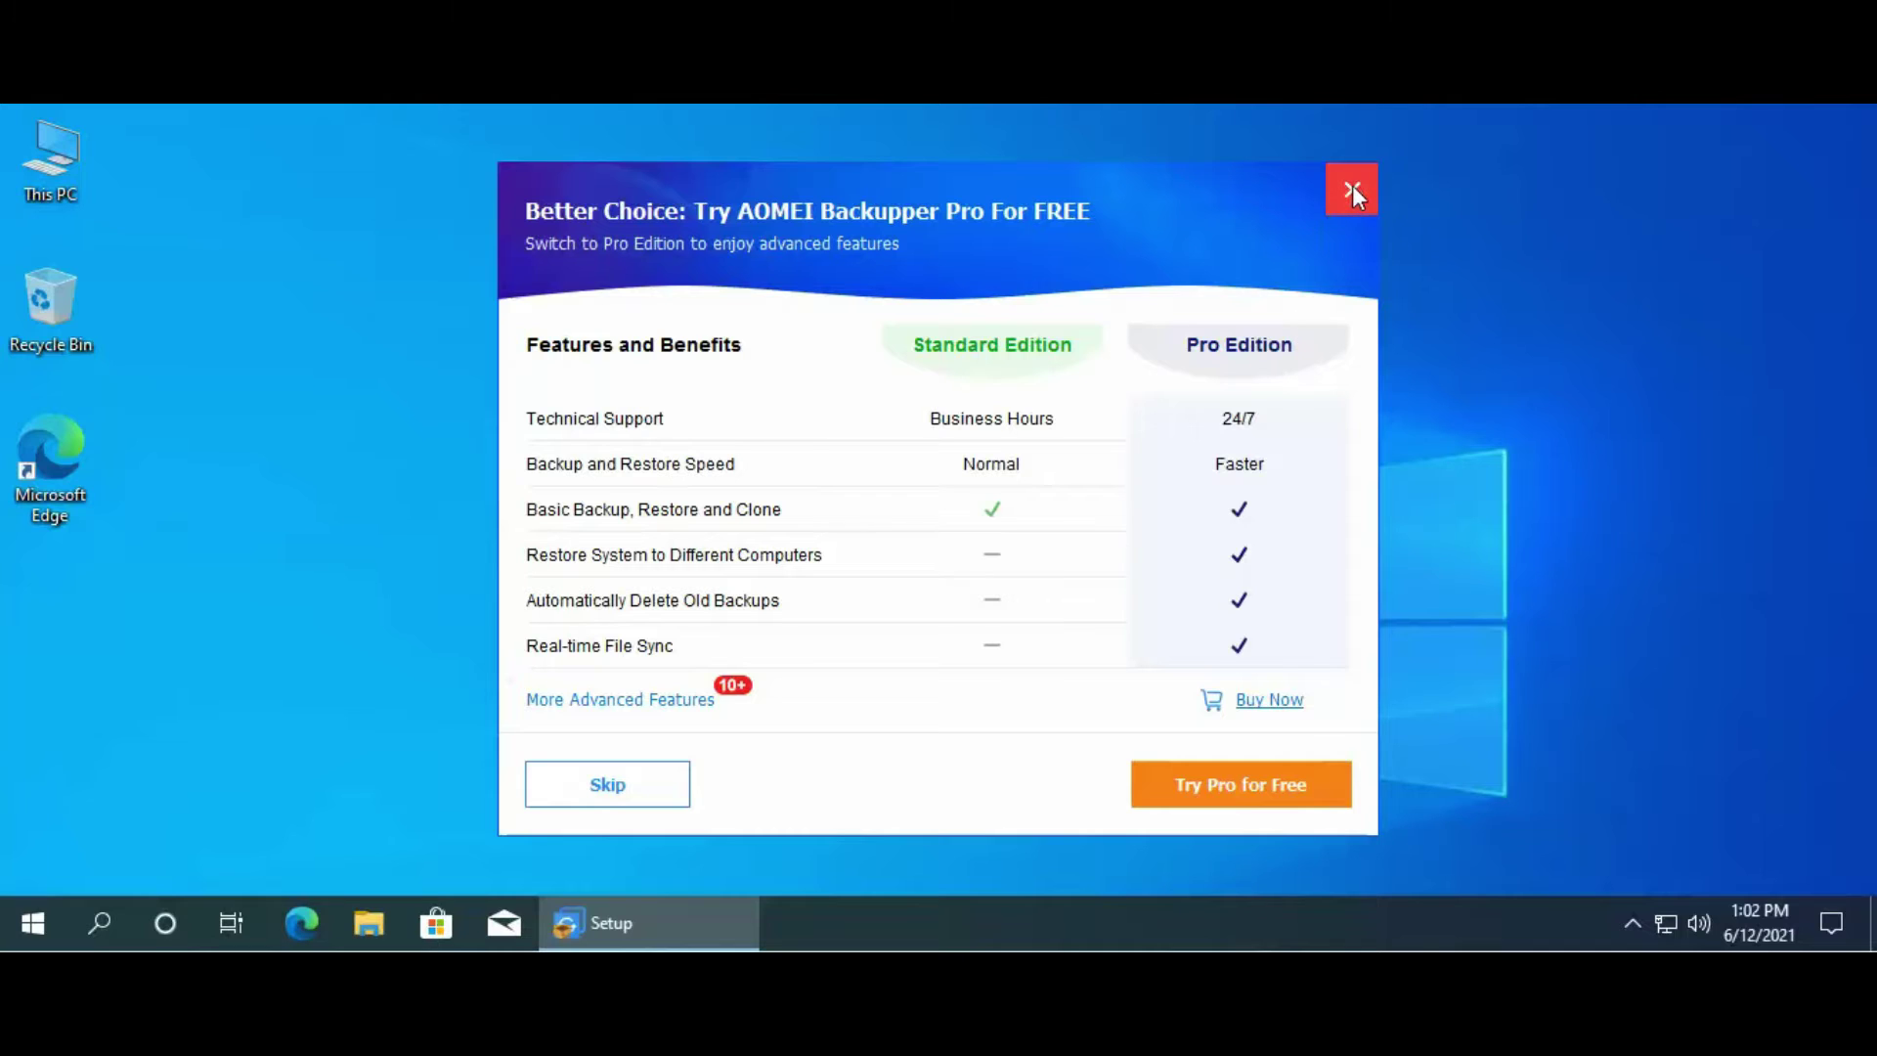
{"action": "left_click", "coordinate": [601, 788]}
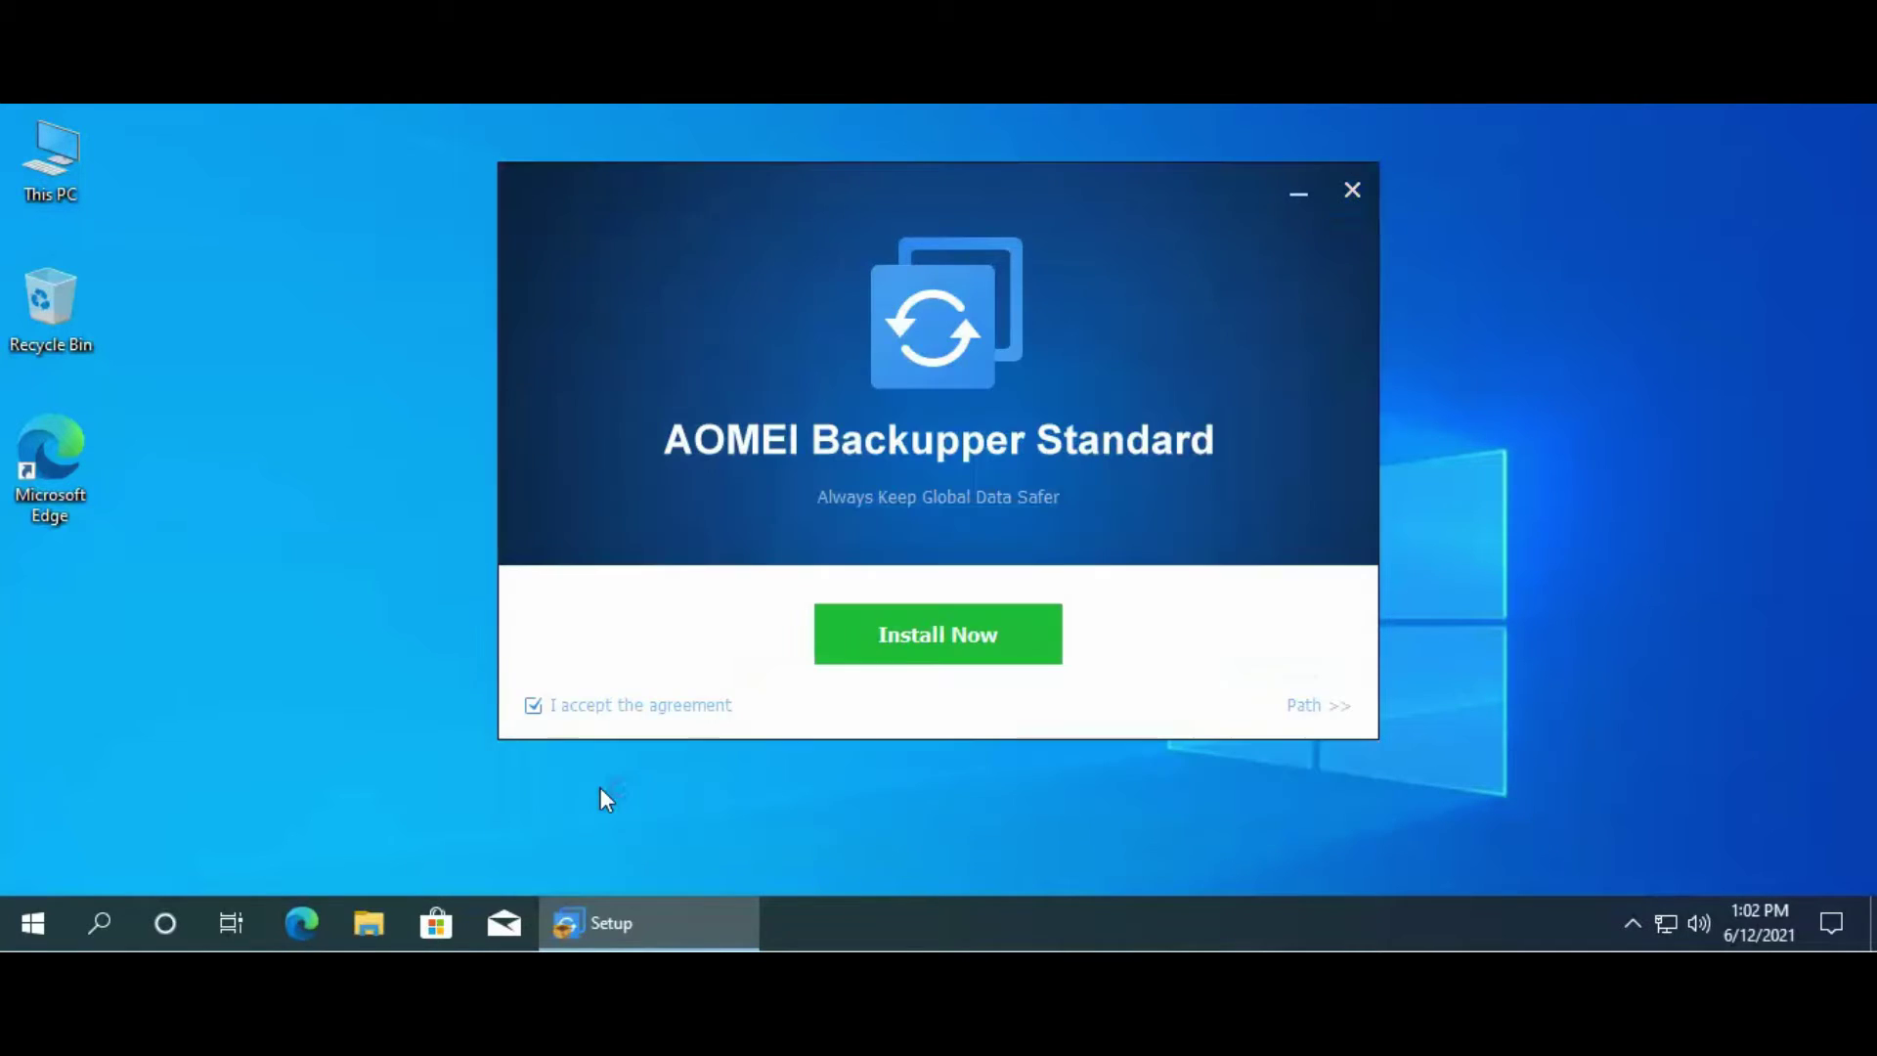
{"action": "left_click", "coordinate": [970, 640]}
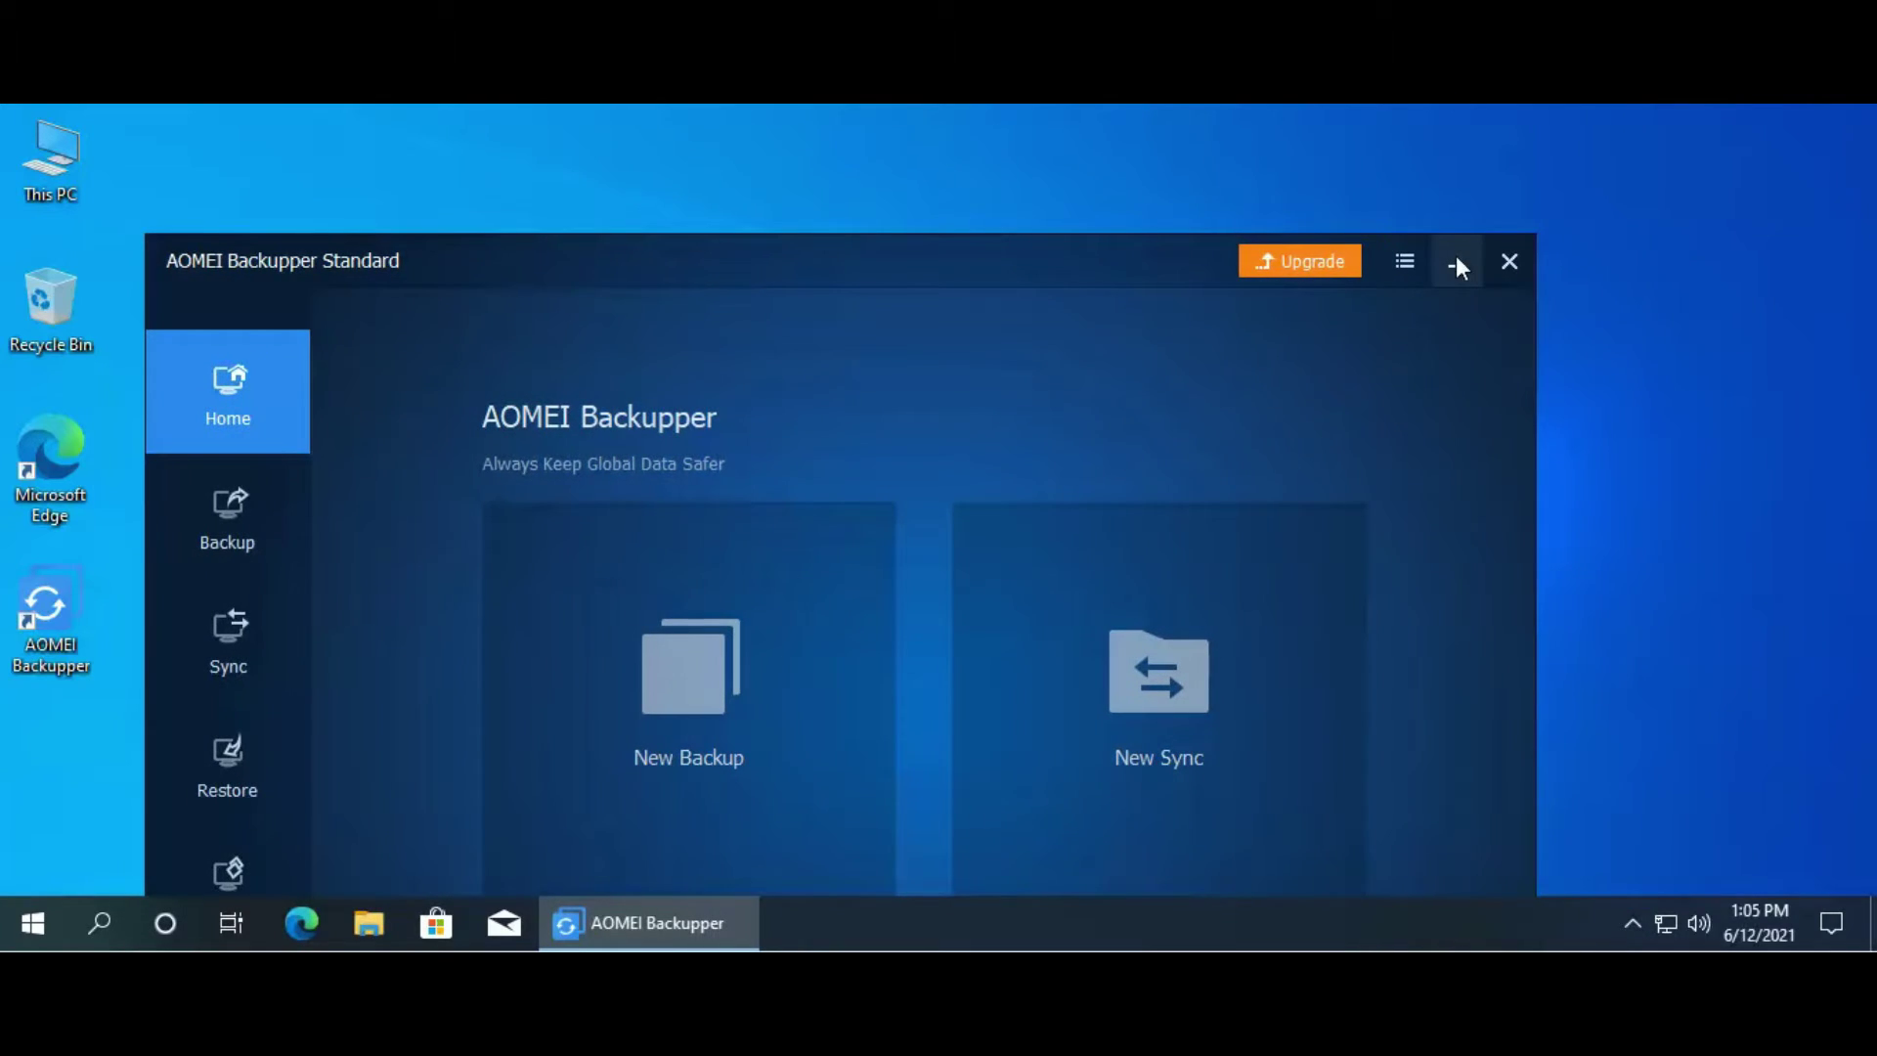
Minimize the AOMEI Backupper window and dismiss its flash-sale pop-up
{"action": "left_click", "coordinate": [1457, 260]}
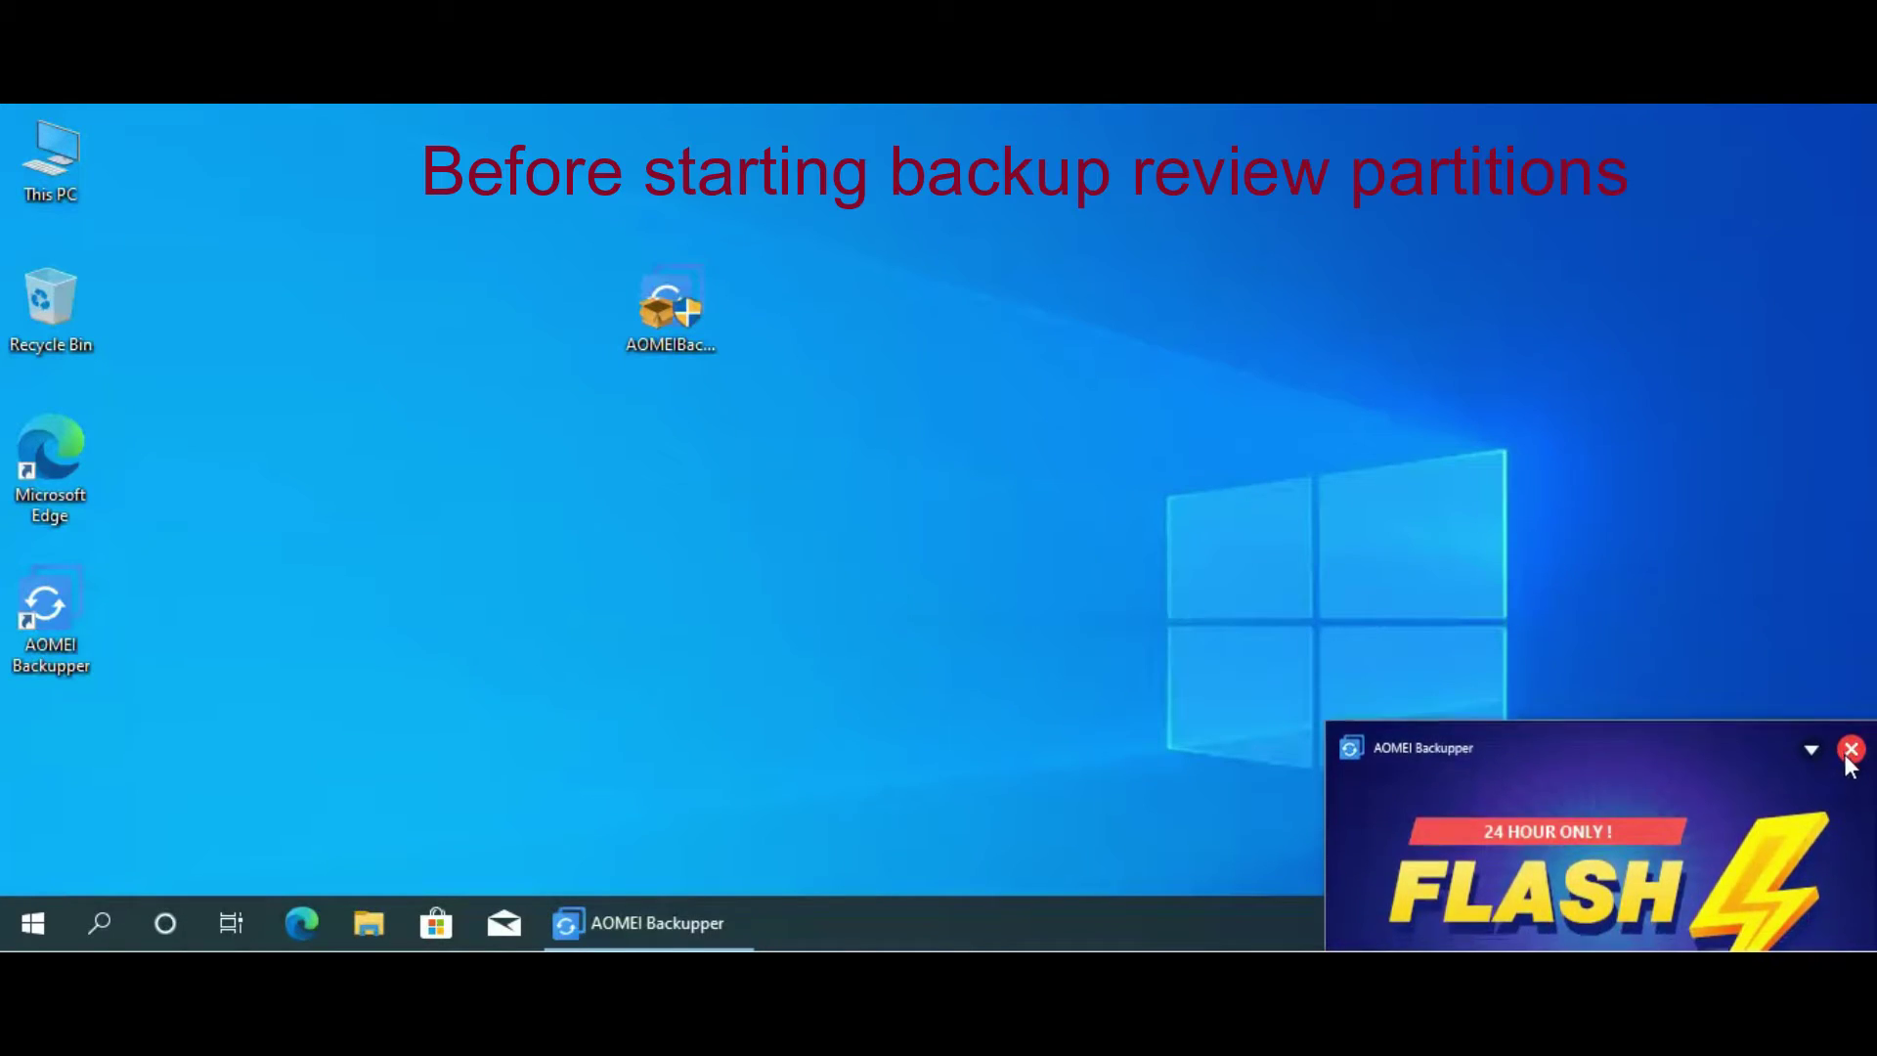
{"action": "left_click", "coordinate": [1849, 767]}
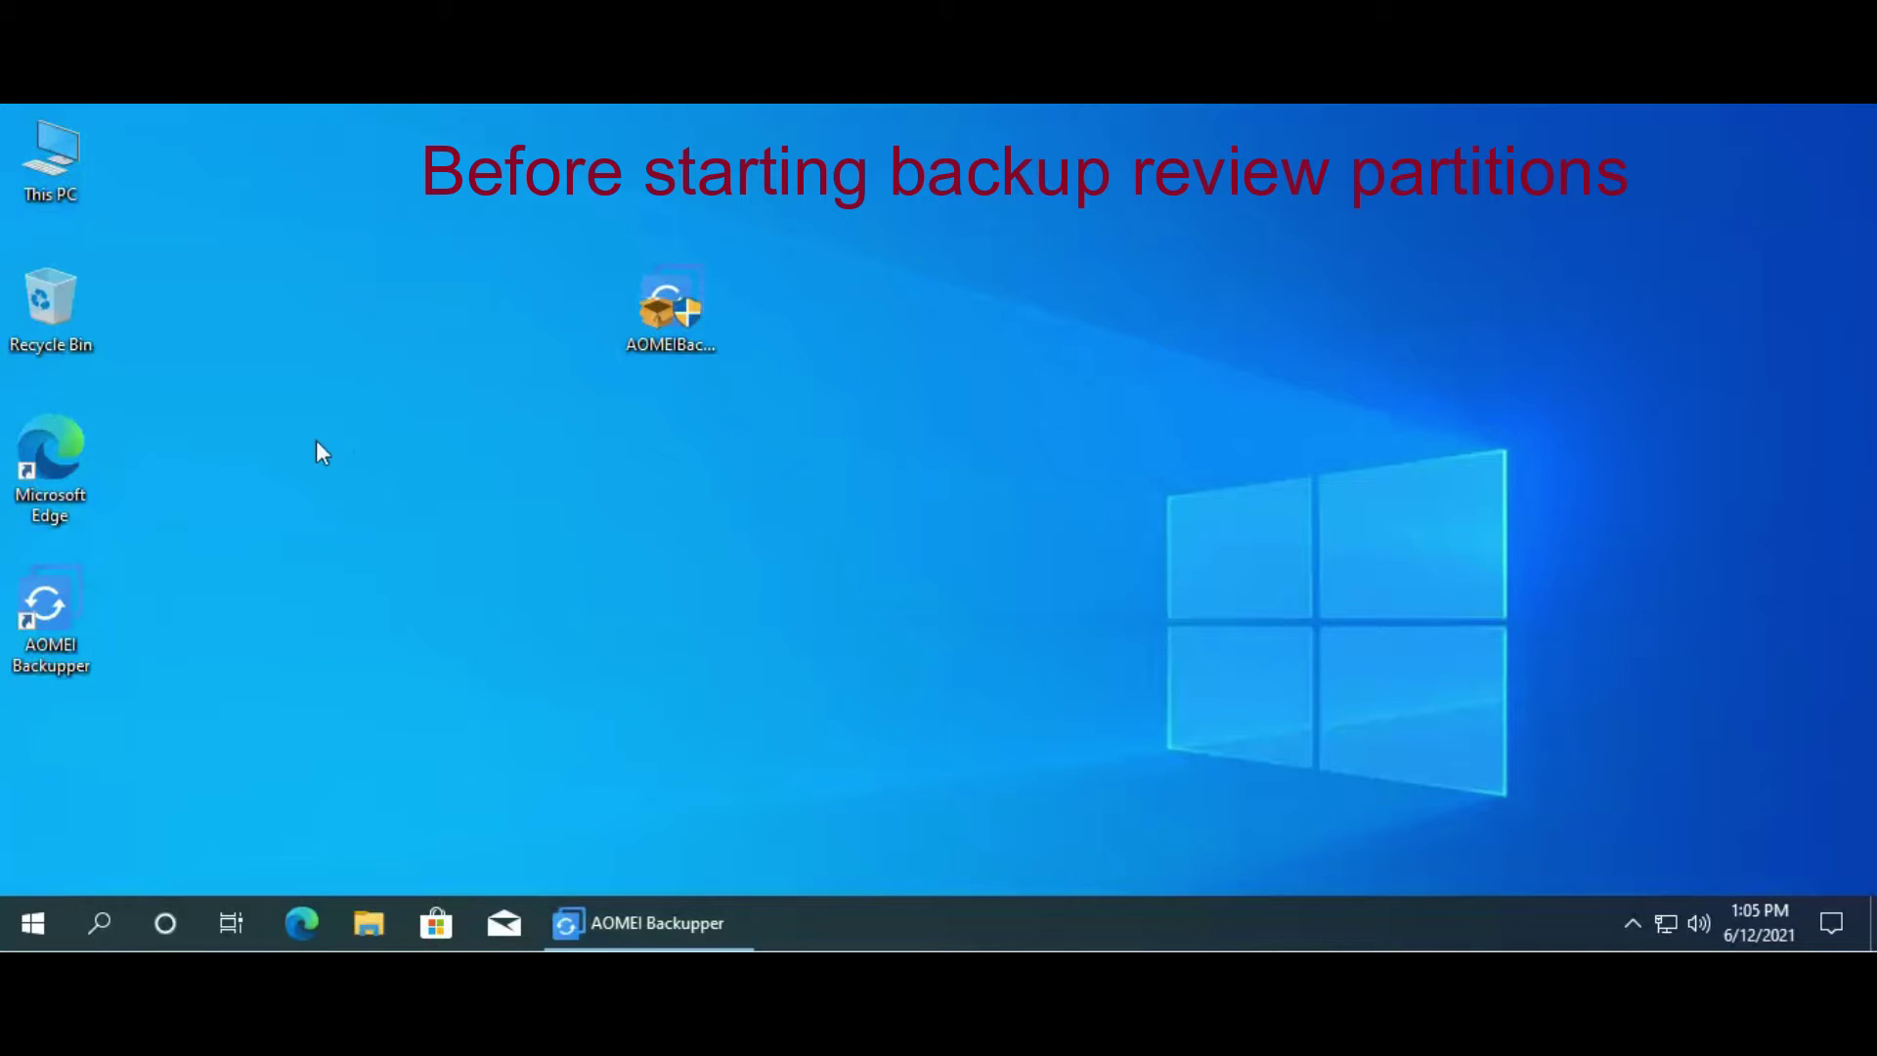
Review the computer's existing drives in a maximized This PC window and close it
{"action": "right_click", "coordinate": [43, 164]}
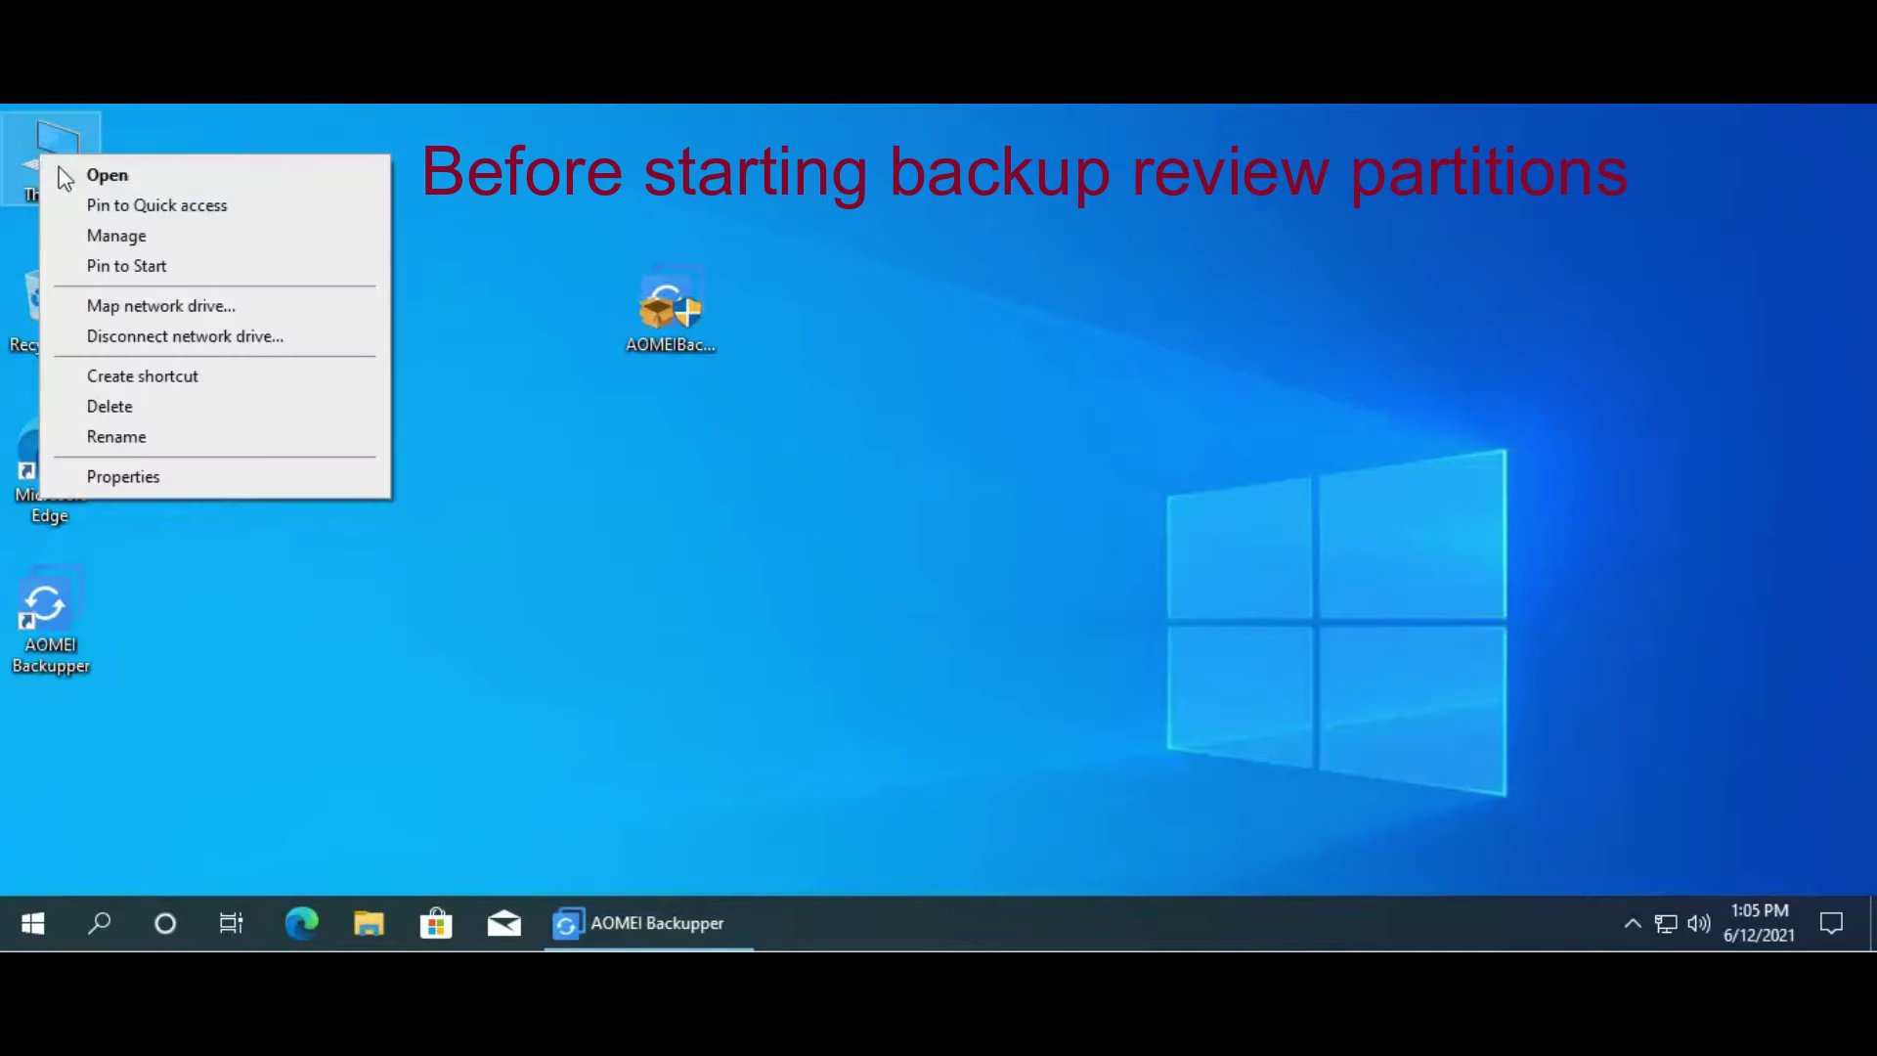
{"action": "left_click", "coordinate": [76, 178]}
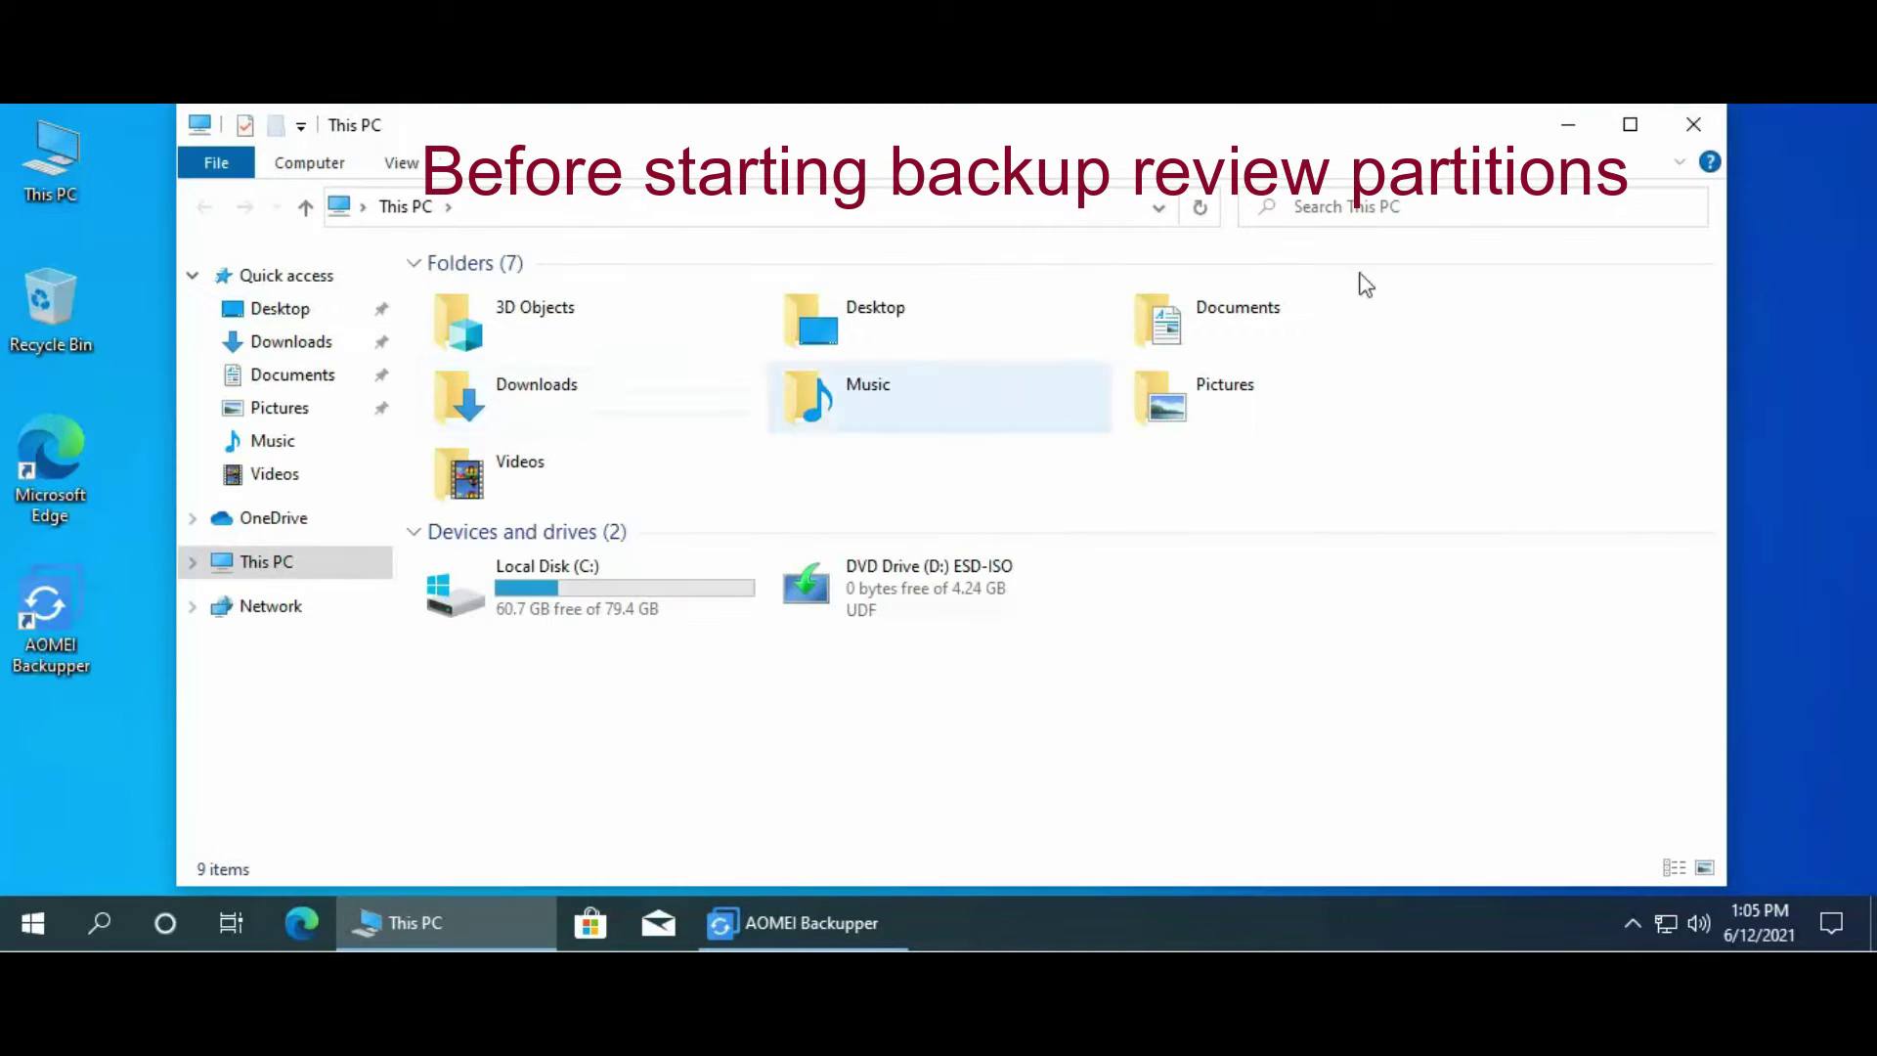
{"action": "left_click", "coordinate": [1613, 137]}
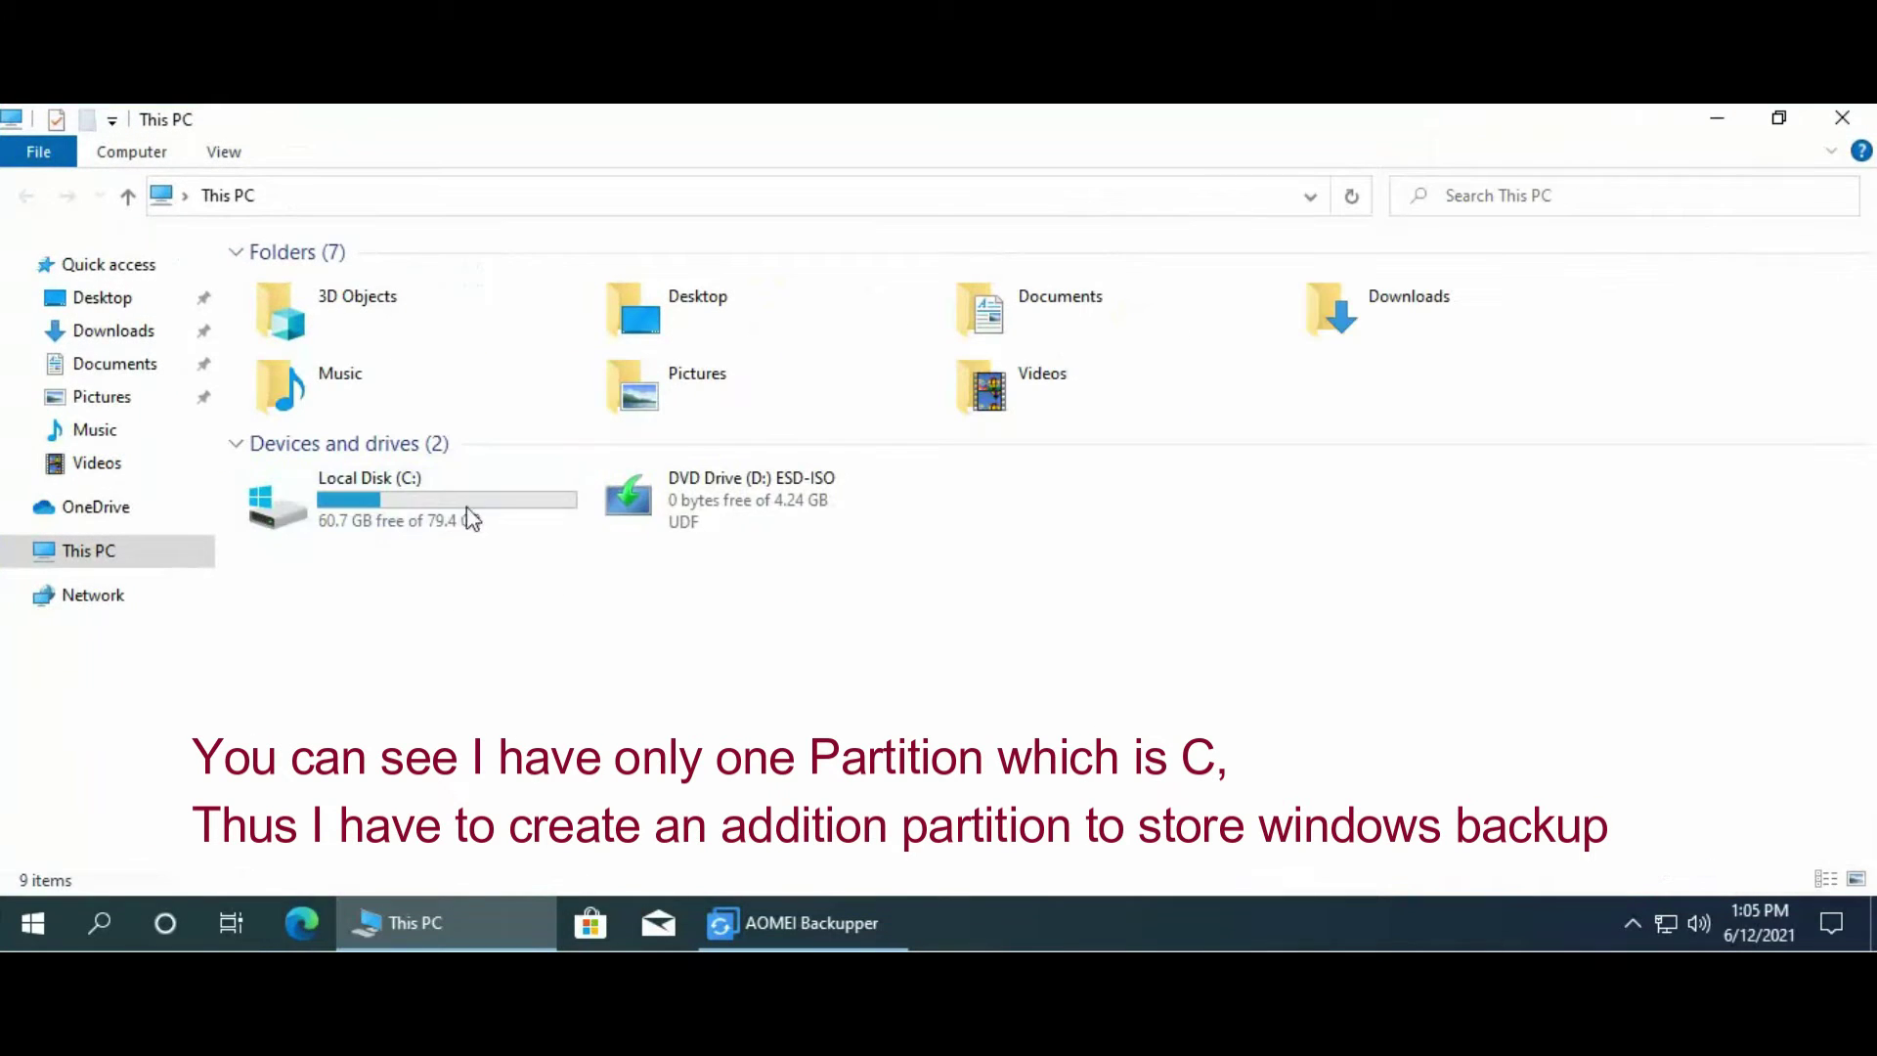
{"action": "left_click", "coordinate": [386, 523]}
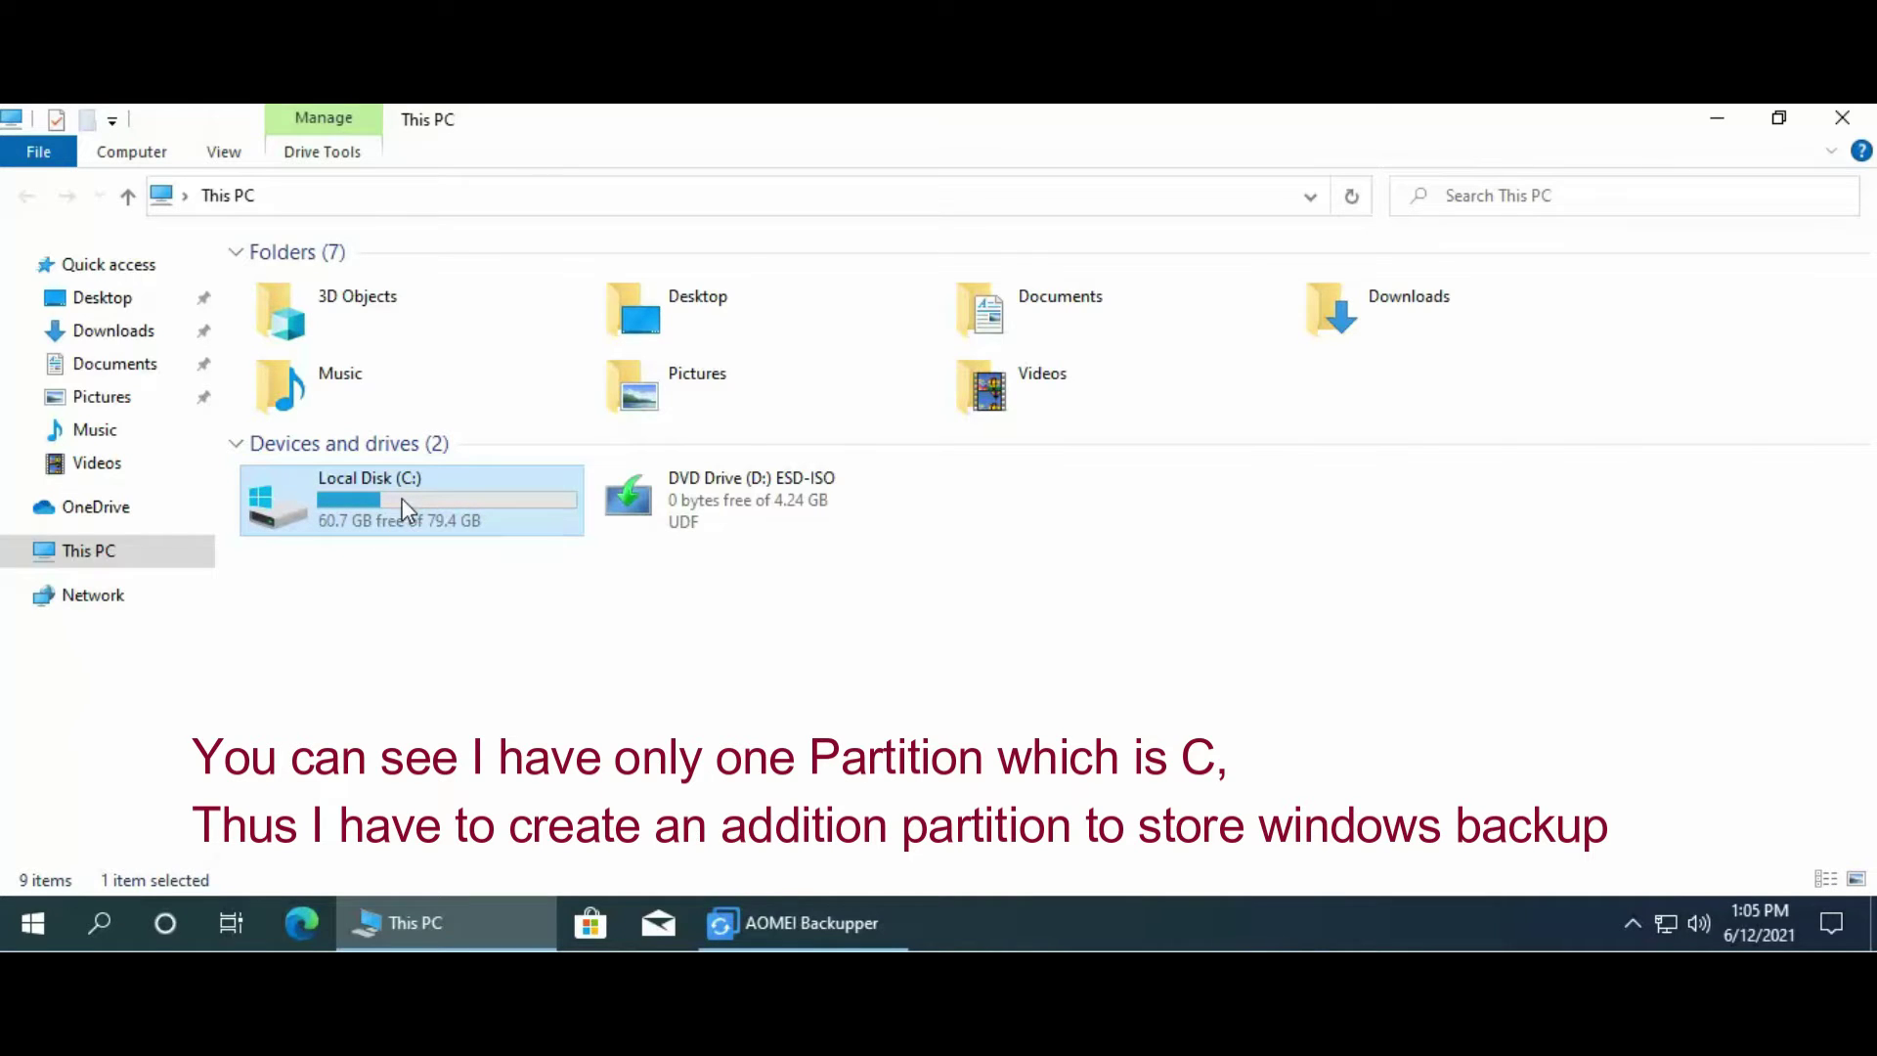
{"action": "left_click", "coordinate": [1844, 120]}
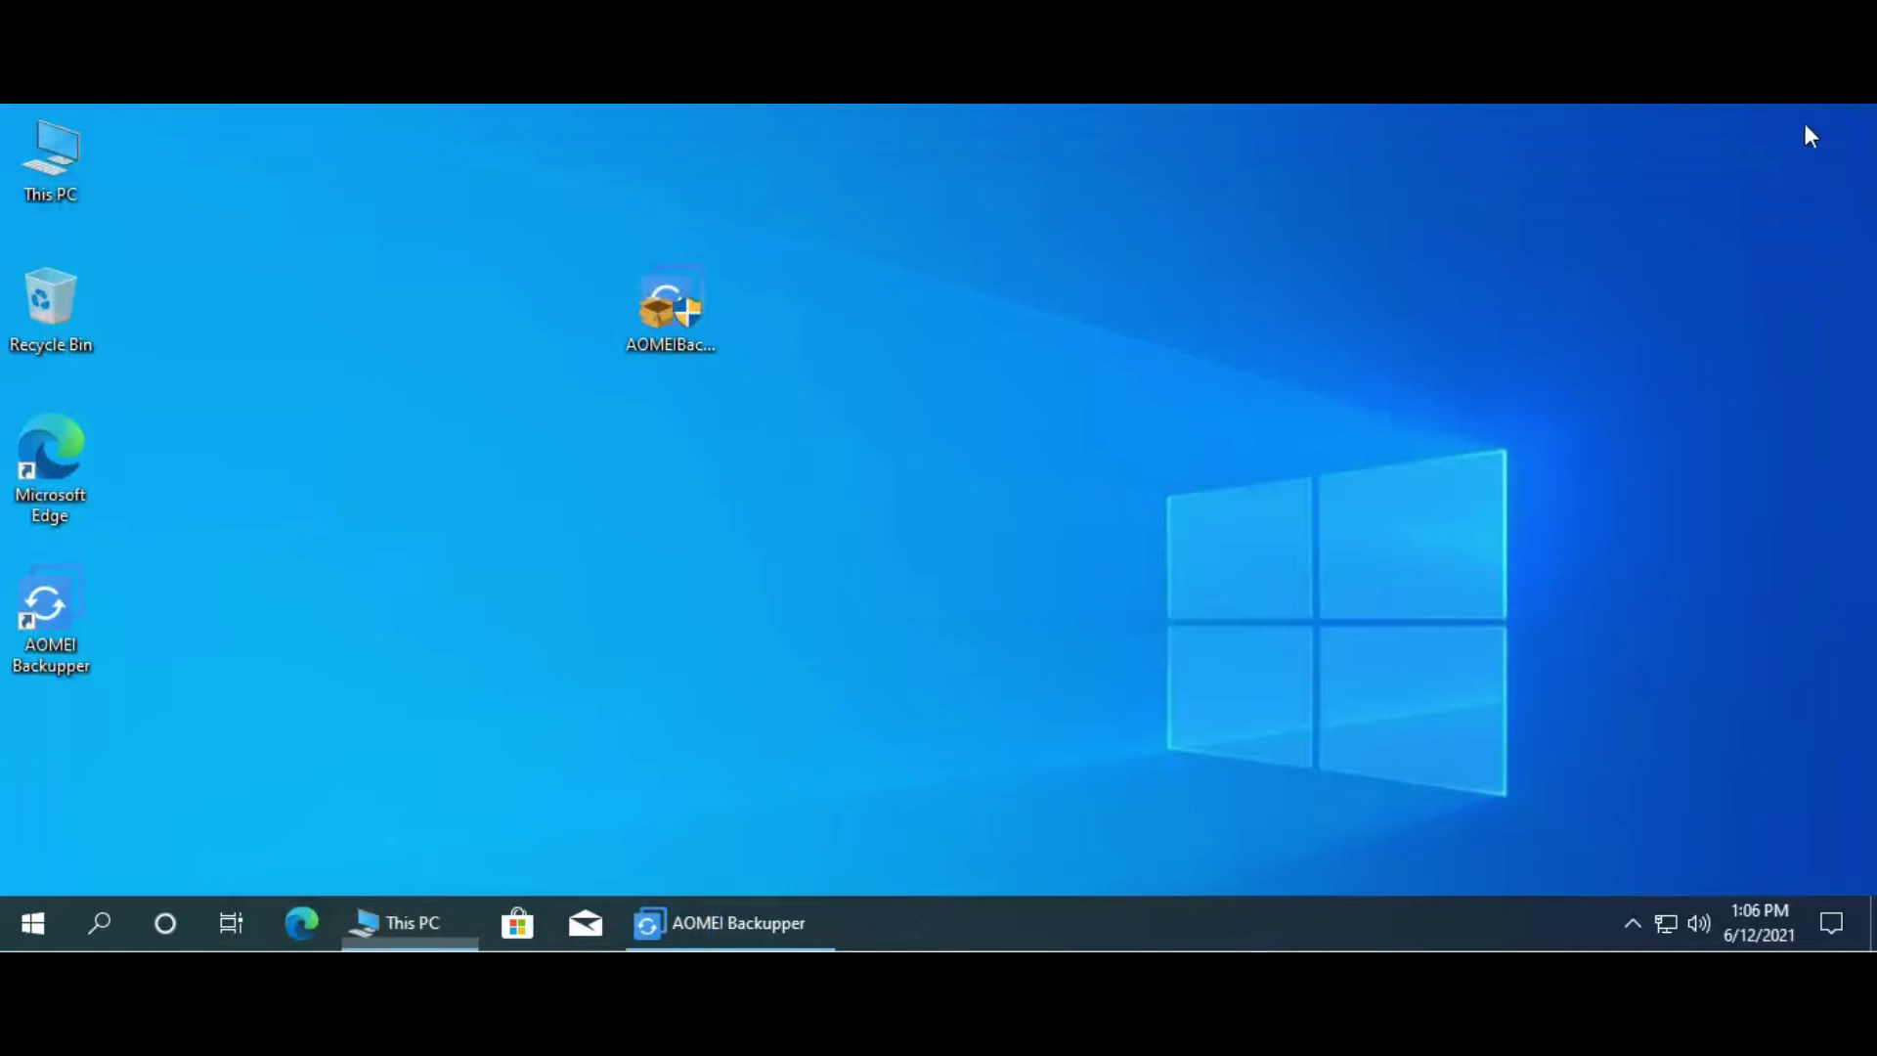
Open Computer Management for this PC and show Disk Management
{"action": "right_click", "coordinate": [67, 178]}
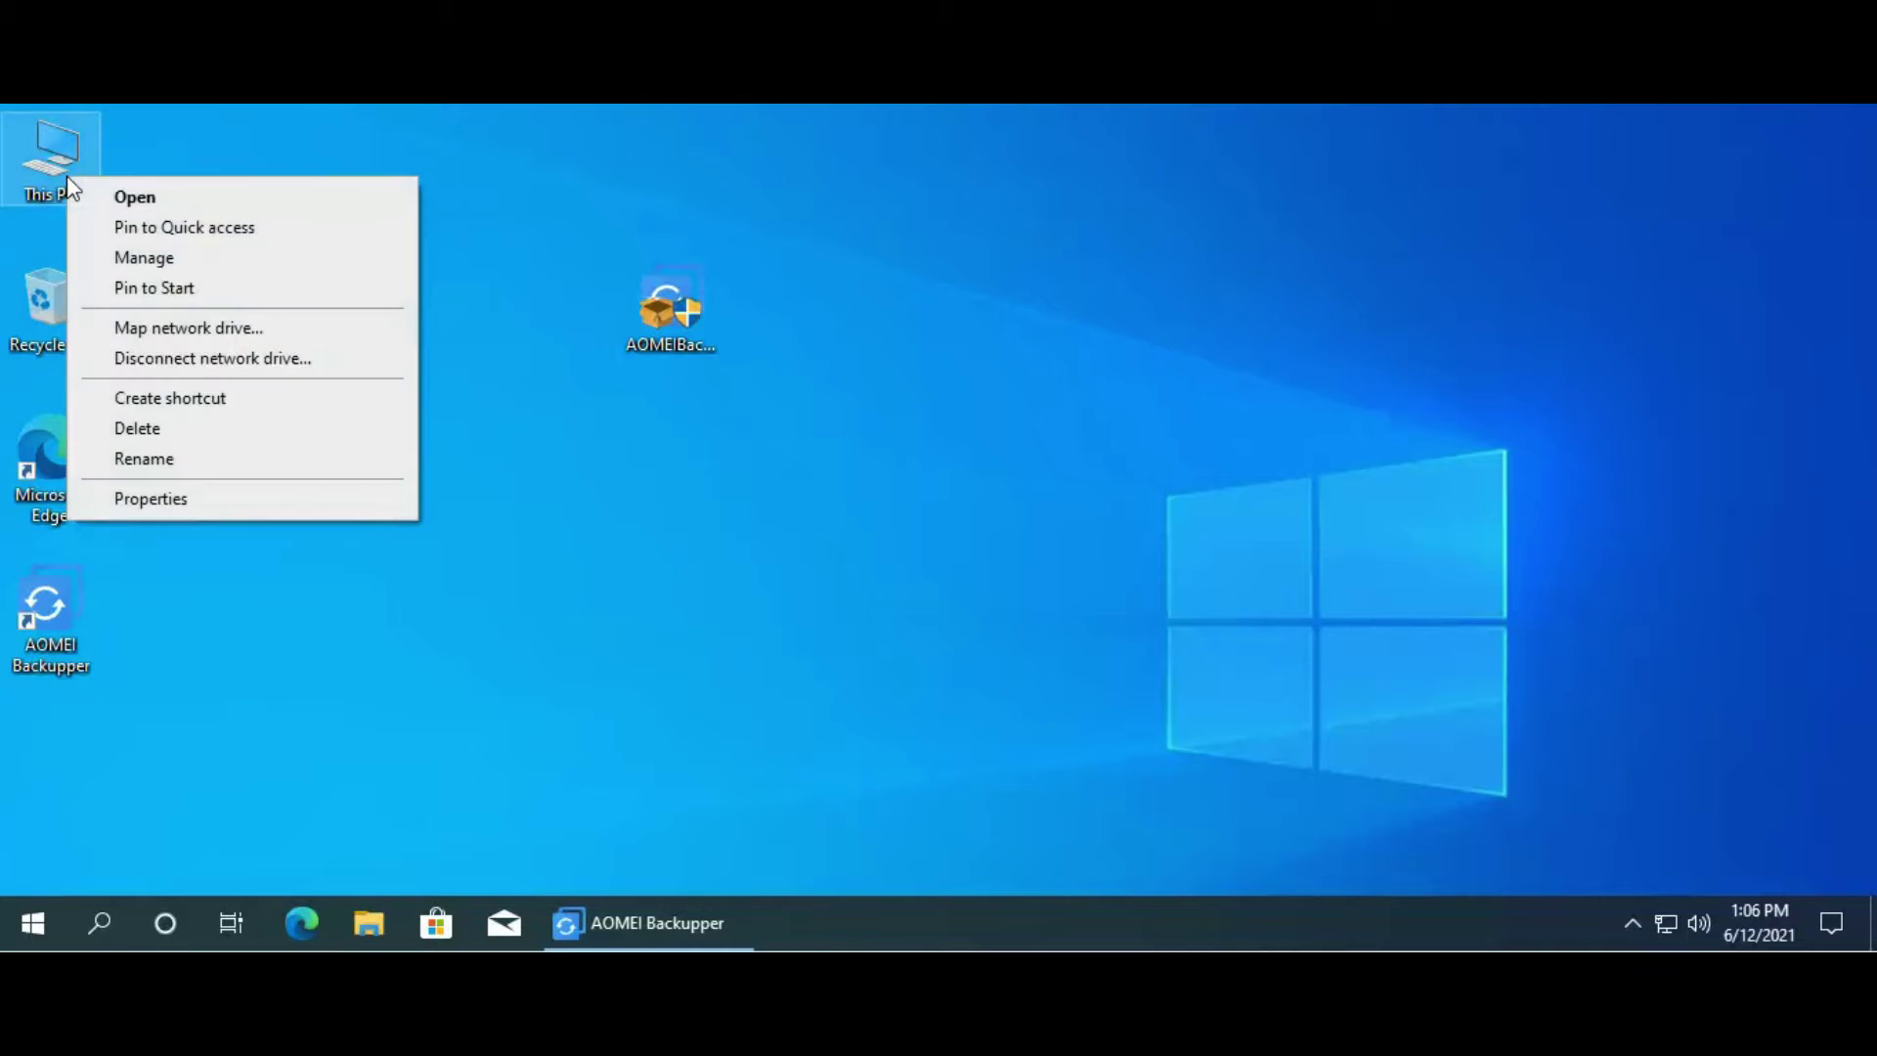
{"action": "left_click", "coordinate": [143, 259]}
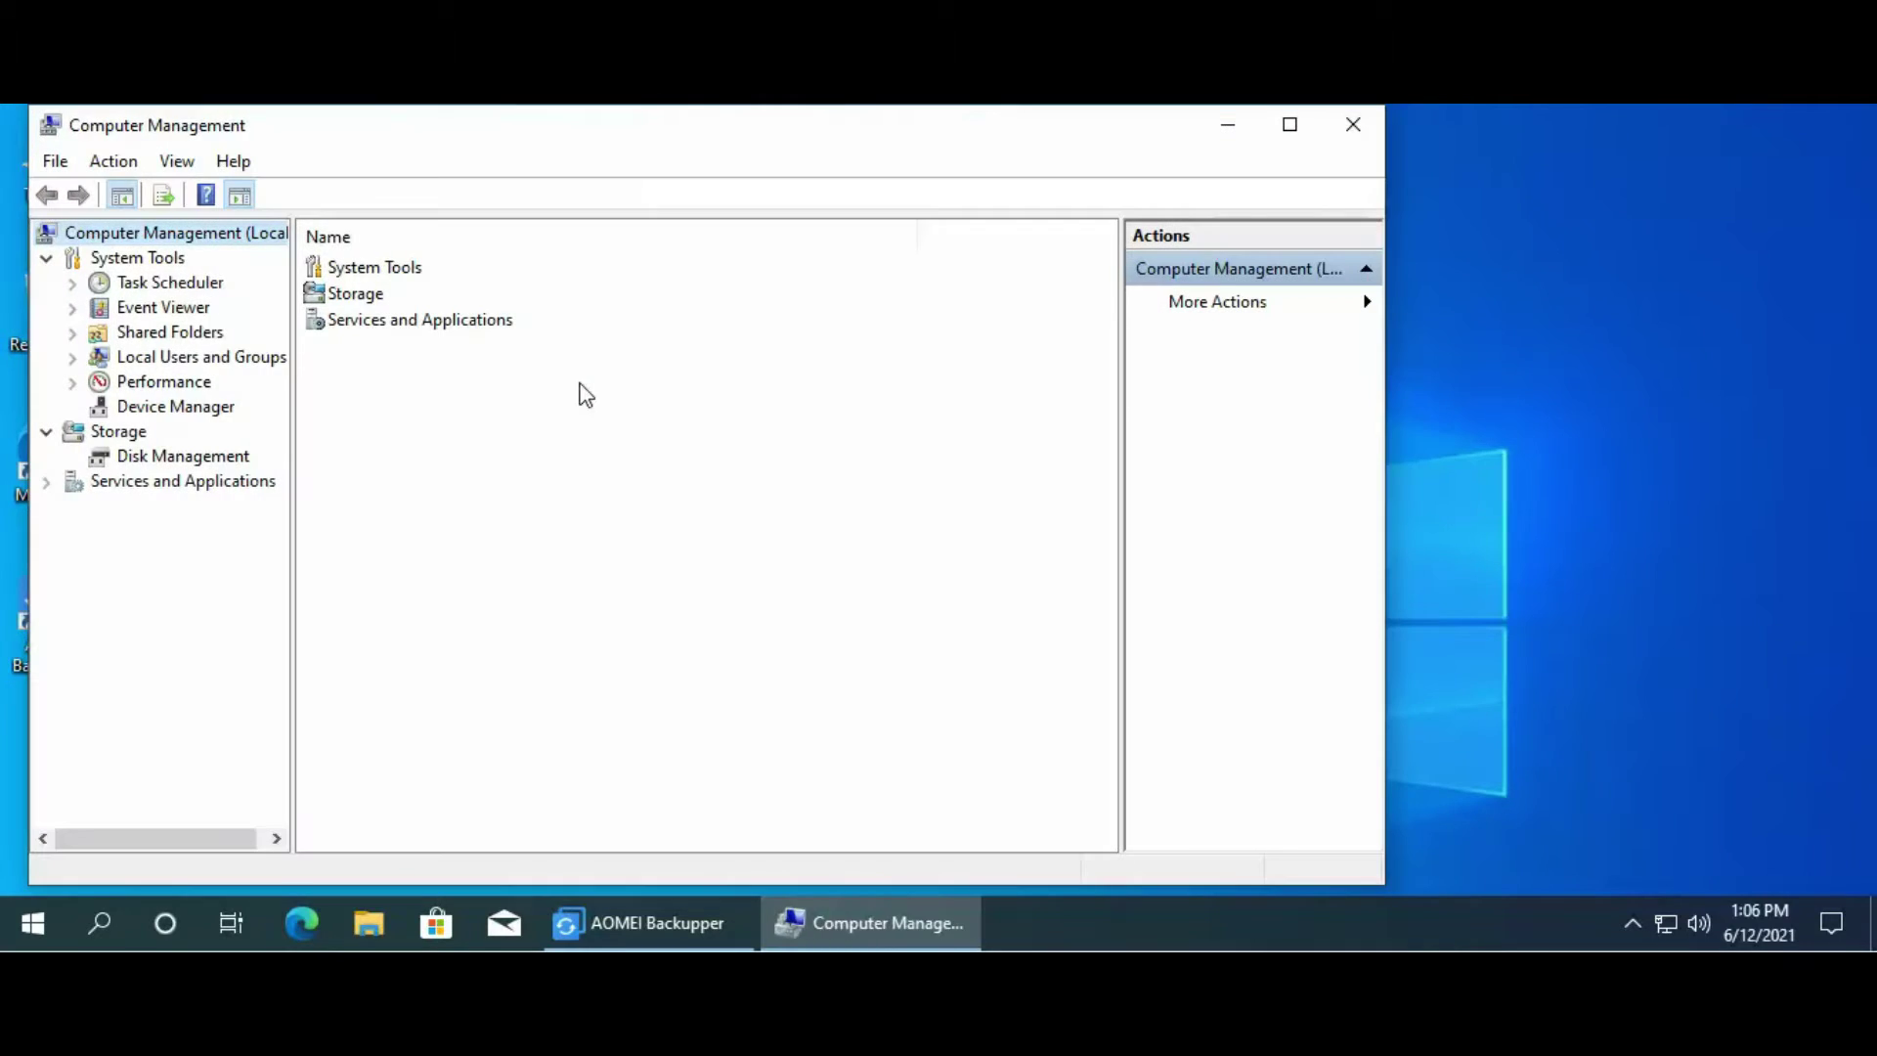
{"action": "left_click", "coordinate": [236, 461]}
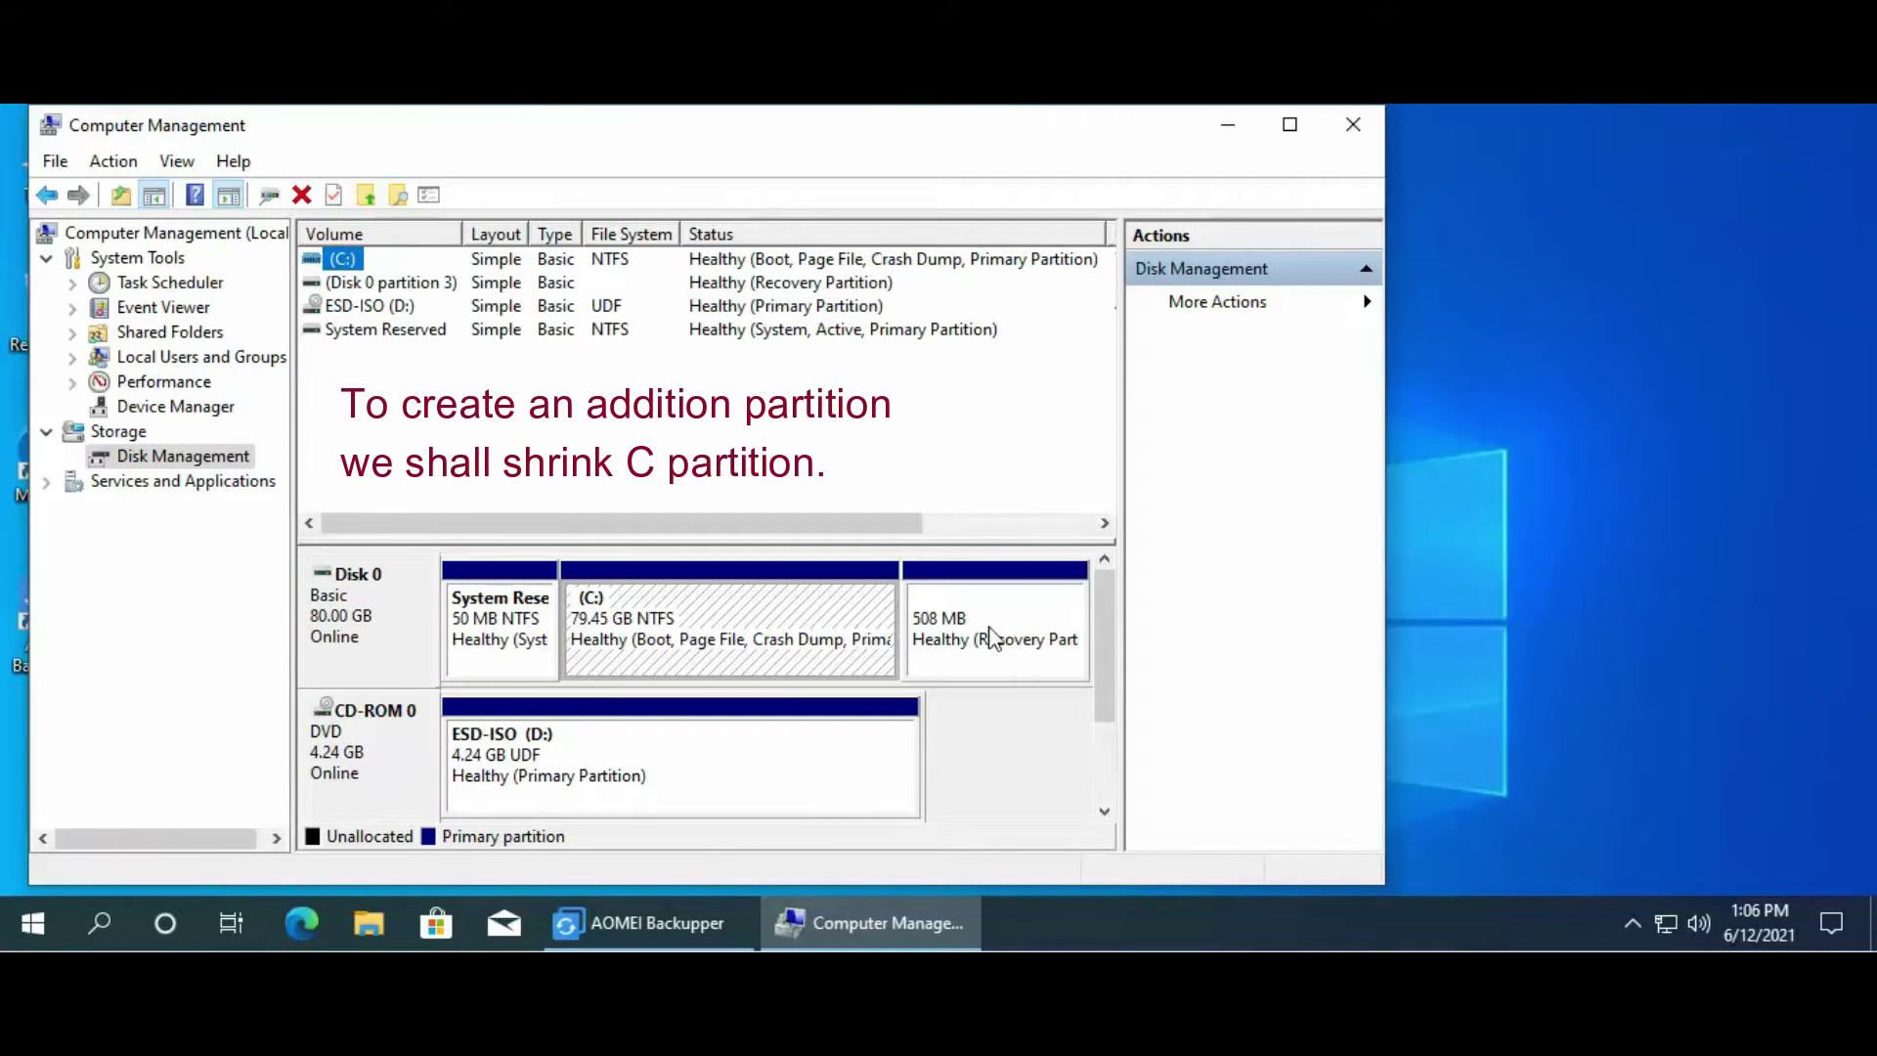
Shrink the C: volume by about 30112 MB to make unallocated space on Disk 0
{"action": "left_click", "coordinate": [992, 637]}
{"action": "left_click", "coordinate": [824, 638]}
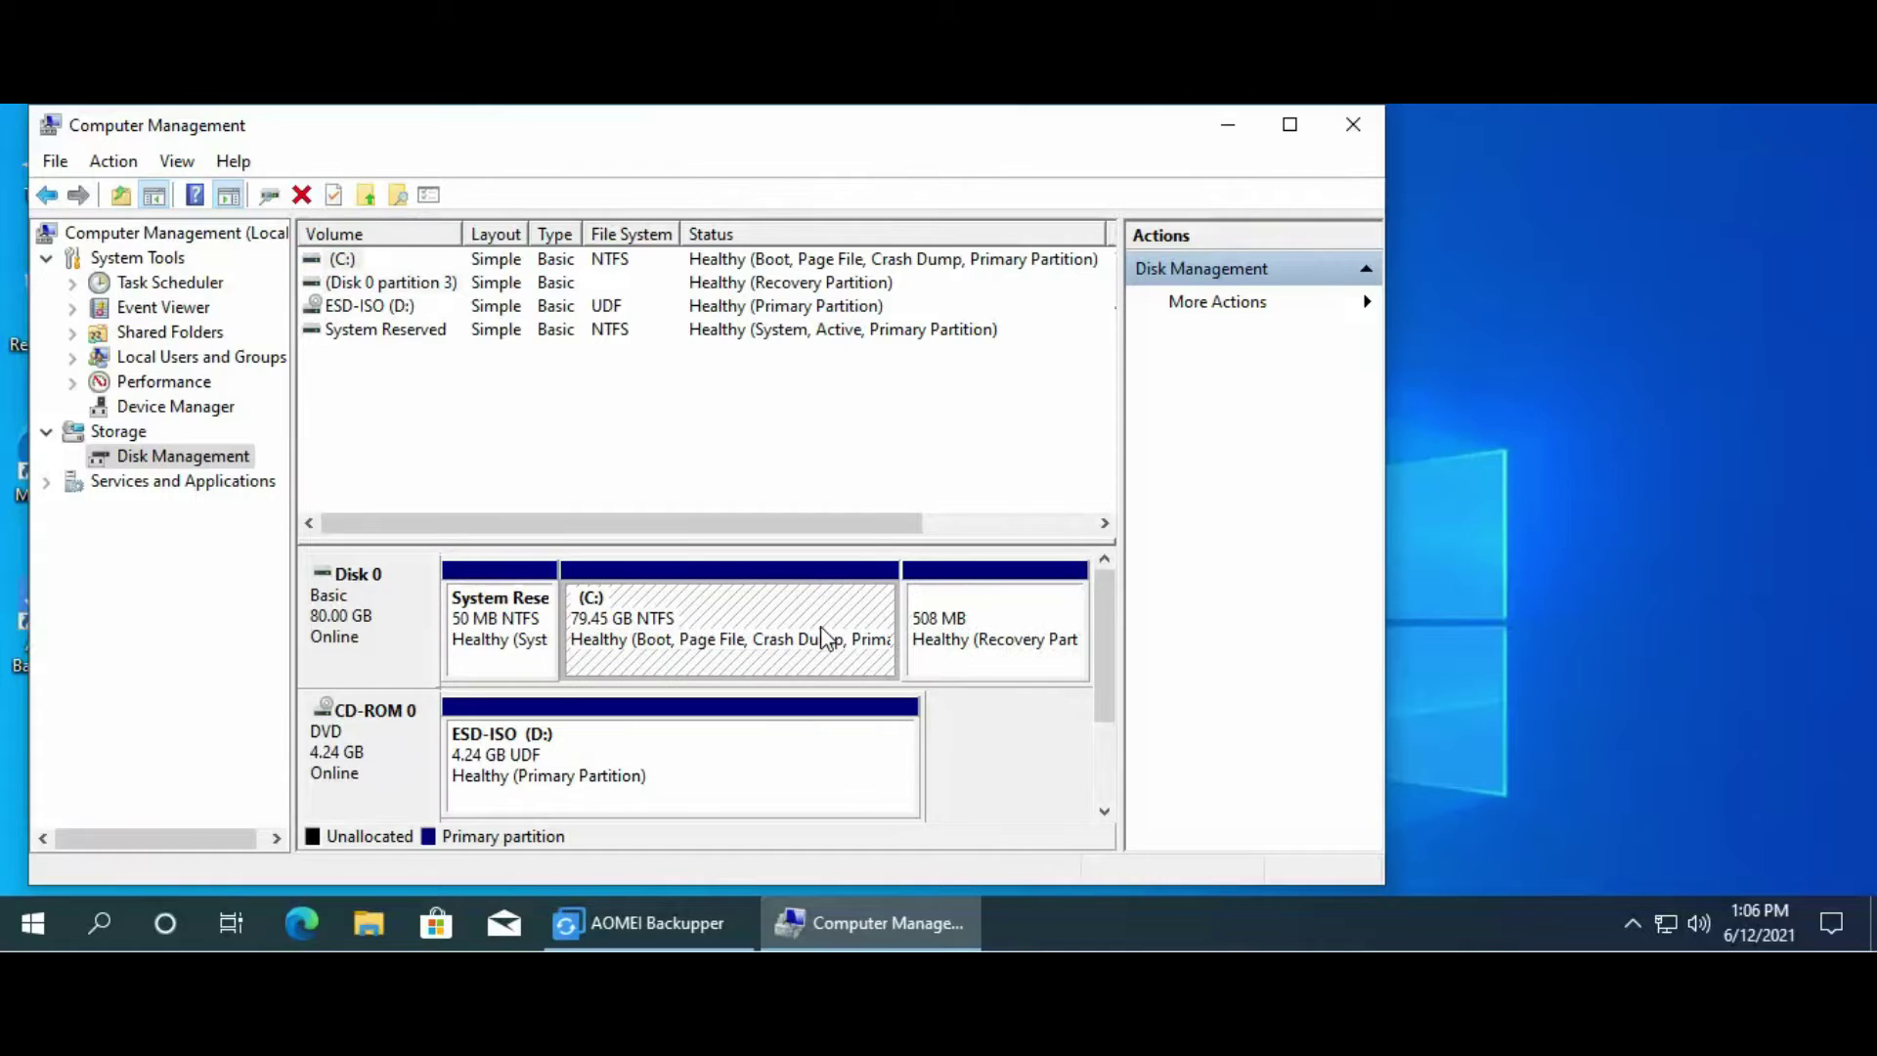
{"action": "right_click", "coordinate": [824, 638]}
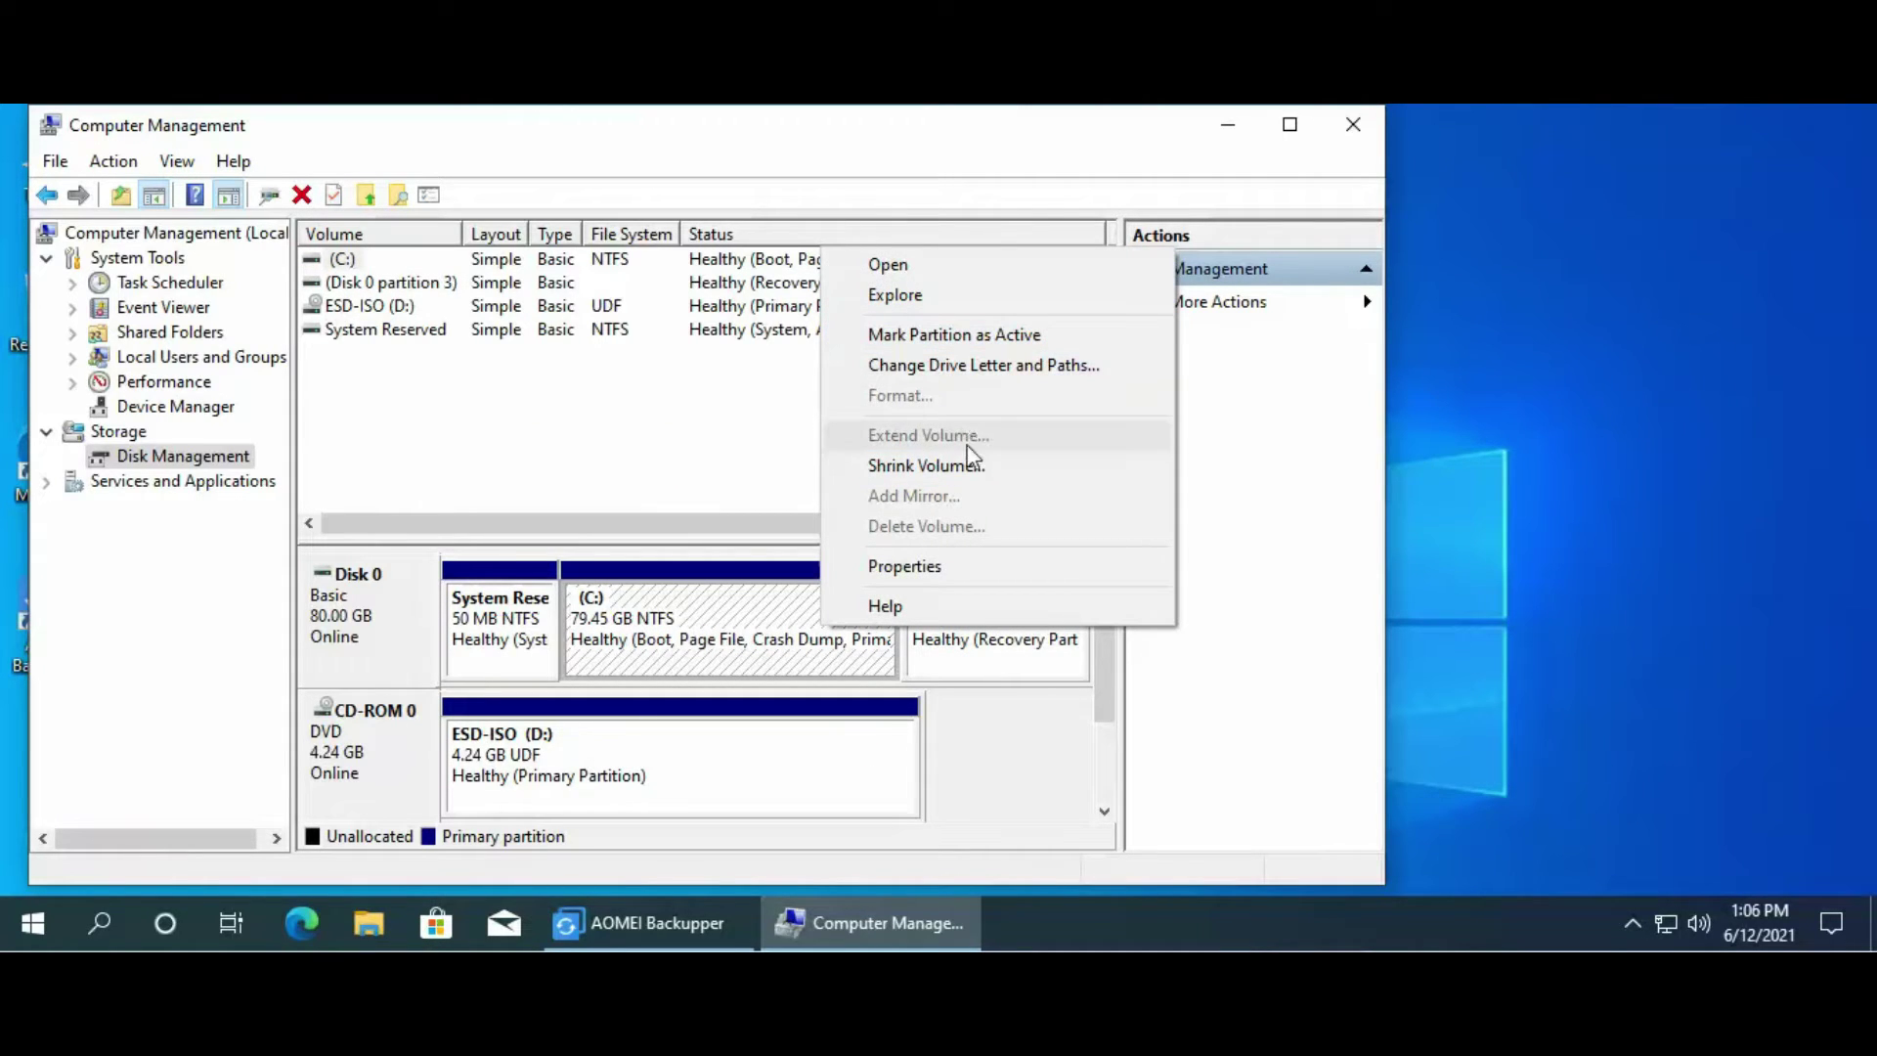
{"action": "left_click", "coordinate": [972, 470]}
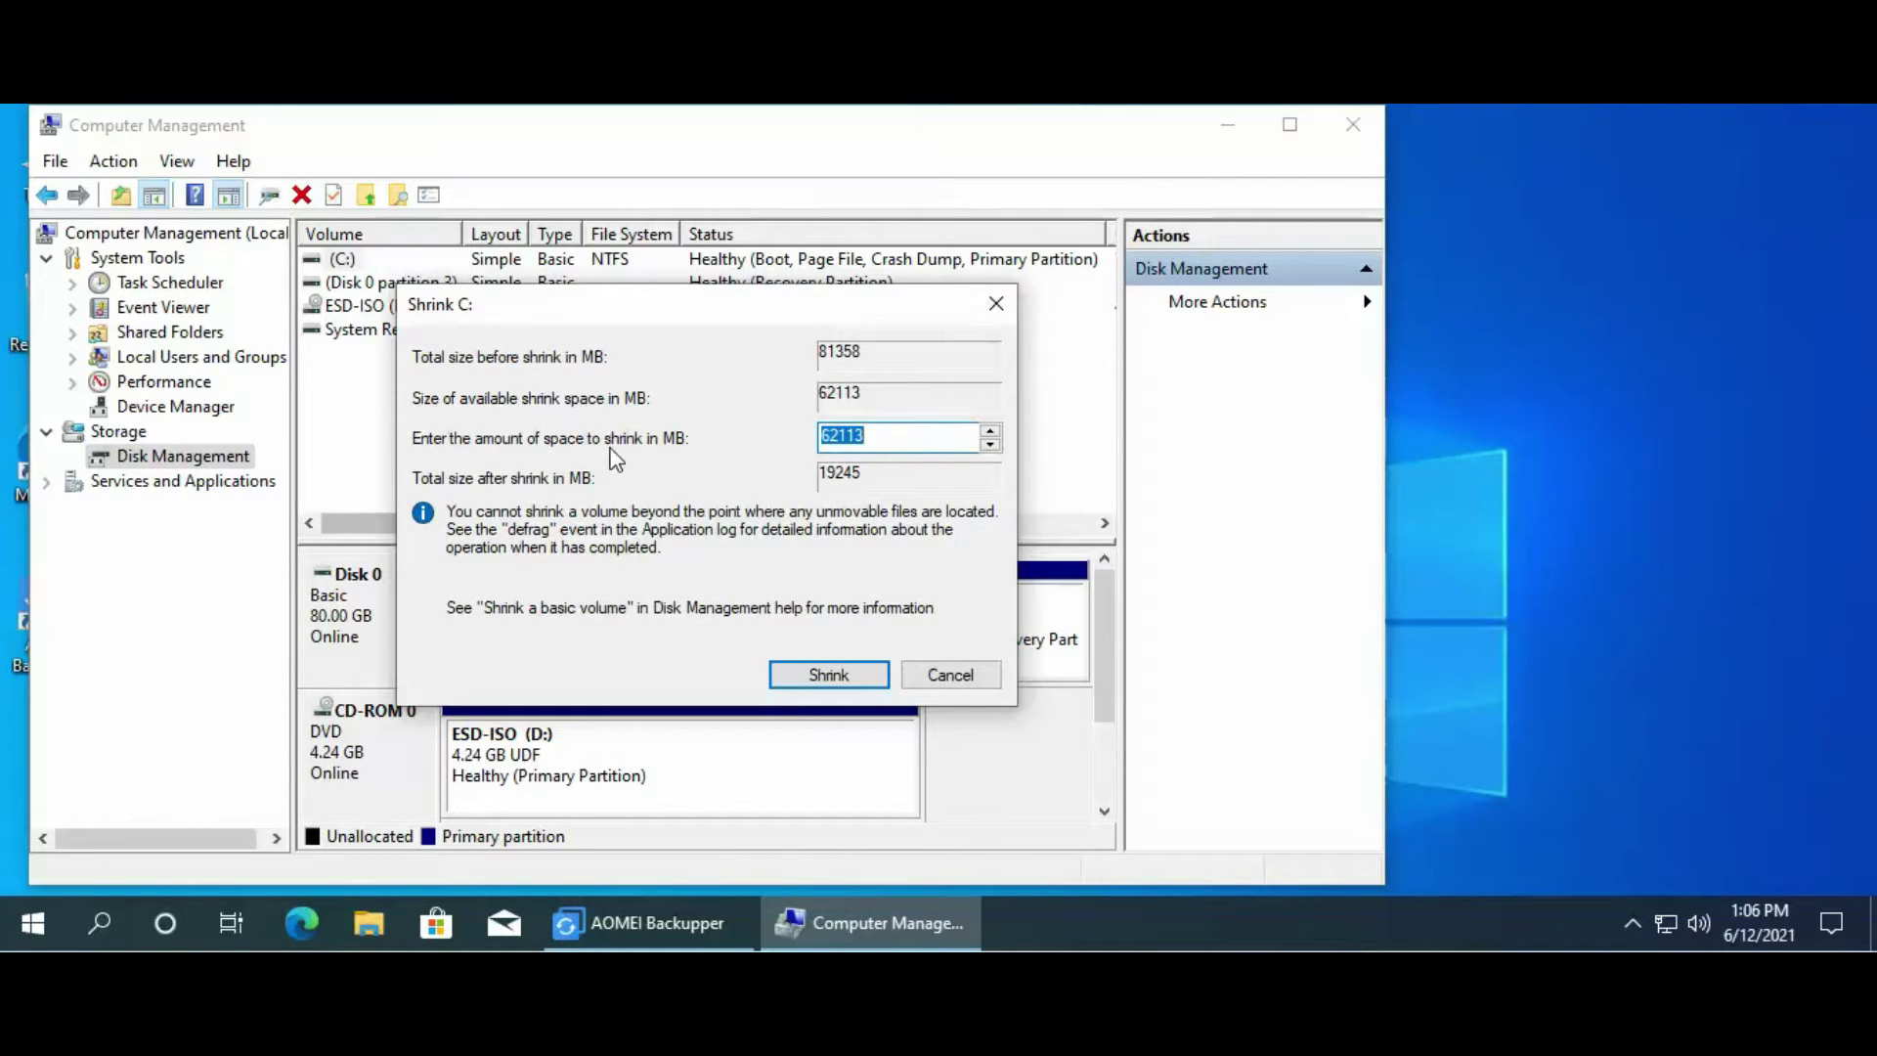
{"action": "left_click", "coordinate": [843, 433]}
{"action": "left_click_drag", "start_coordinate": [843, 433], "coordinate": [820, 435]}
{"action": "type", "text": "30"}
{"action": "left_click", "coordinate": [841, 674]}
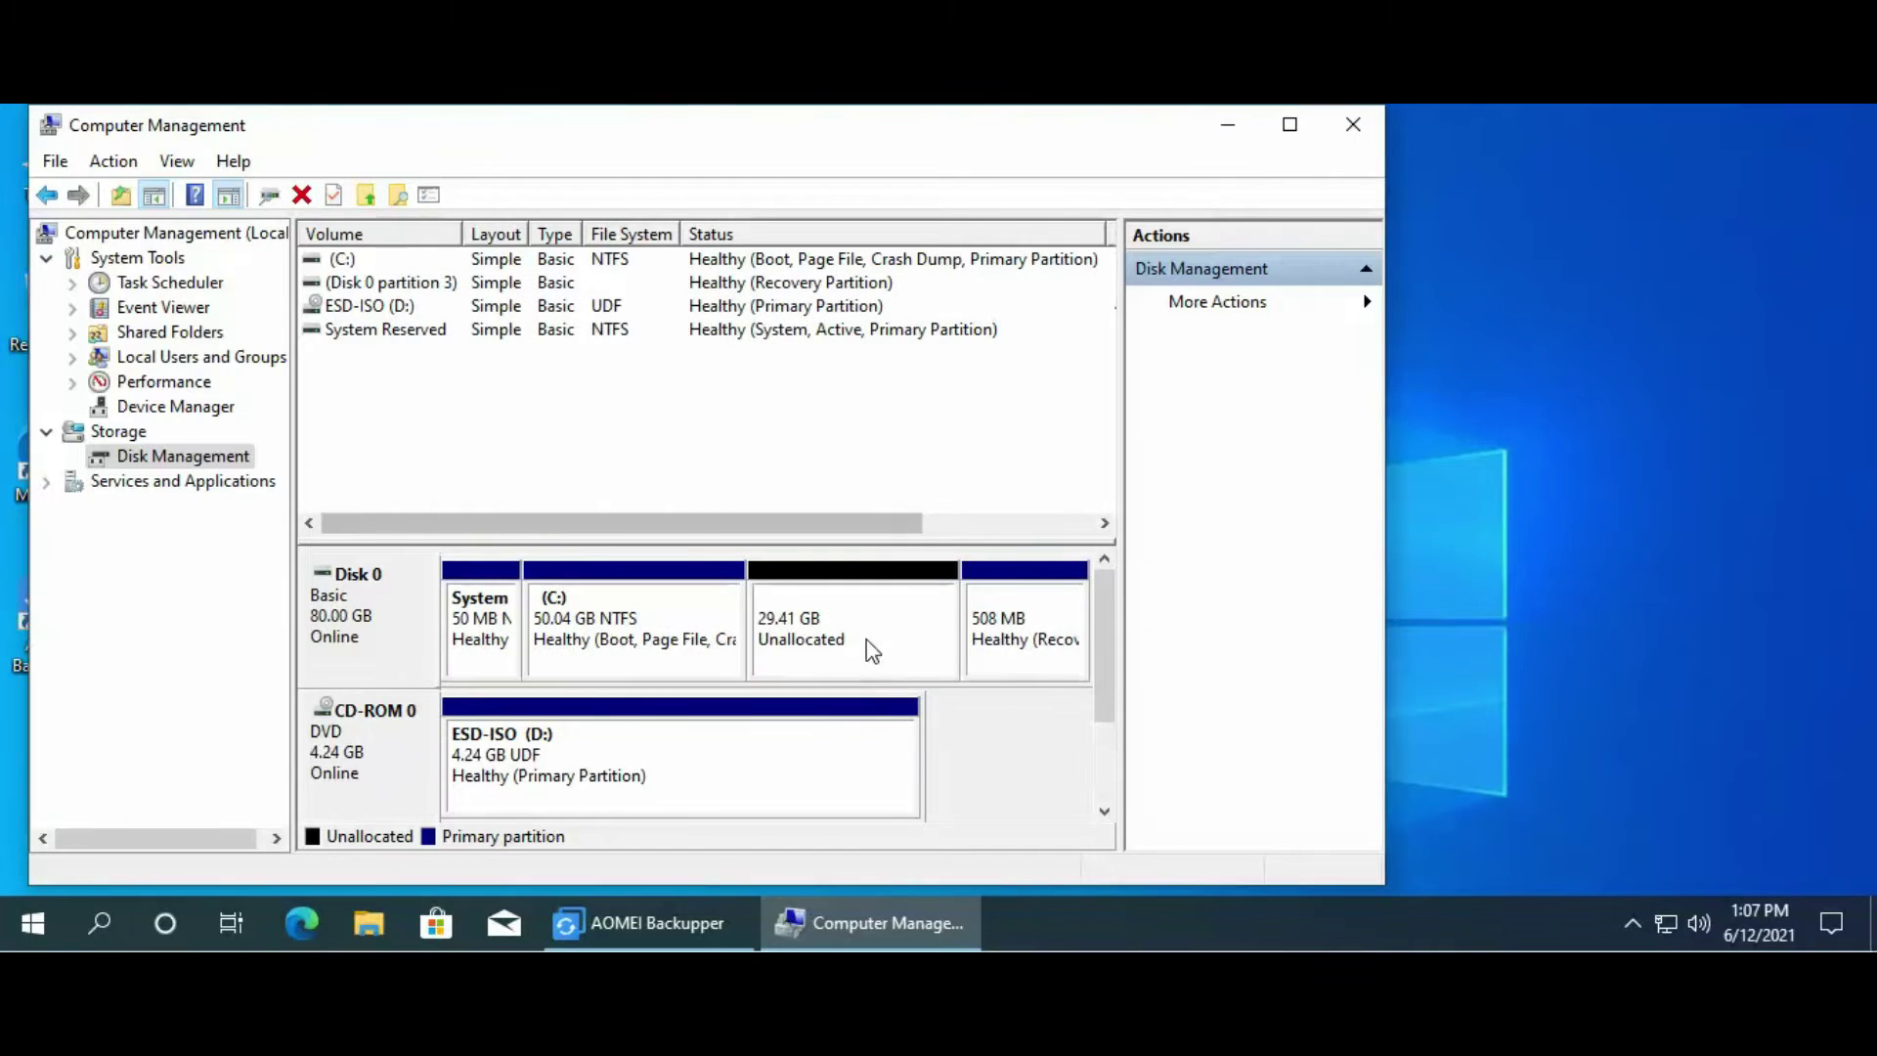
Set up a new simple volume in the unallocated space of Disk 0, using the full 30112 MB and drive letter E
{"action": "right_click", "coordinate": [862, 643]}
{"action": "left_click", "coordinate": [900, 666]}
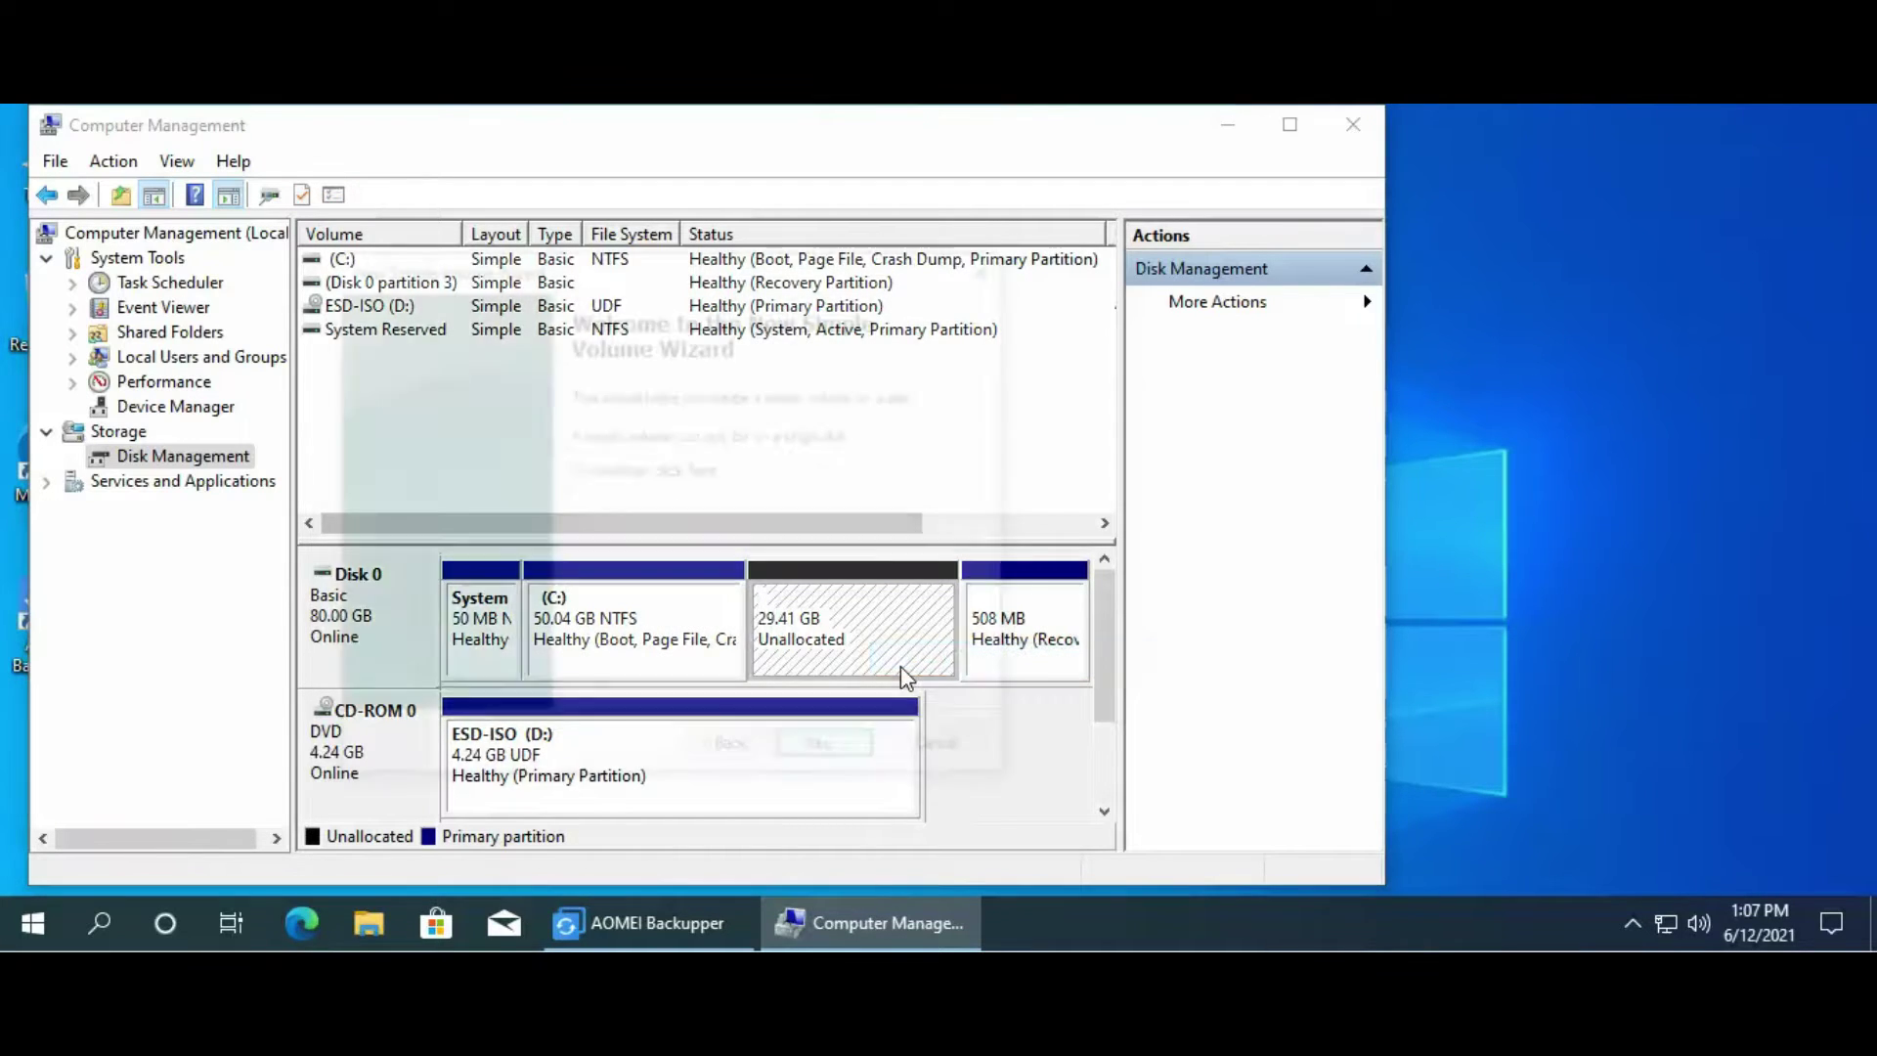
{"action": "left_click", "coordinate": [871, 757]}
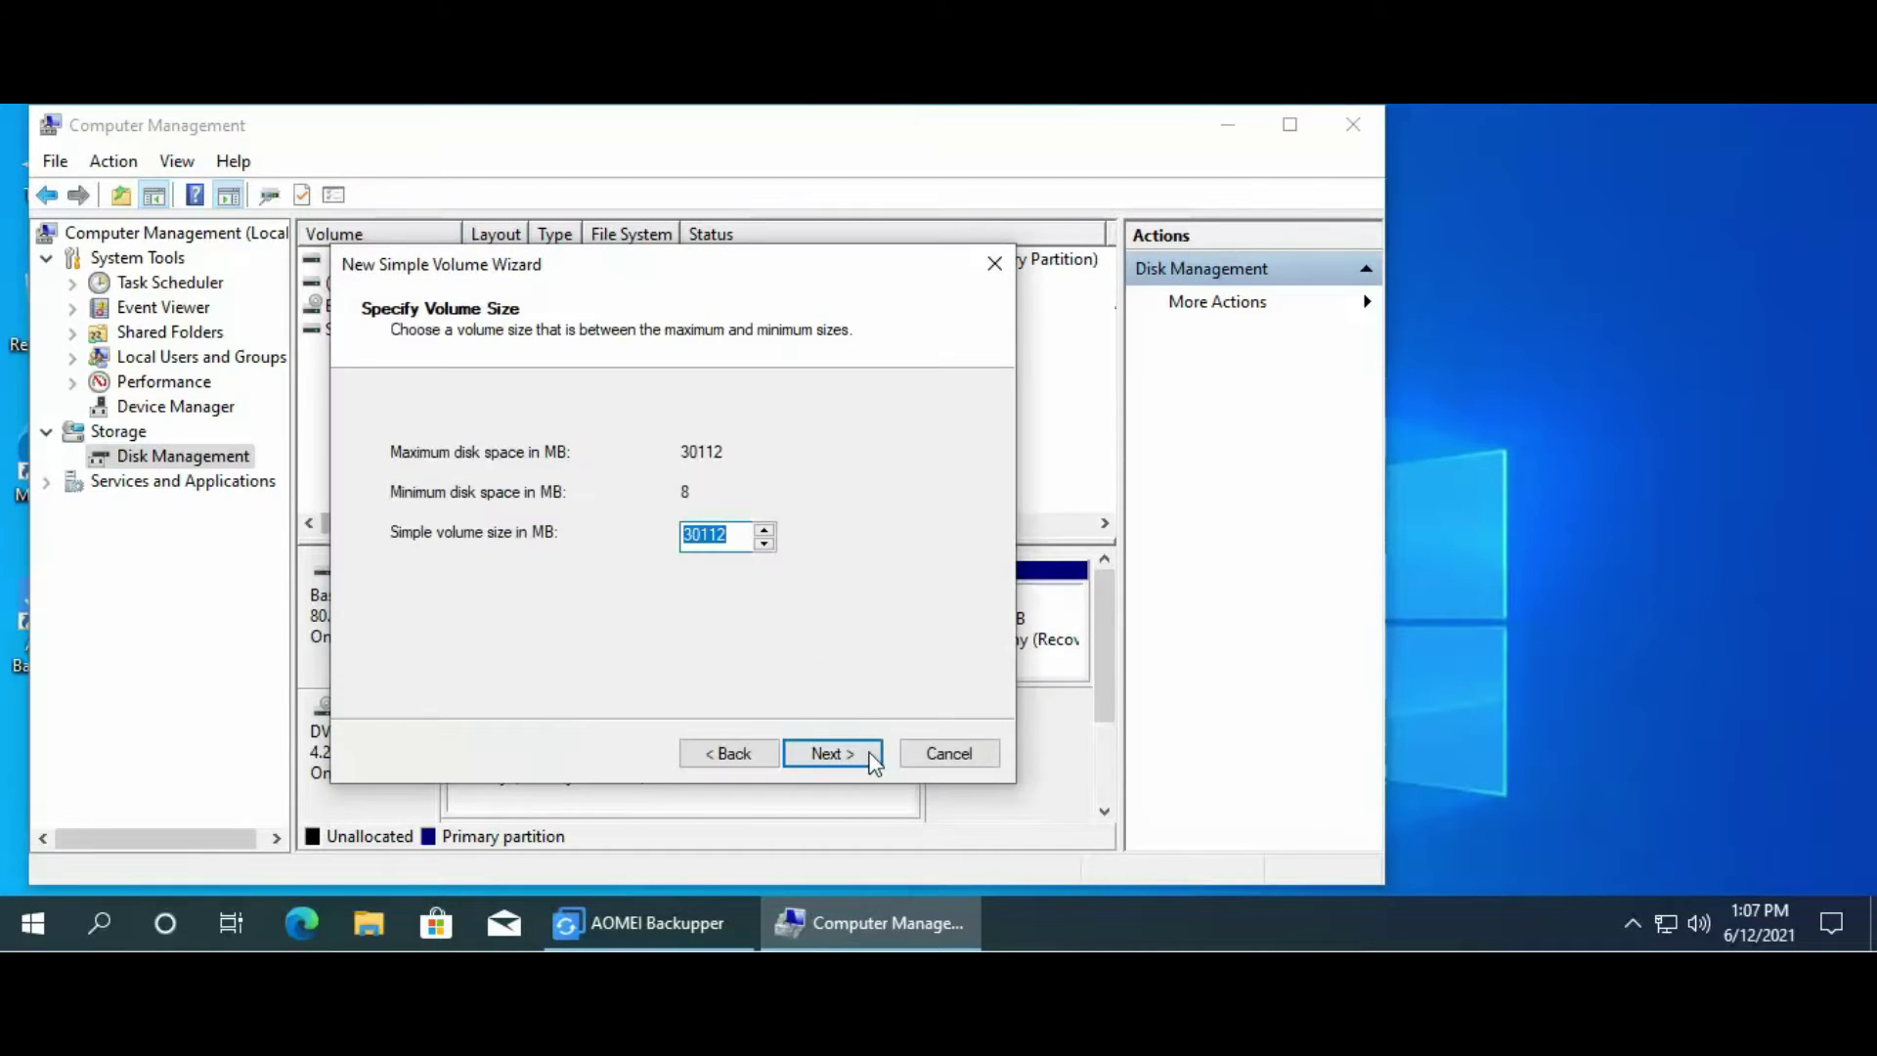
{"action": "left_click", "coordinate": [872, 757]}
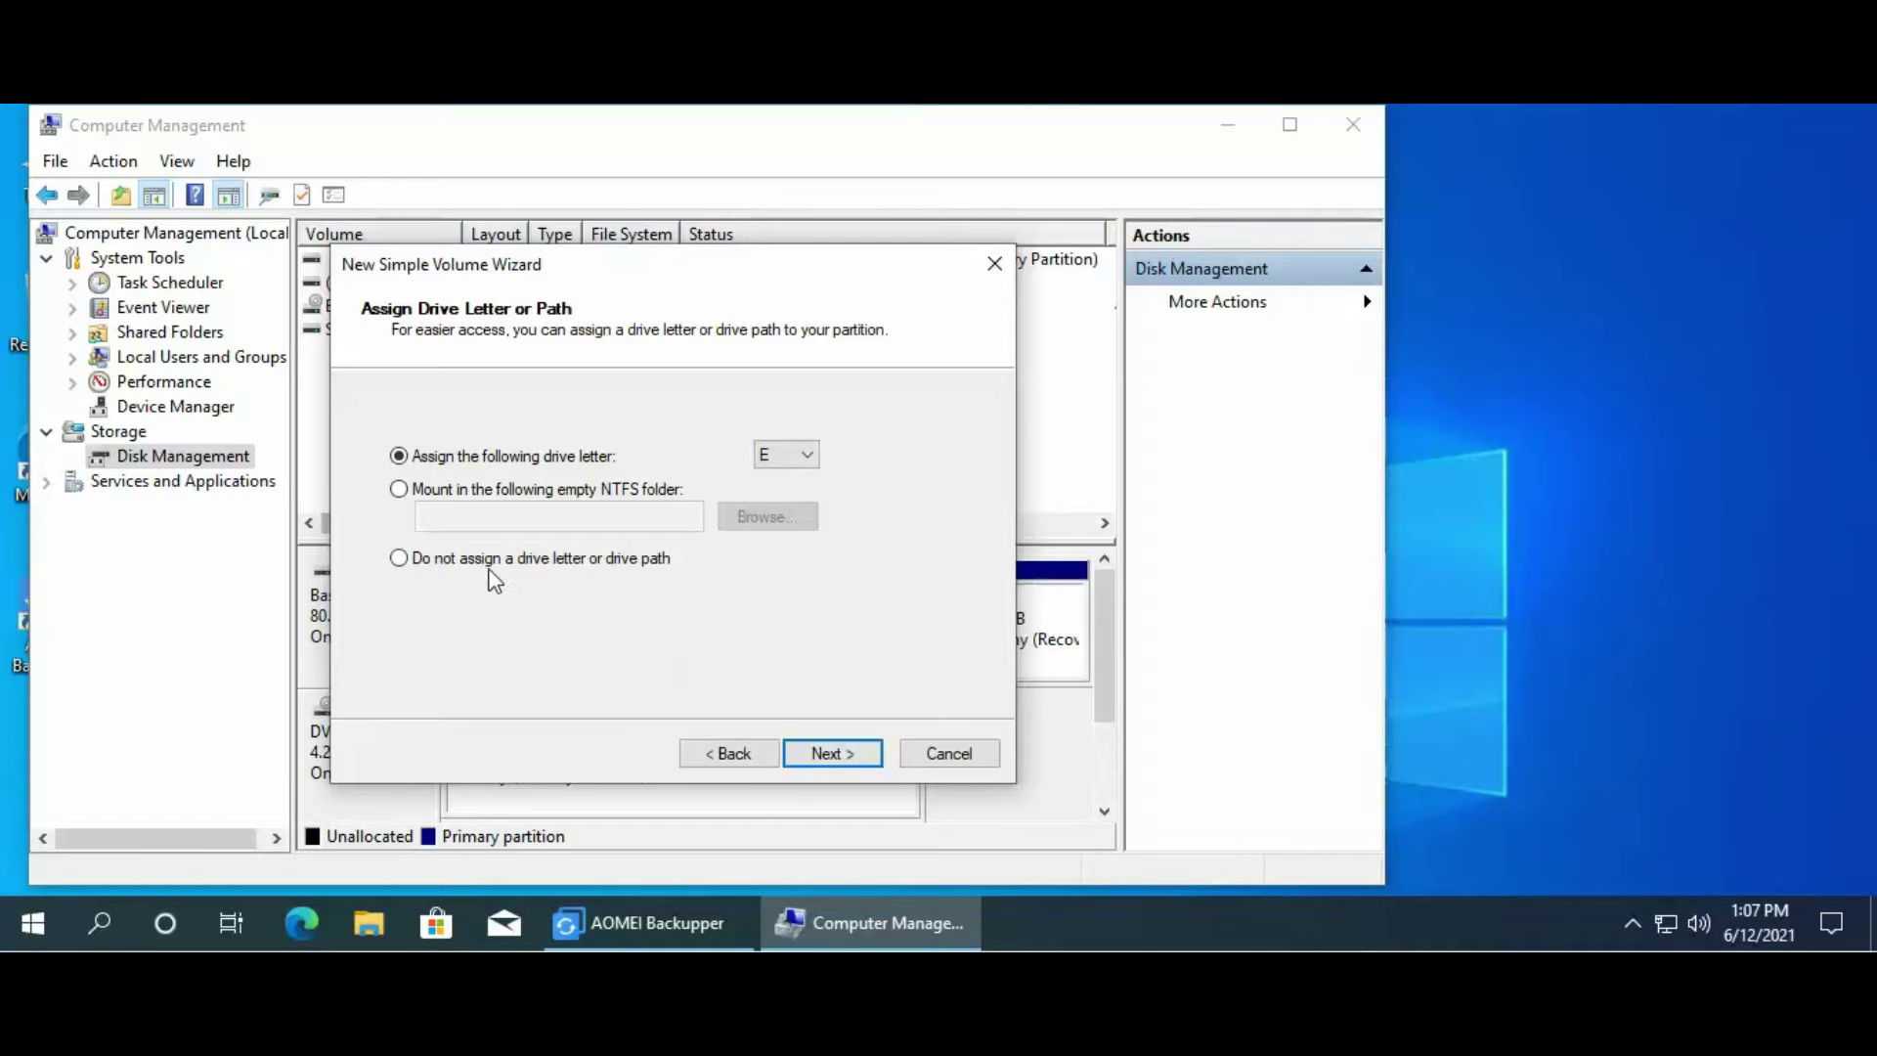
{"action": "left_click", "coordinate": [822, 758]}
Quick-format the new volume as NTFS with the label "Win 10 Backup AOMEI", finish the wizard and close Computer Management
{"action": "left_click_drag", "start_coordinate": [754, 592], "coordinate": [540, 578]}
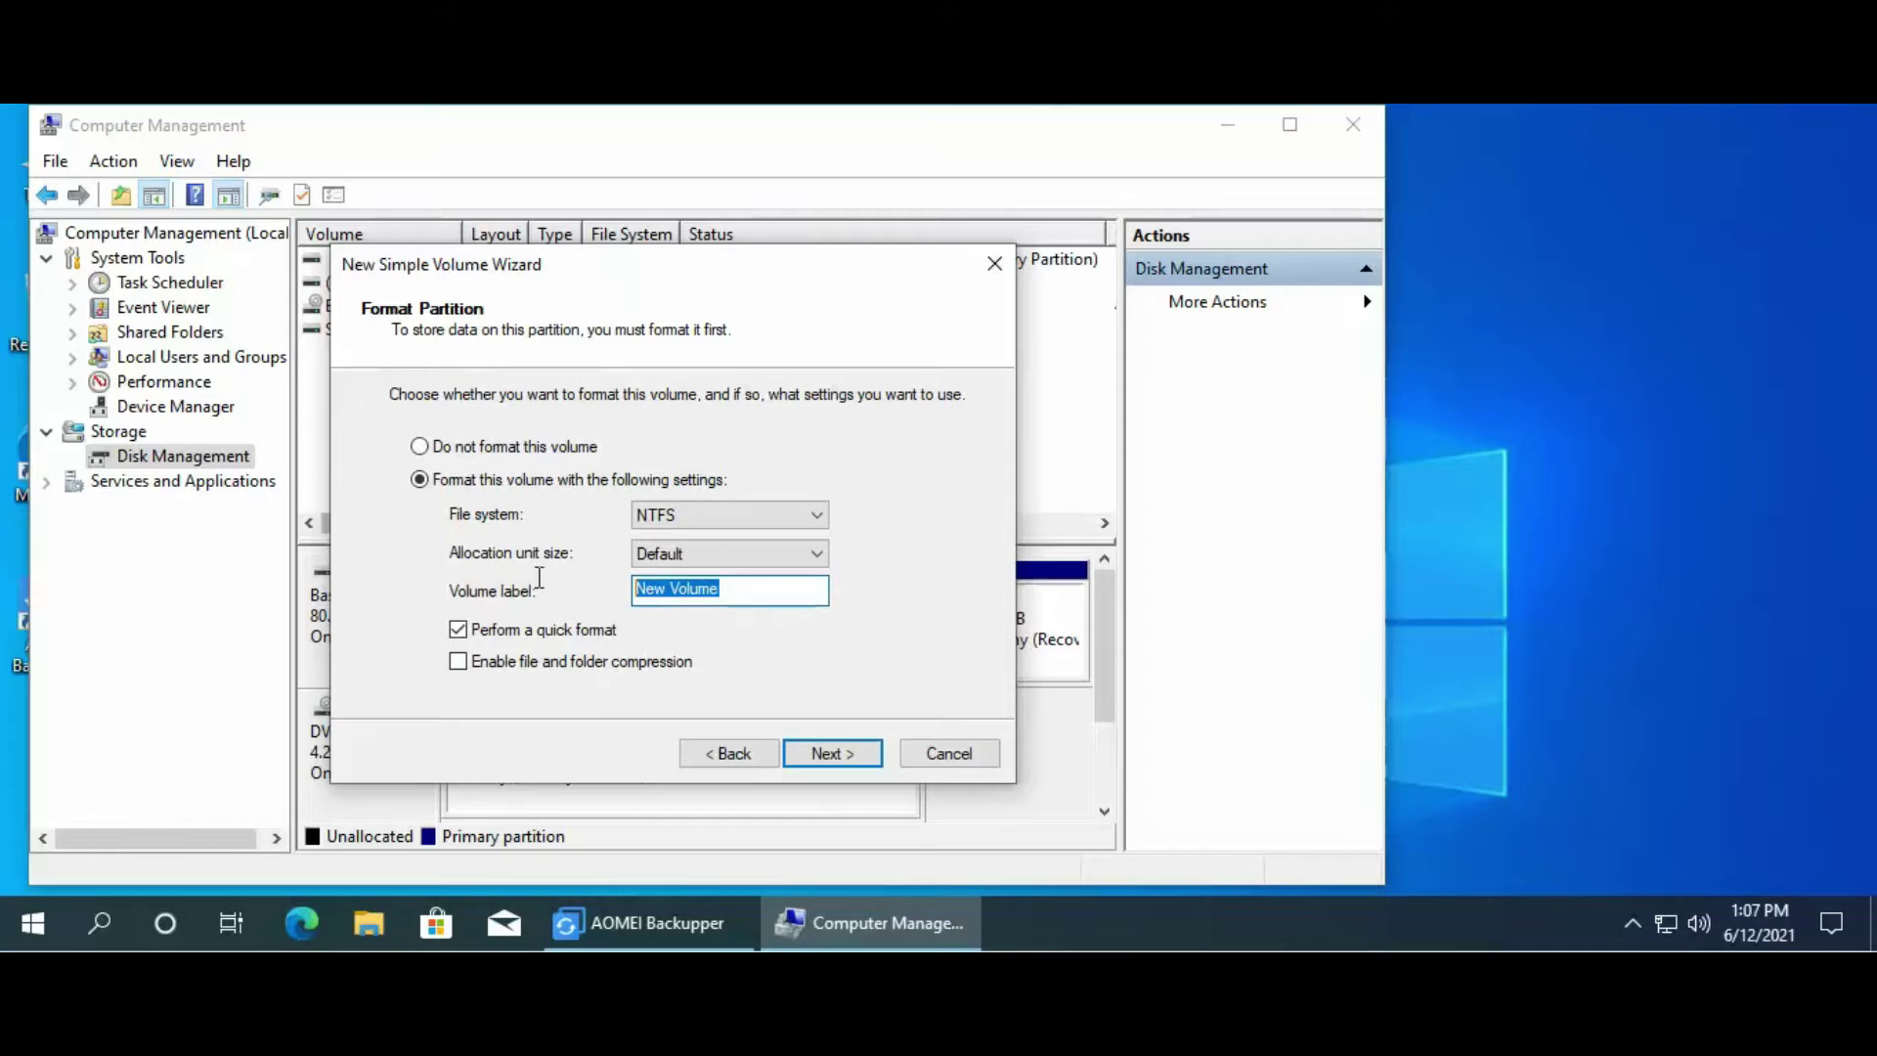
{"action": "type", "text": "Wind"}
{"action": "key", "text": "BackSpace"}
{"action": "type", "text": "10 Backup AOMEI"}
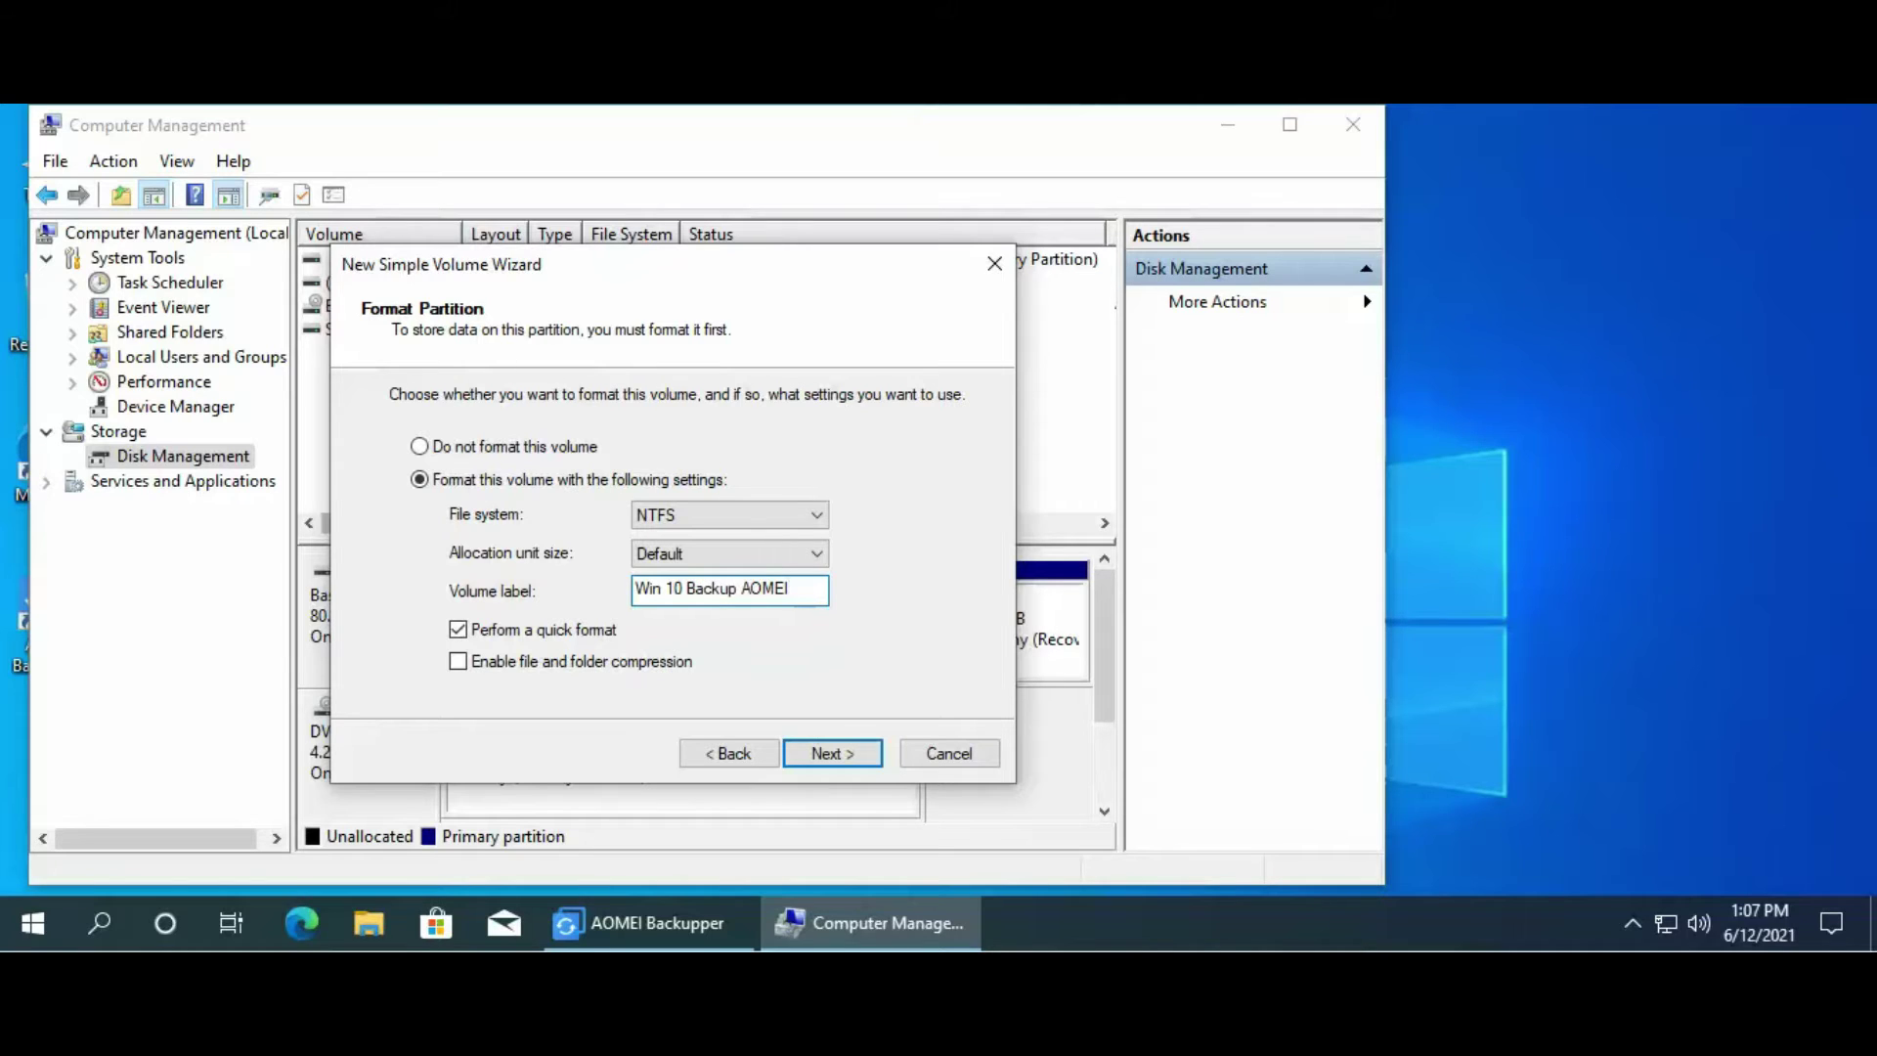
{"action": "left_click", "coordinate": [817, 755]}
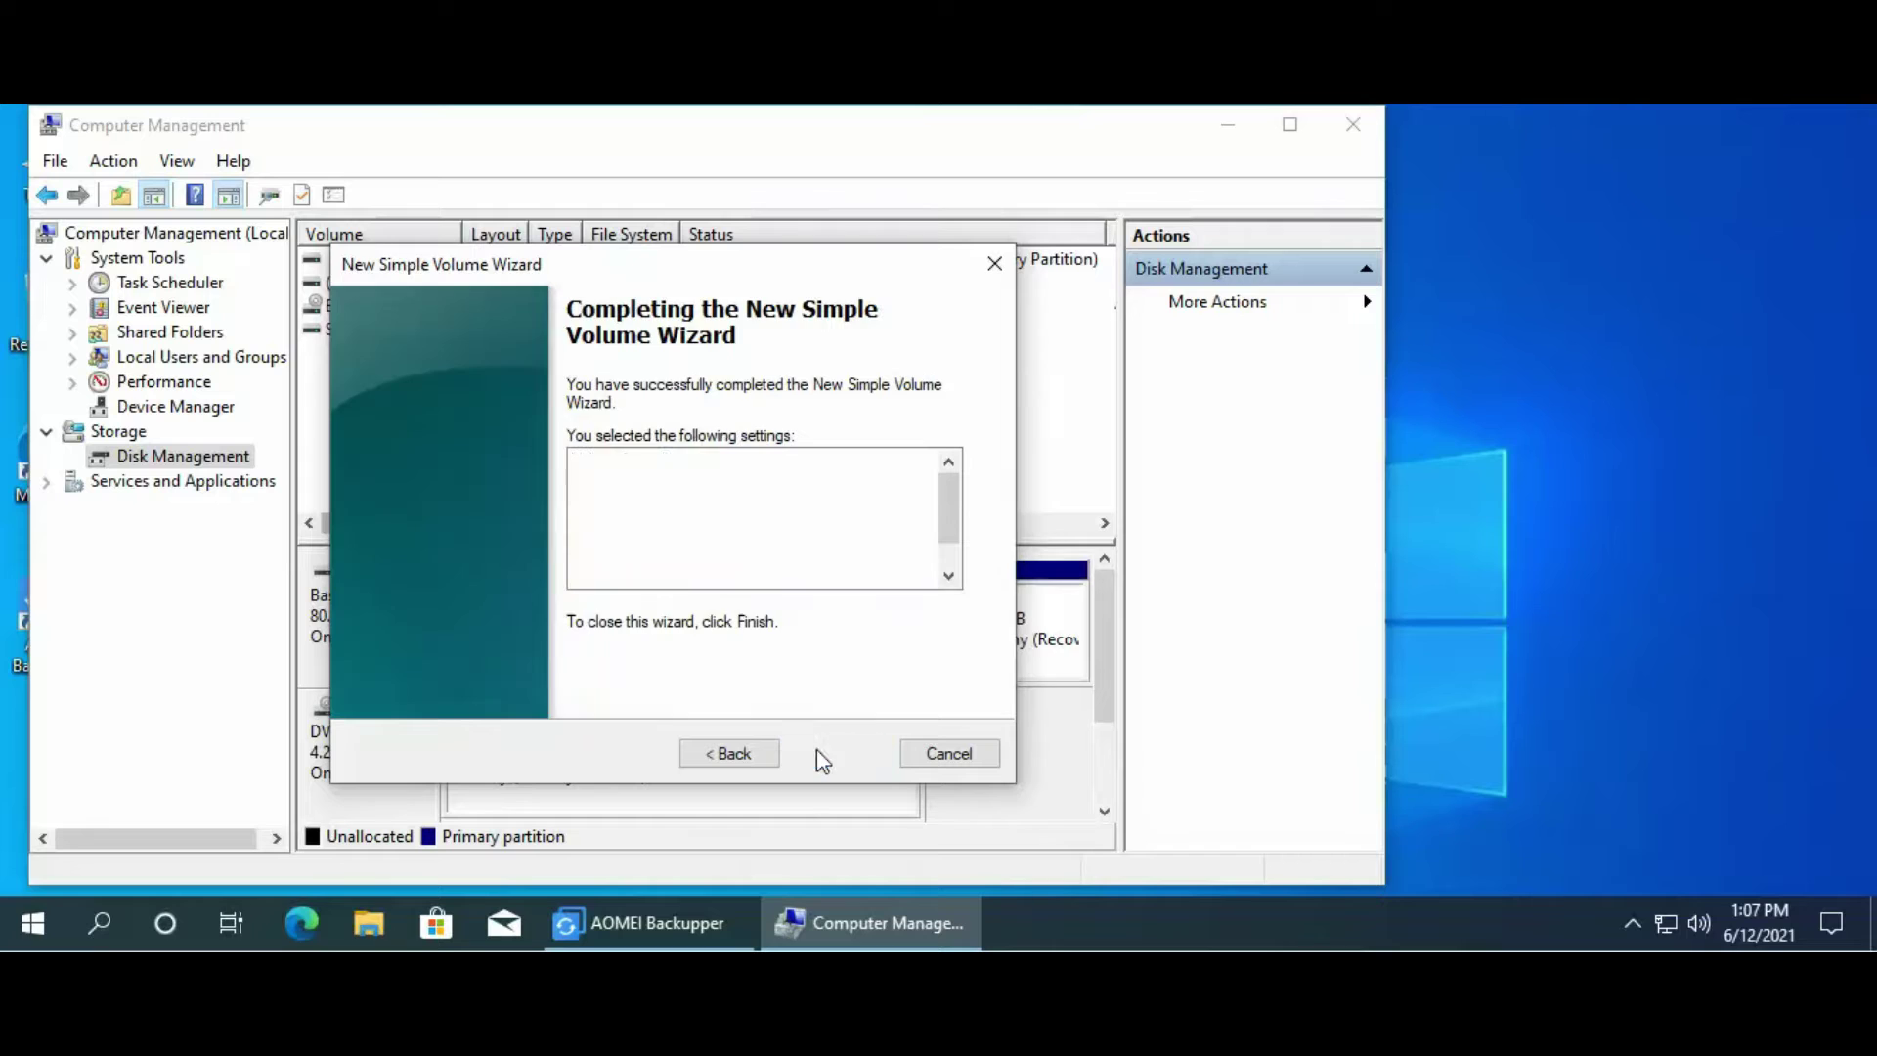
{"action": "left_click", "coordinate": [821, 755]}
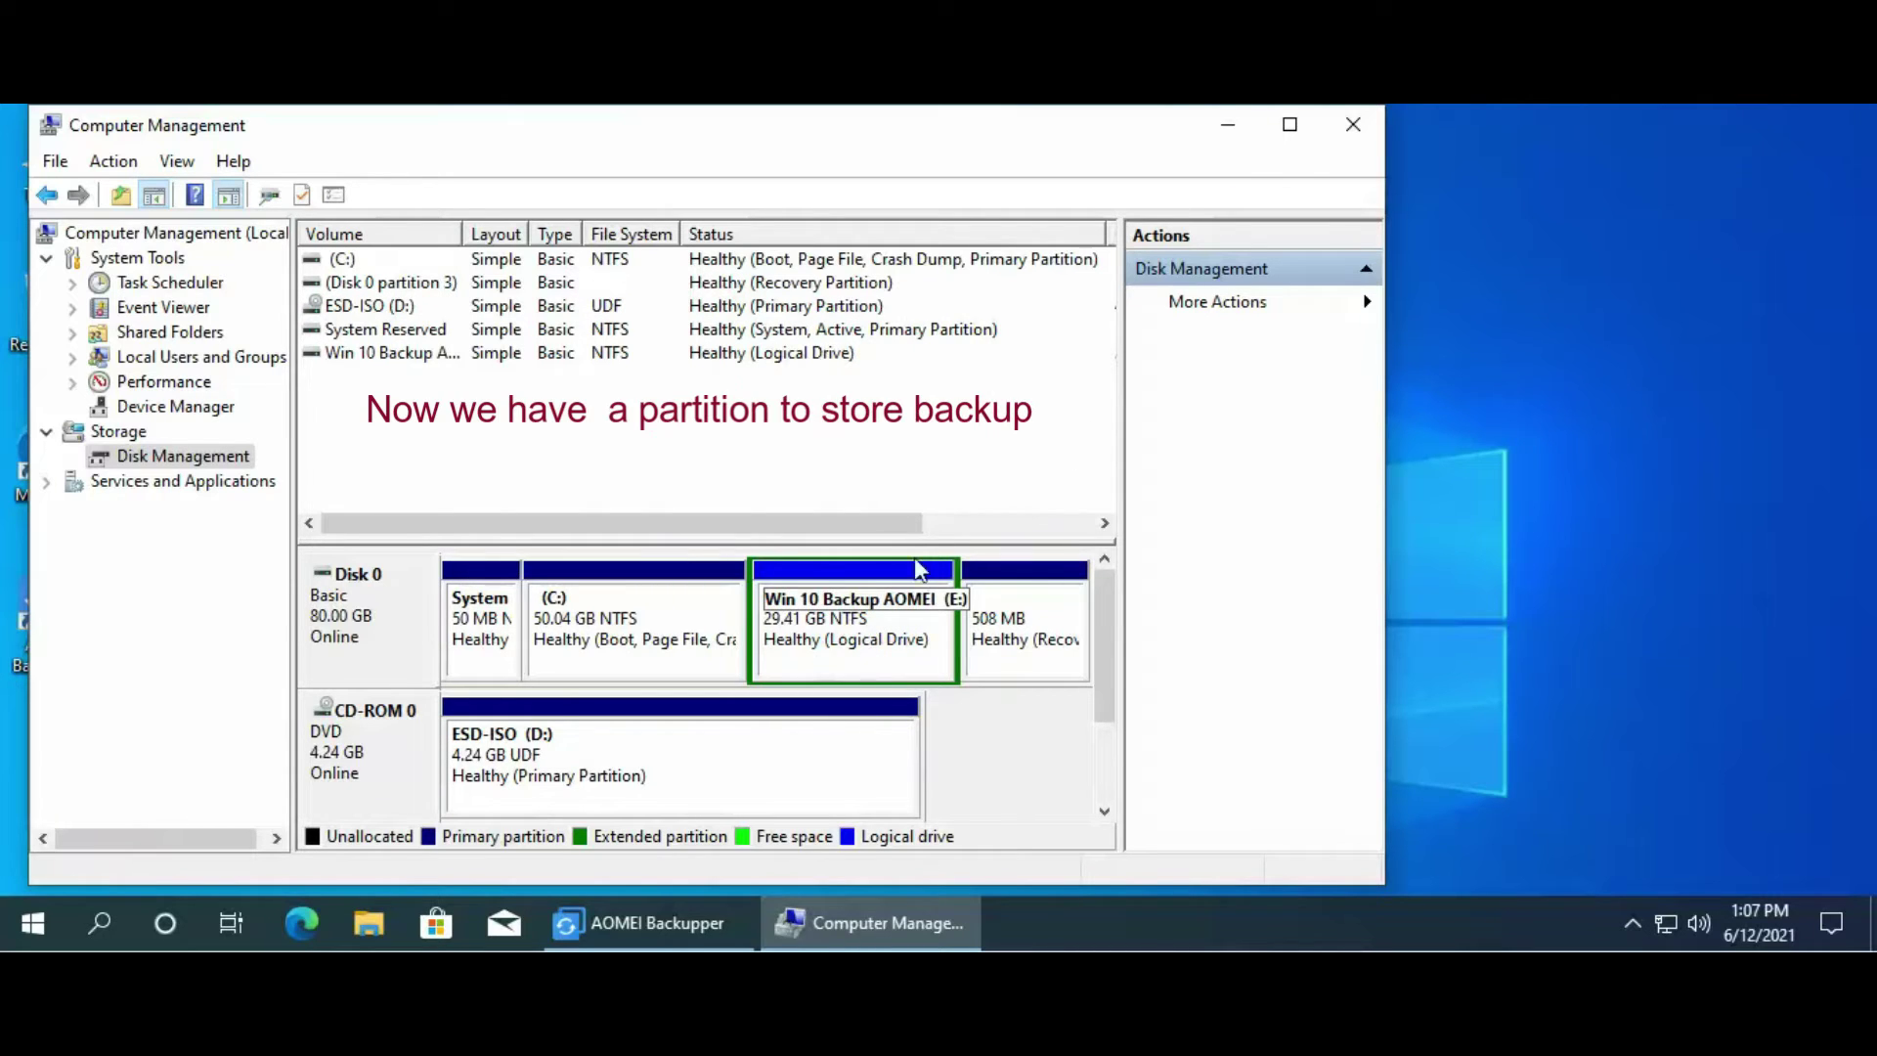
{"action": "left_click", "coordinate": [1357, 129]}
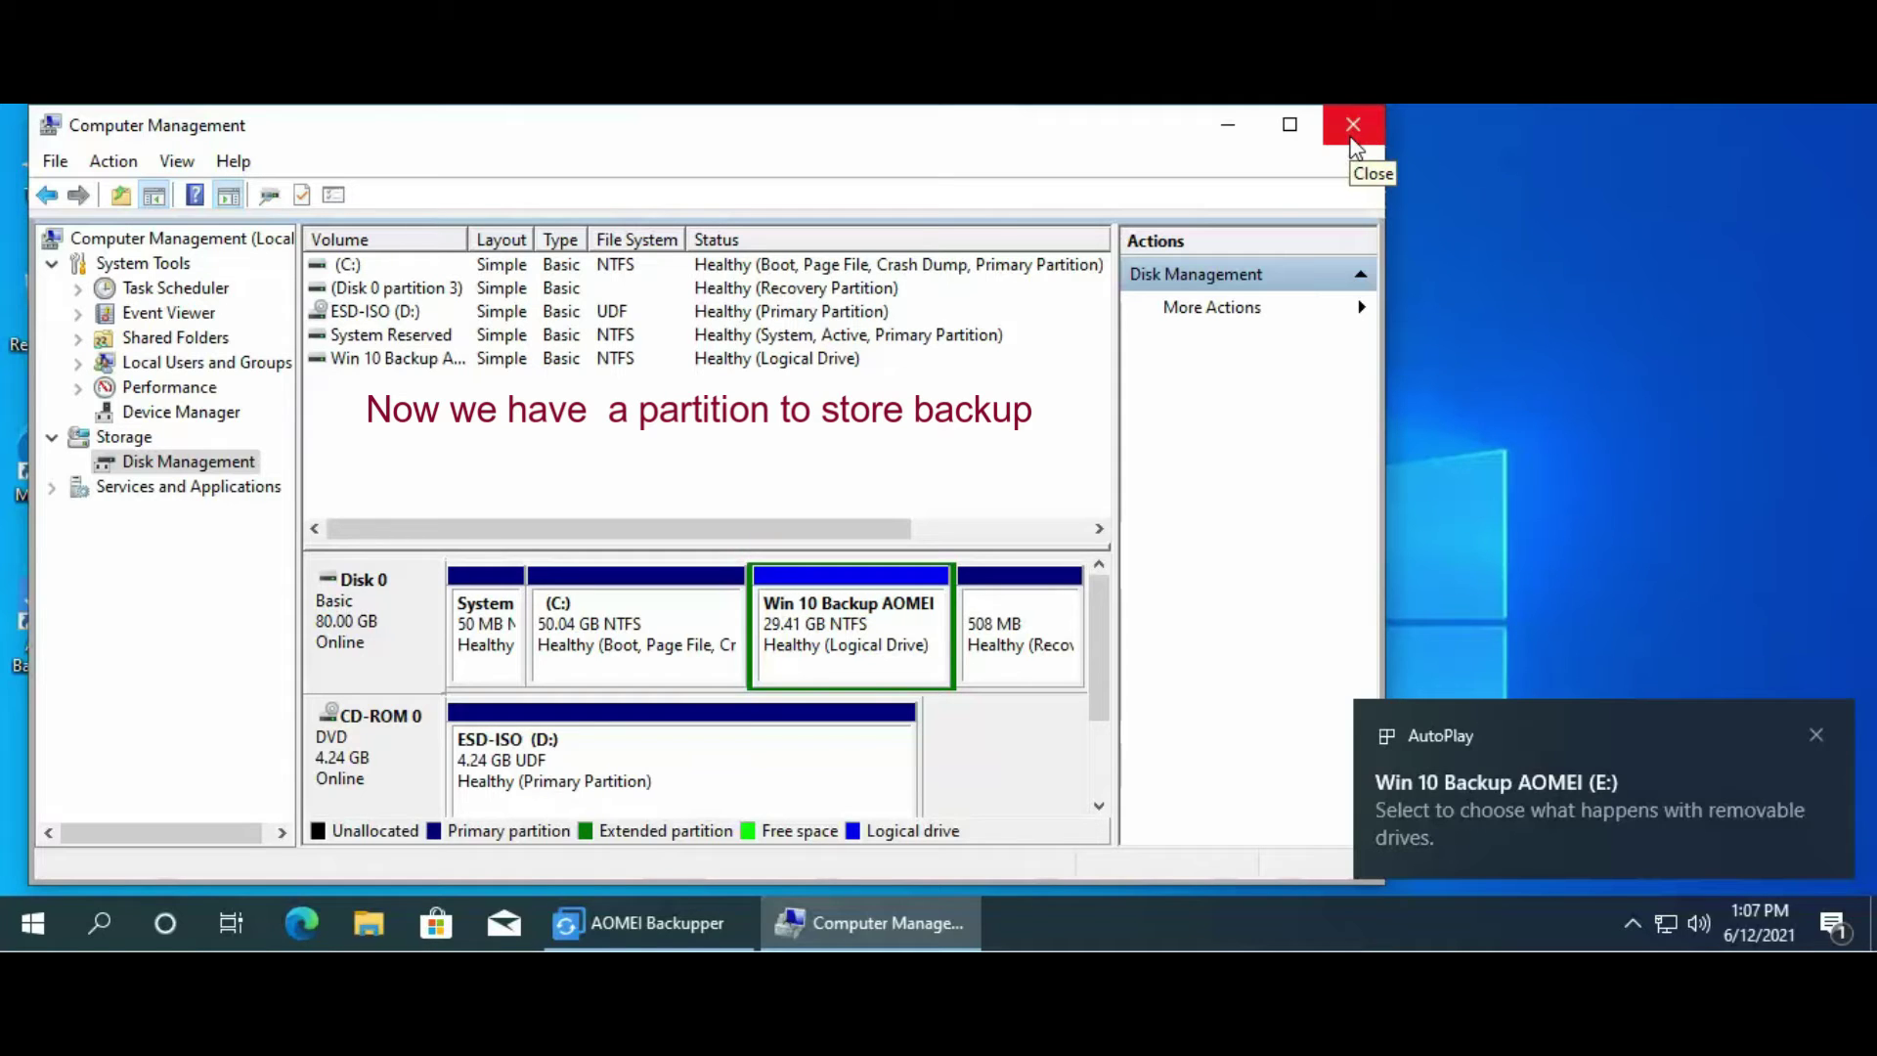
{"action": "left_click", "coordinate": [1352, 137]}
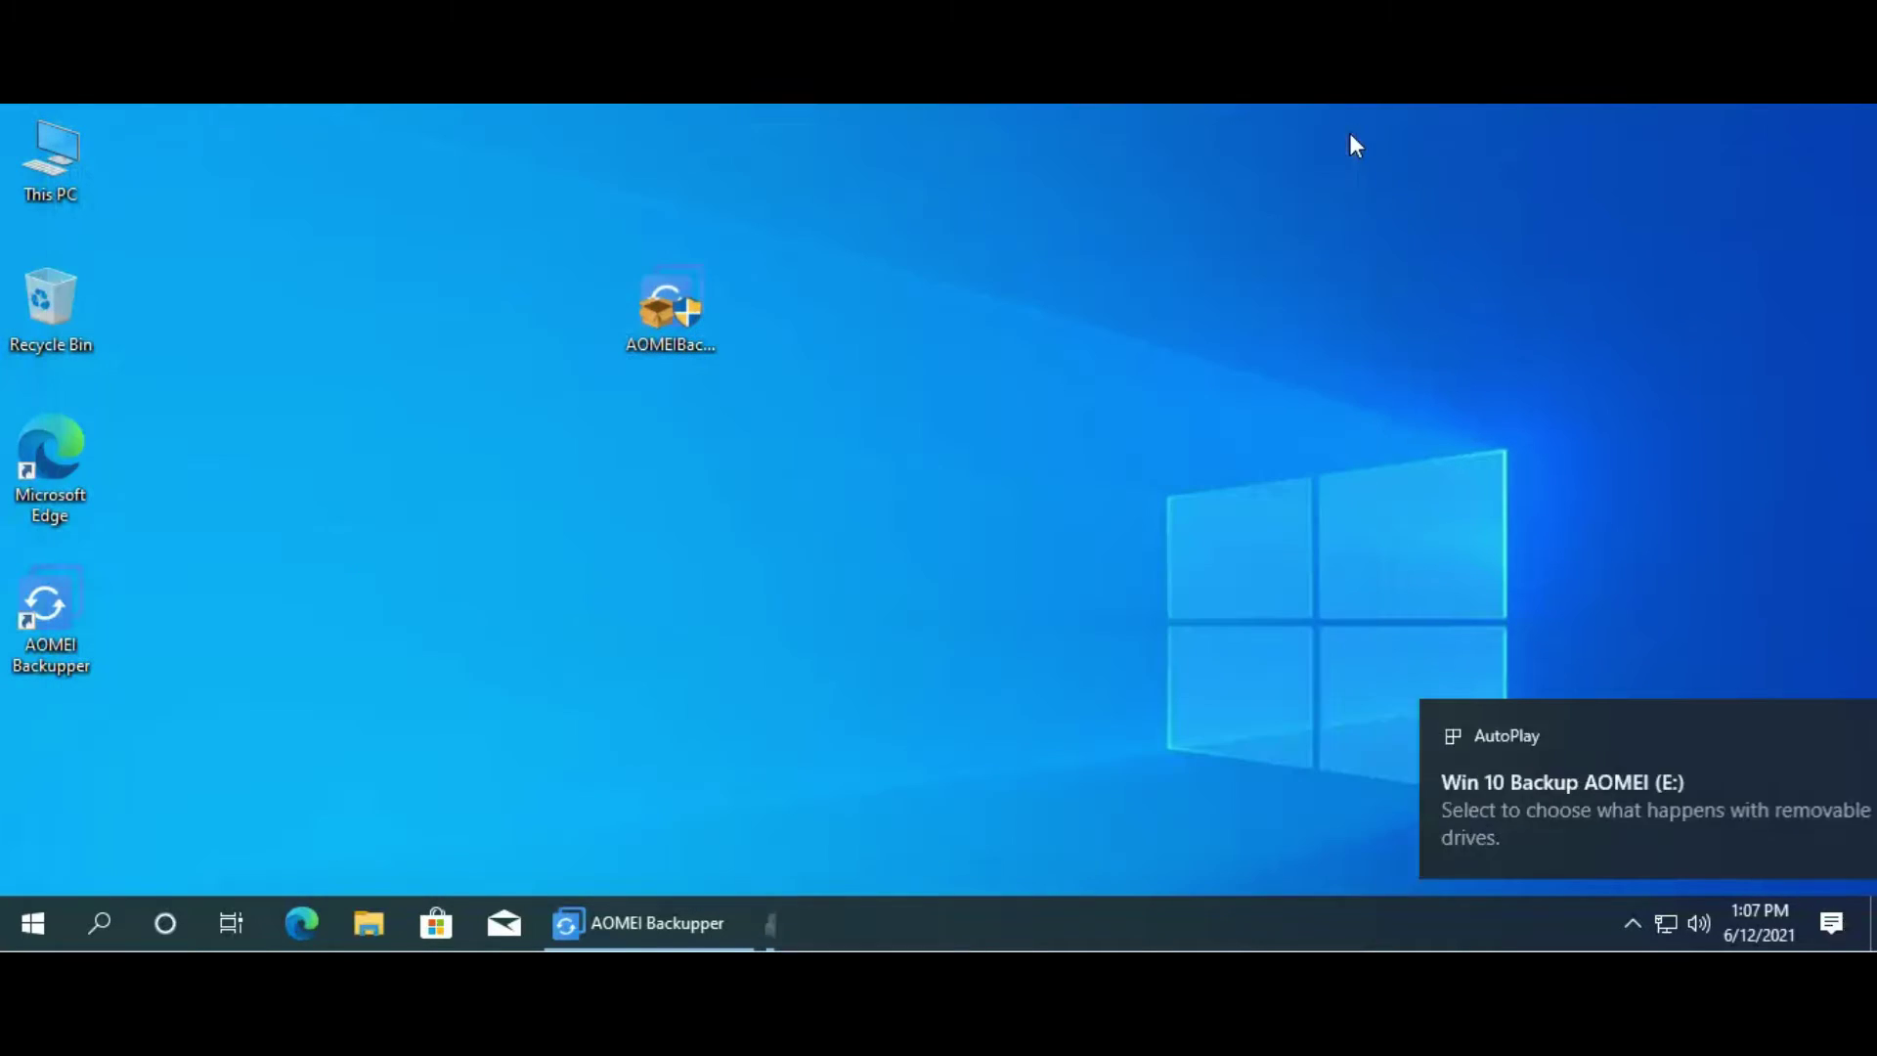
Open This PC and check the new Win 10 Backup AOMEI (E:) drive and Local Disk (C:)
{"action": "double_click", "coordinate": [66, 170]}
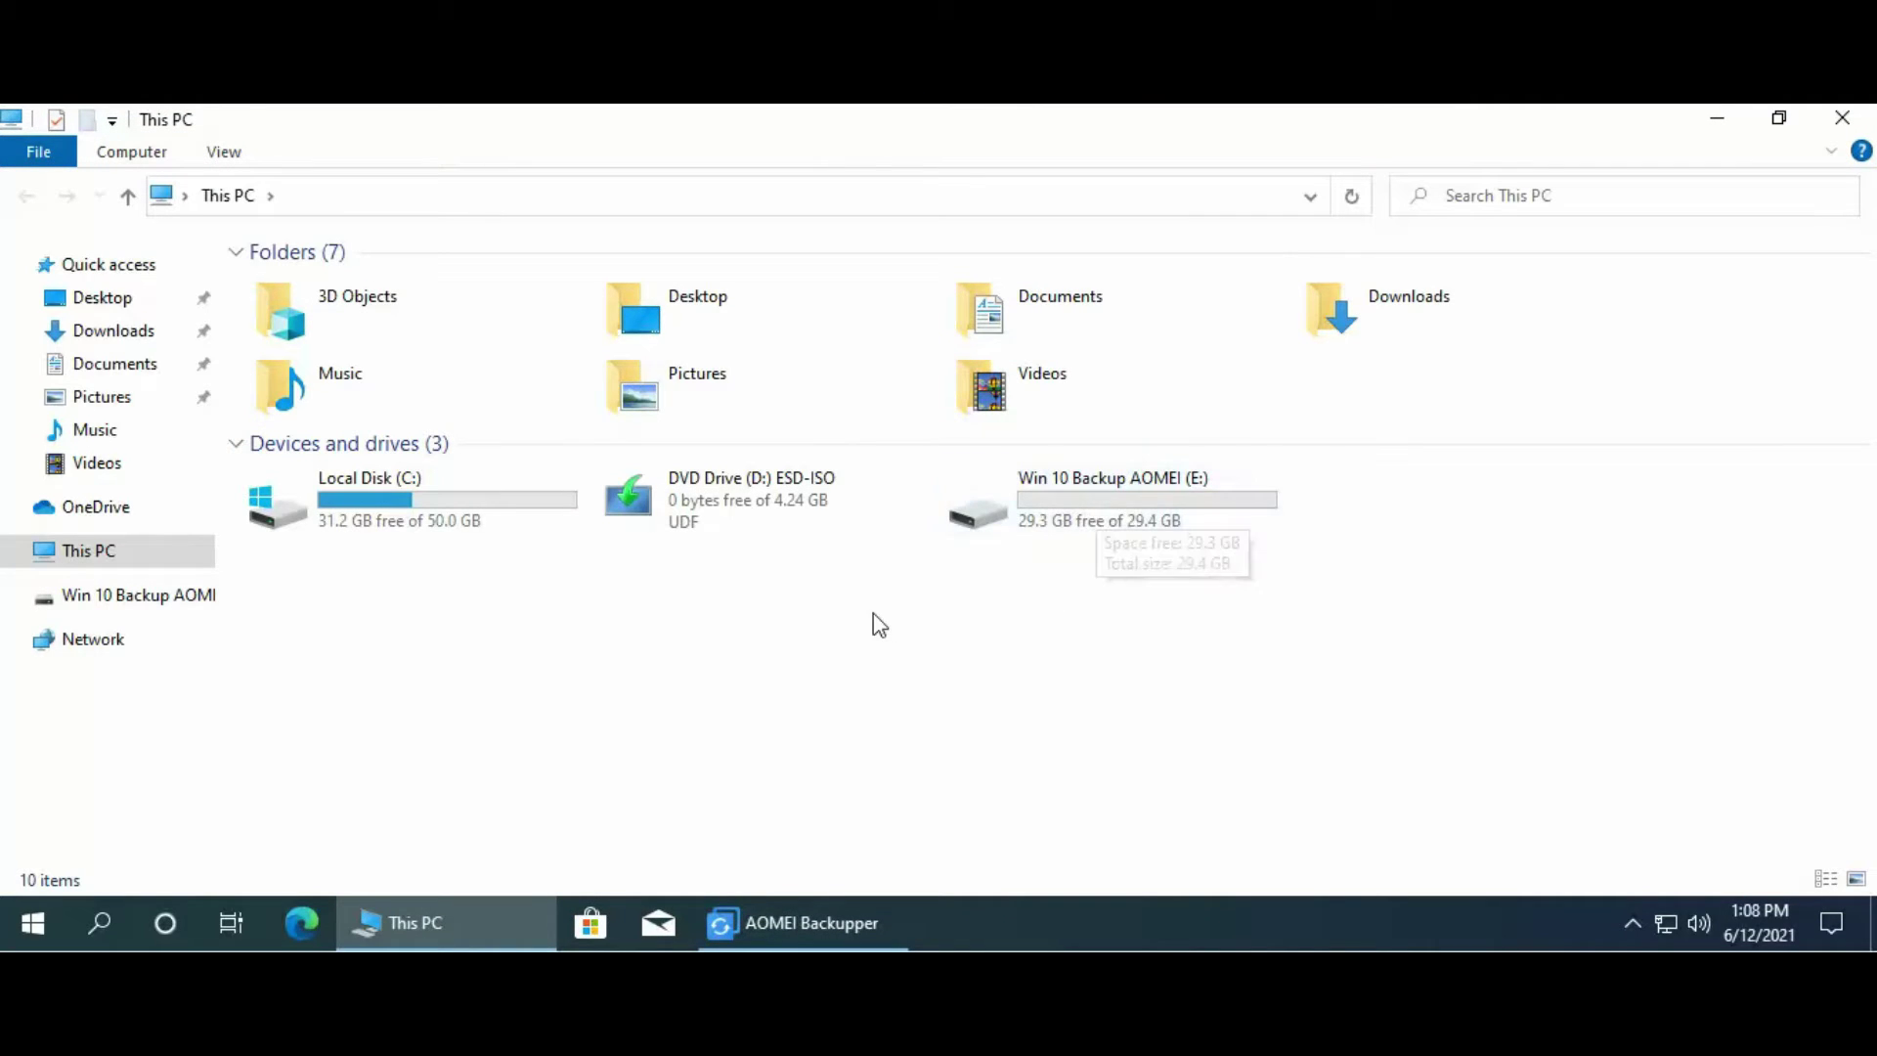
{"action": "left_click", "coordinate": [1075, 532]}
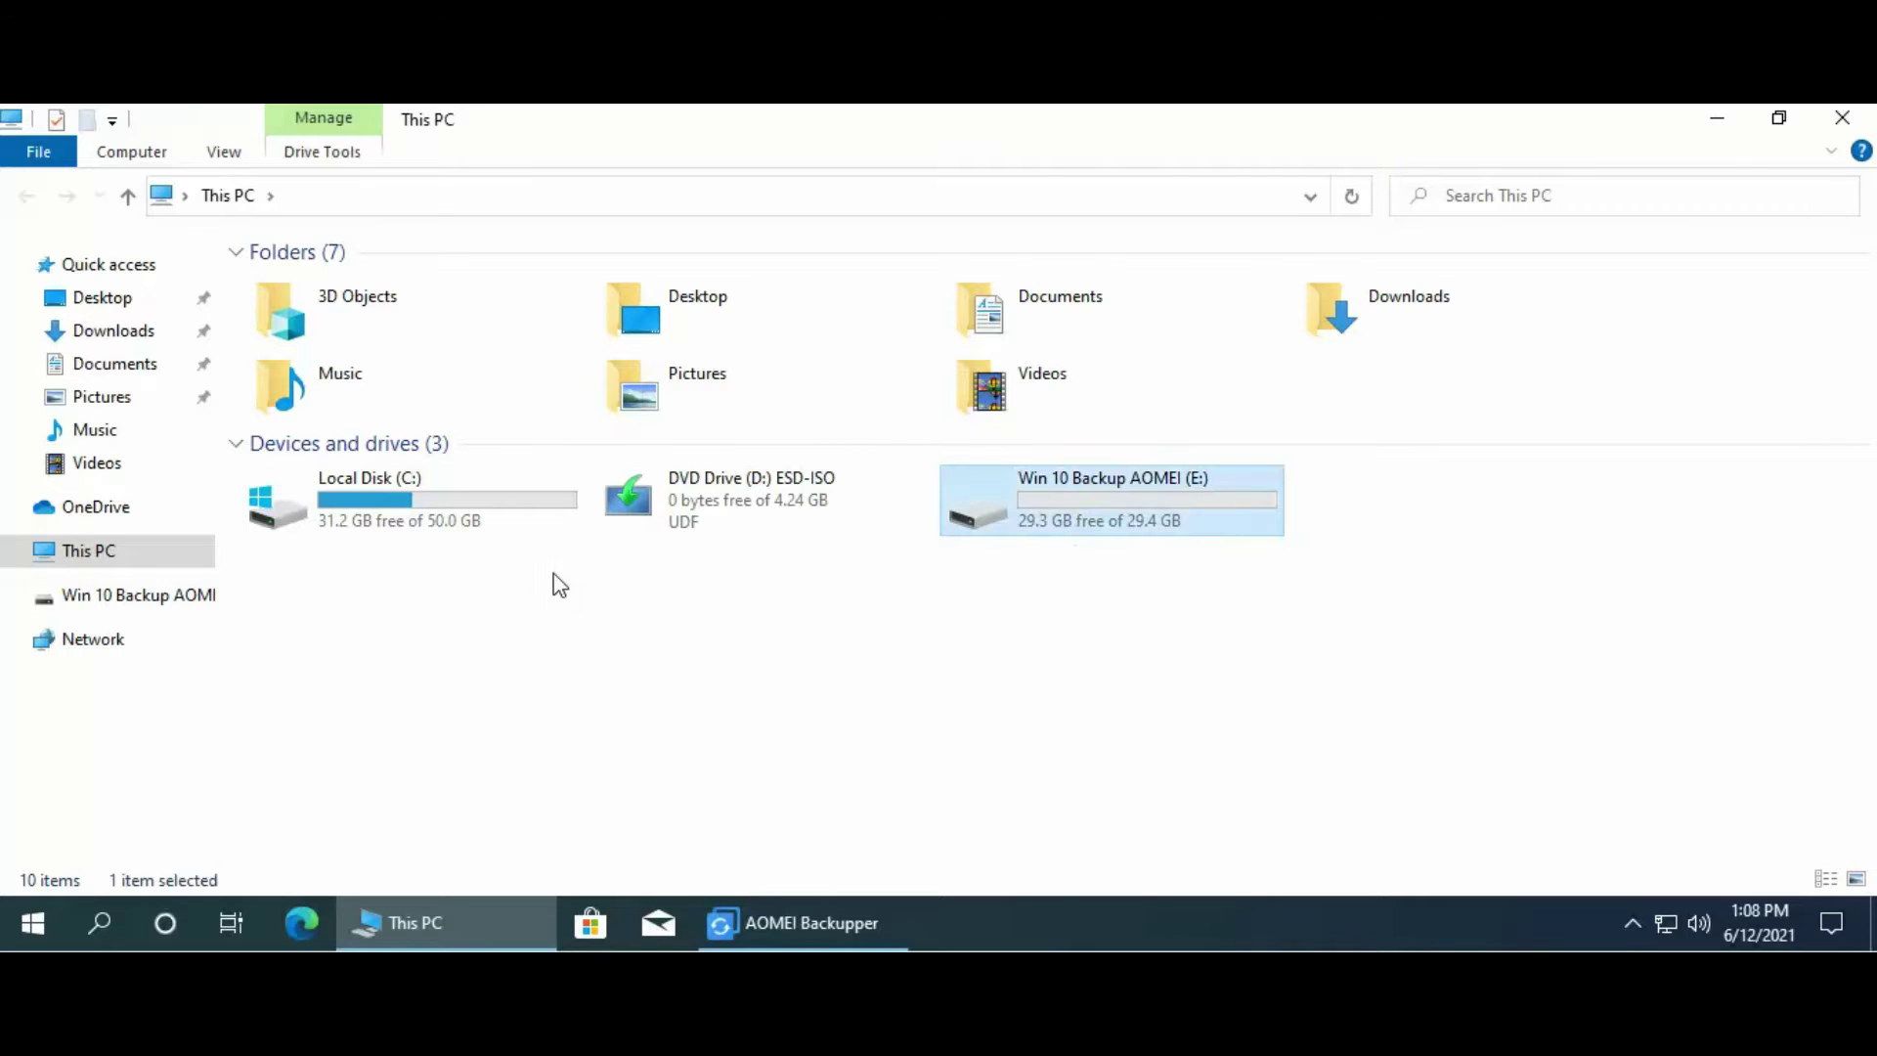
{"action": "left_click", "coordinate": [561, 517]}
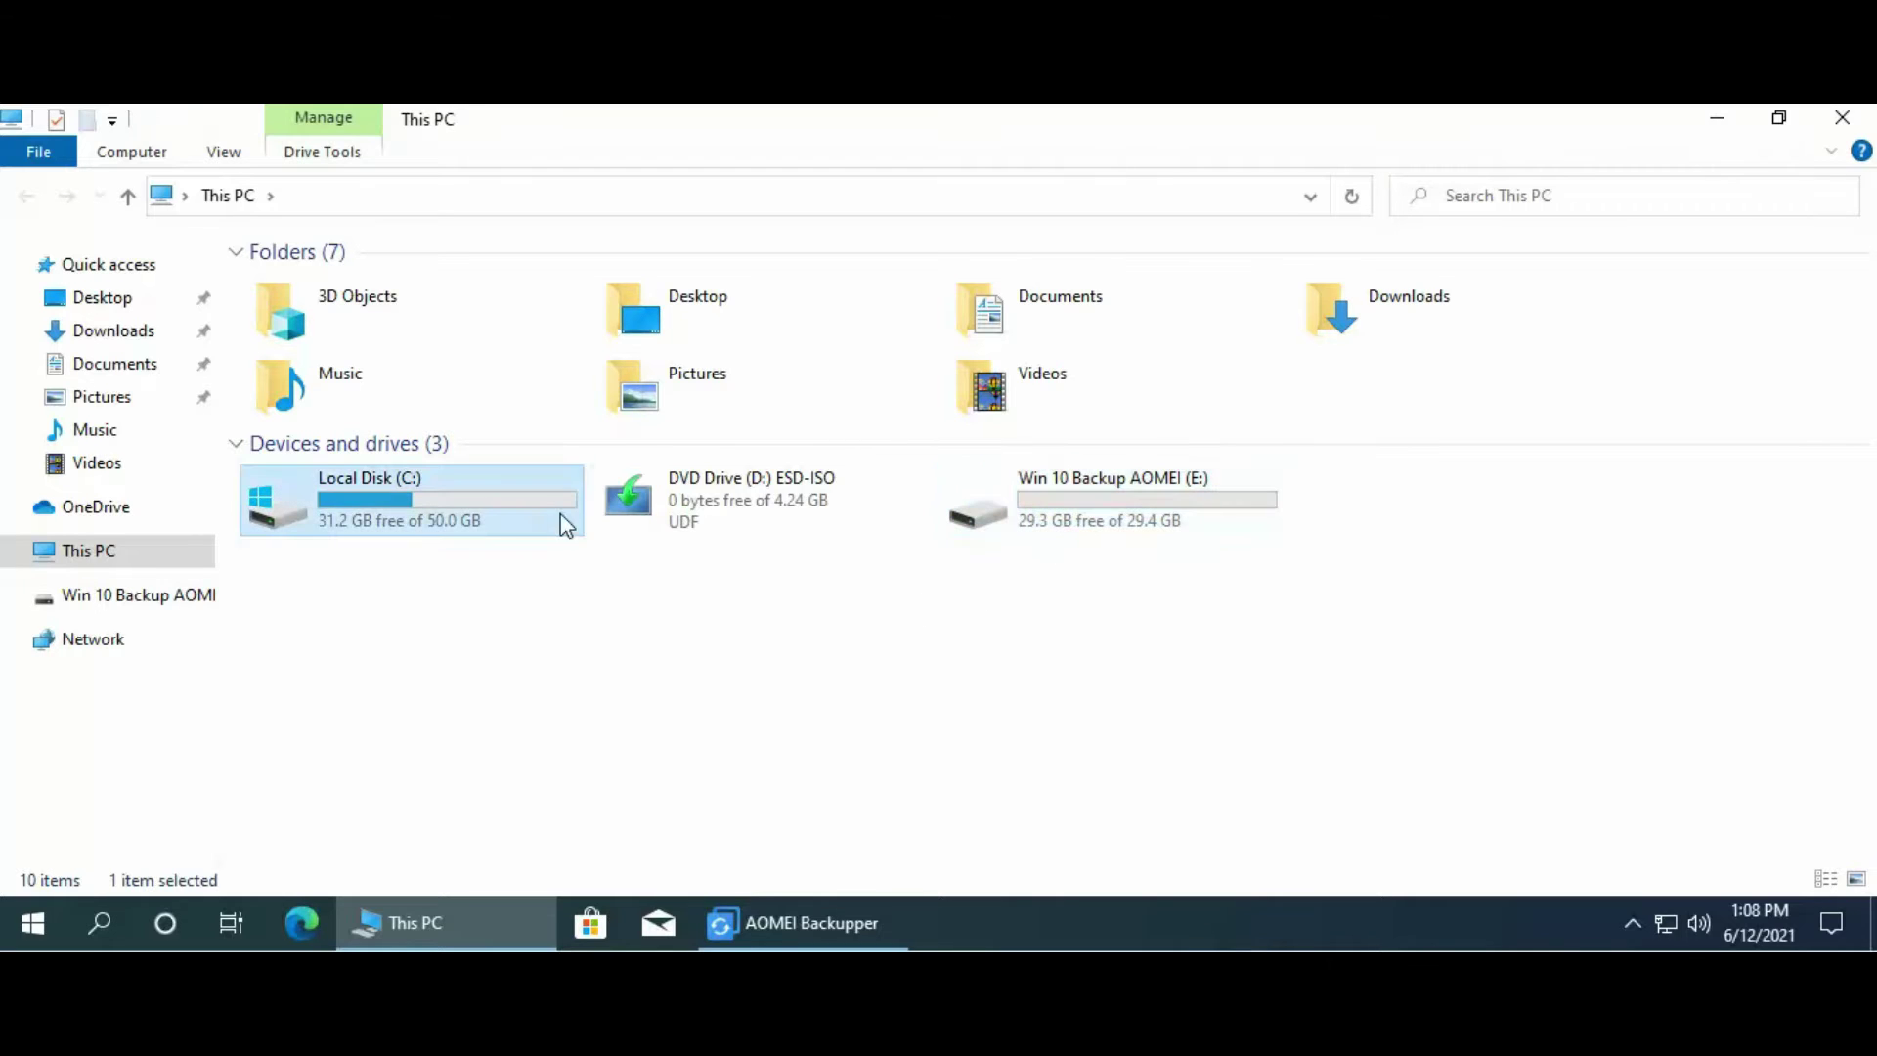
Eject the ESD-ISO disc from DVD drive D: and select the Win 10 Backup AOMEI (E:) drive
{"action": "double_click", "coordinate": [714, 508]}
{"action": "right_click", "coordinate": [713, 508]}
{"action": "left_click", "coordinate": [840, 372]}
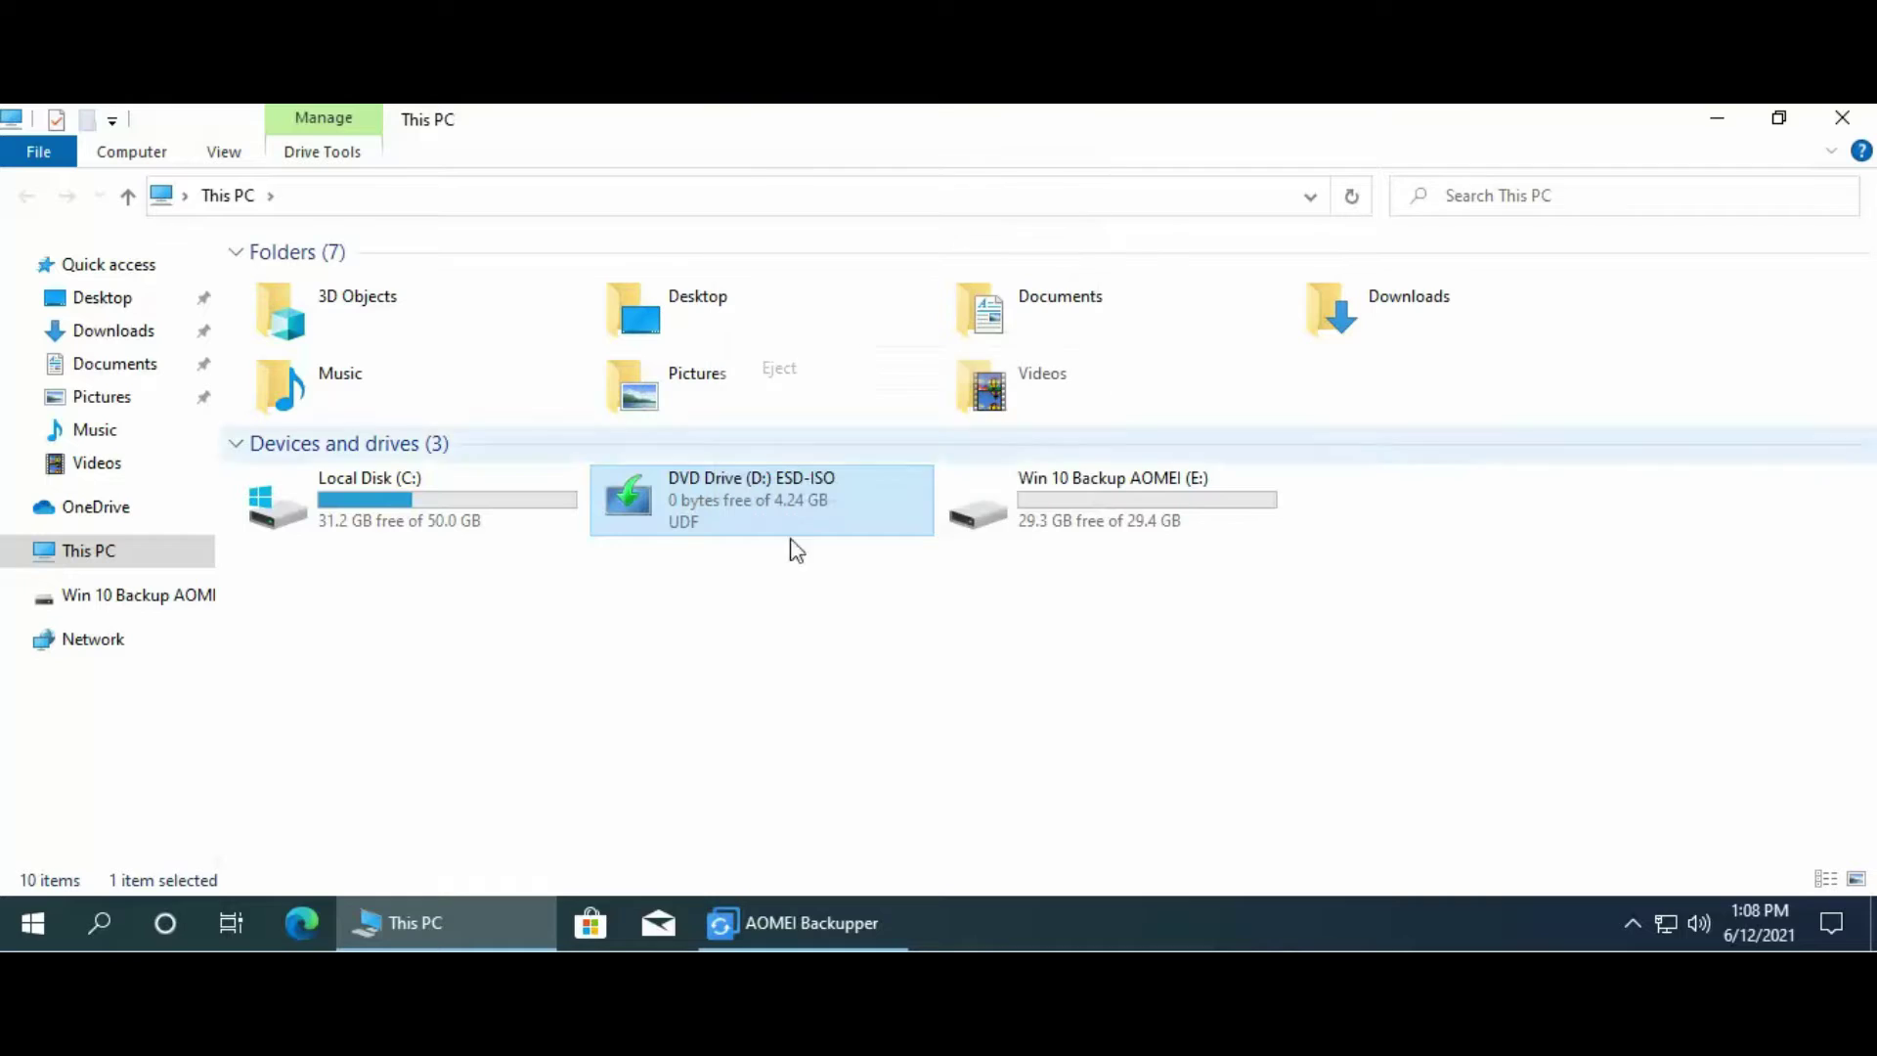
{"action": "left_click", "coordinate": [1124, 527]}
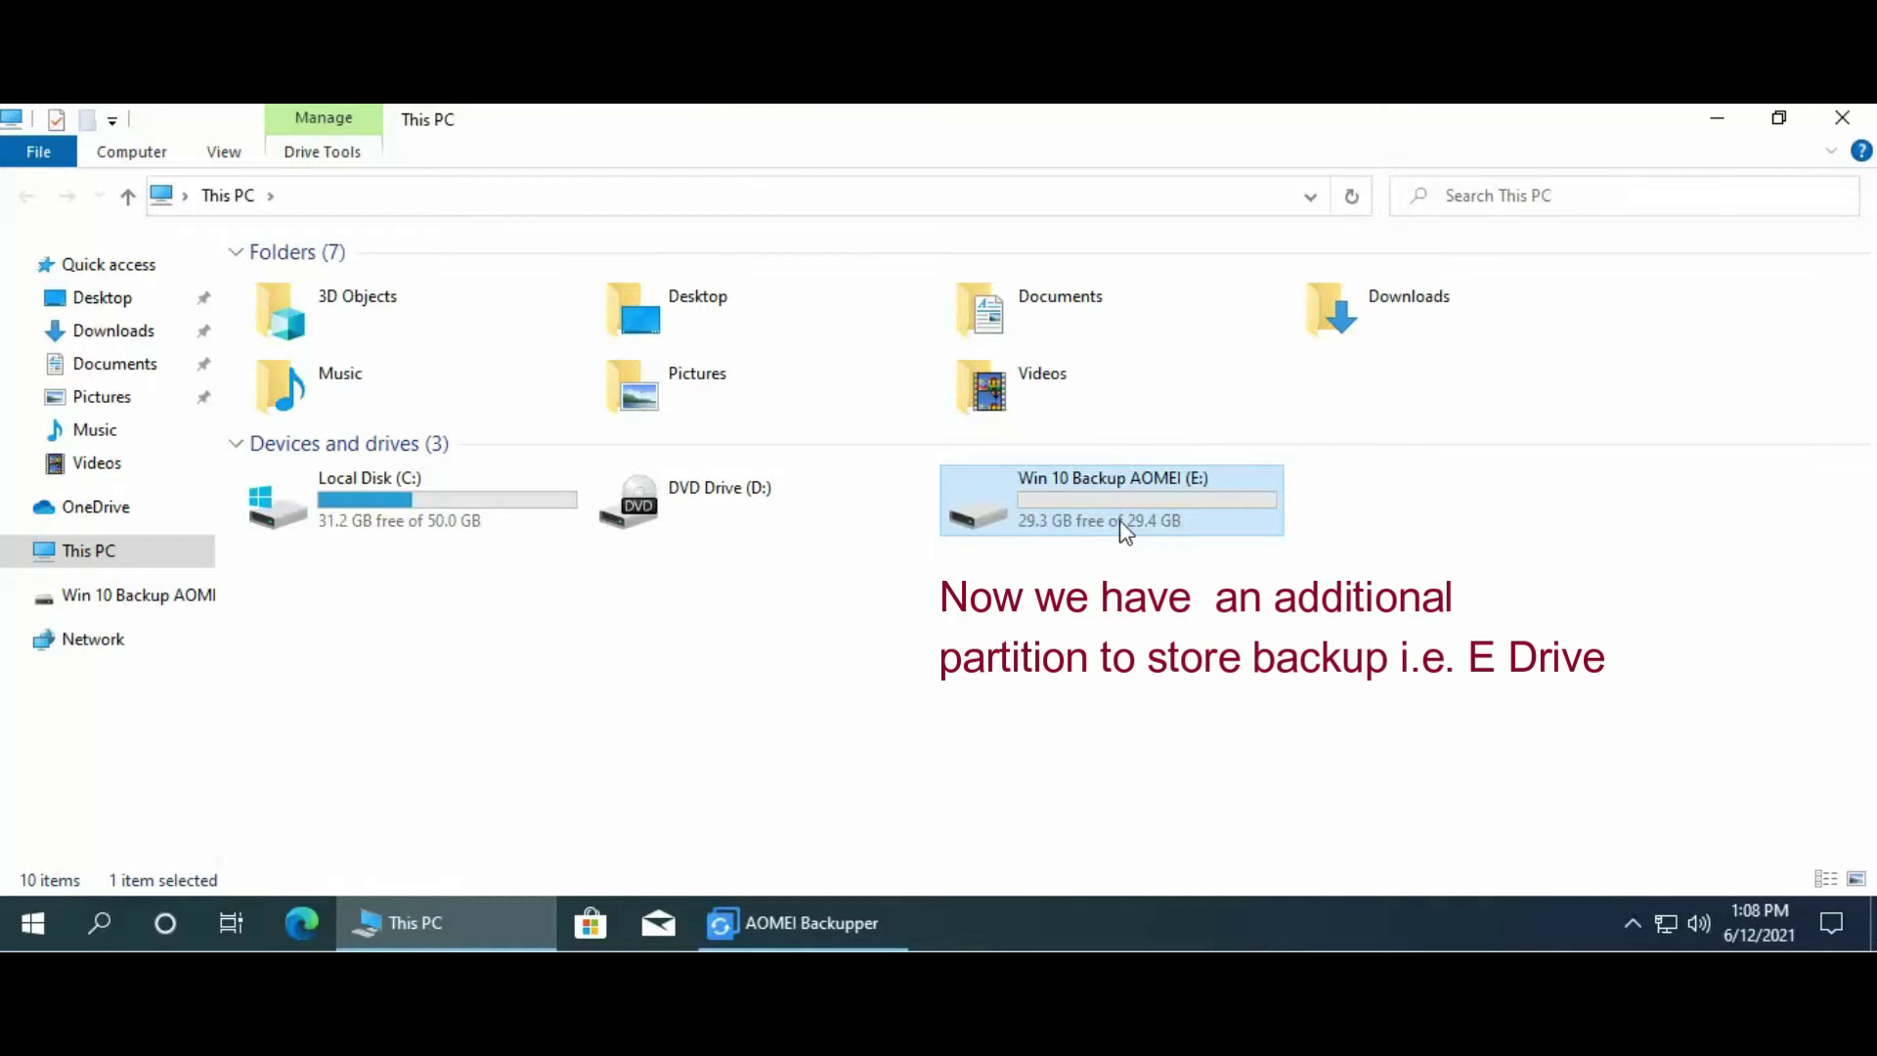
Close the This PC window and the AOMEI Backupper window that is still running
{"action": "left_click", "coordinate": [455, 518]}
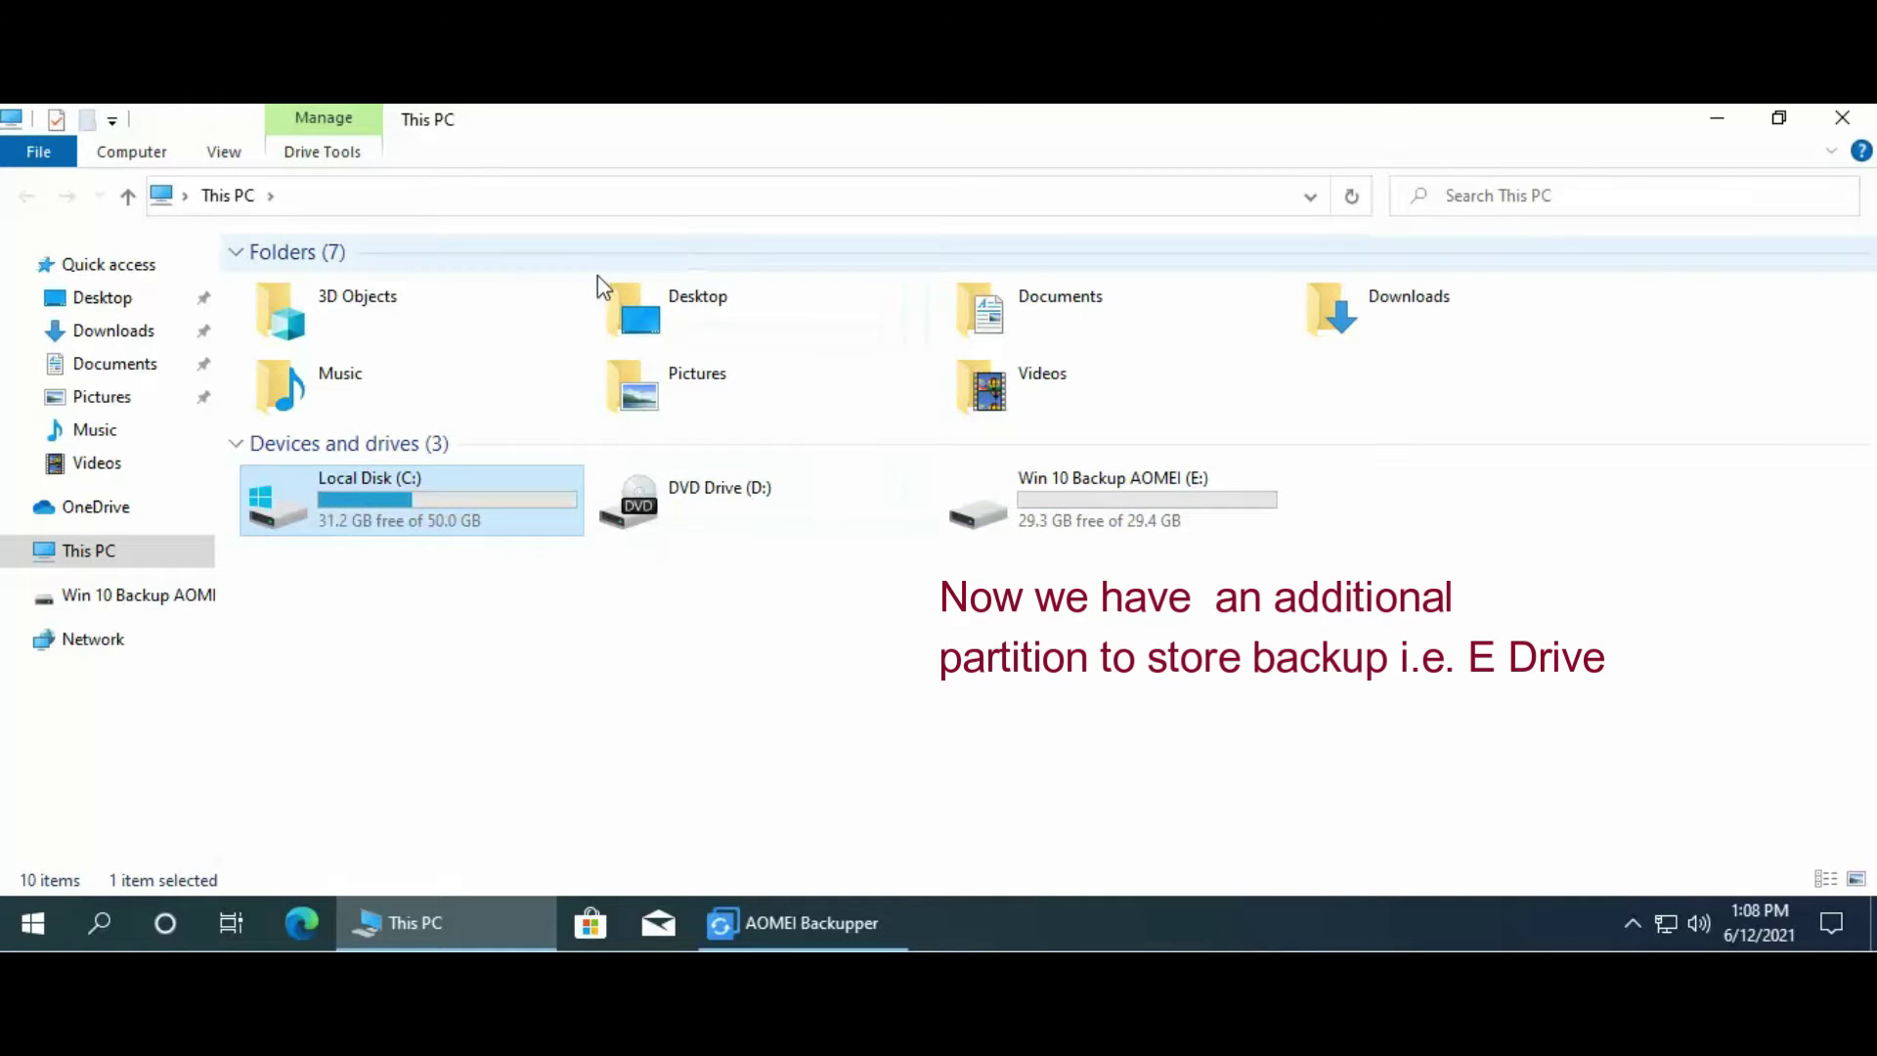
{"action": "left_click", "coordinate": [1843, 117]}
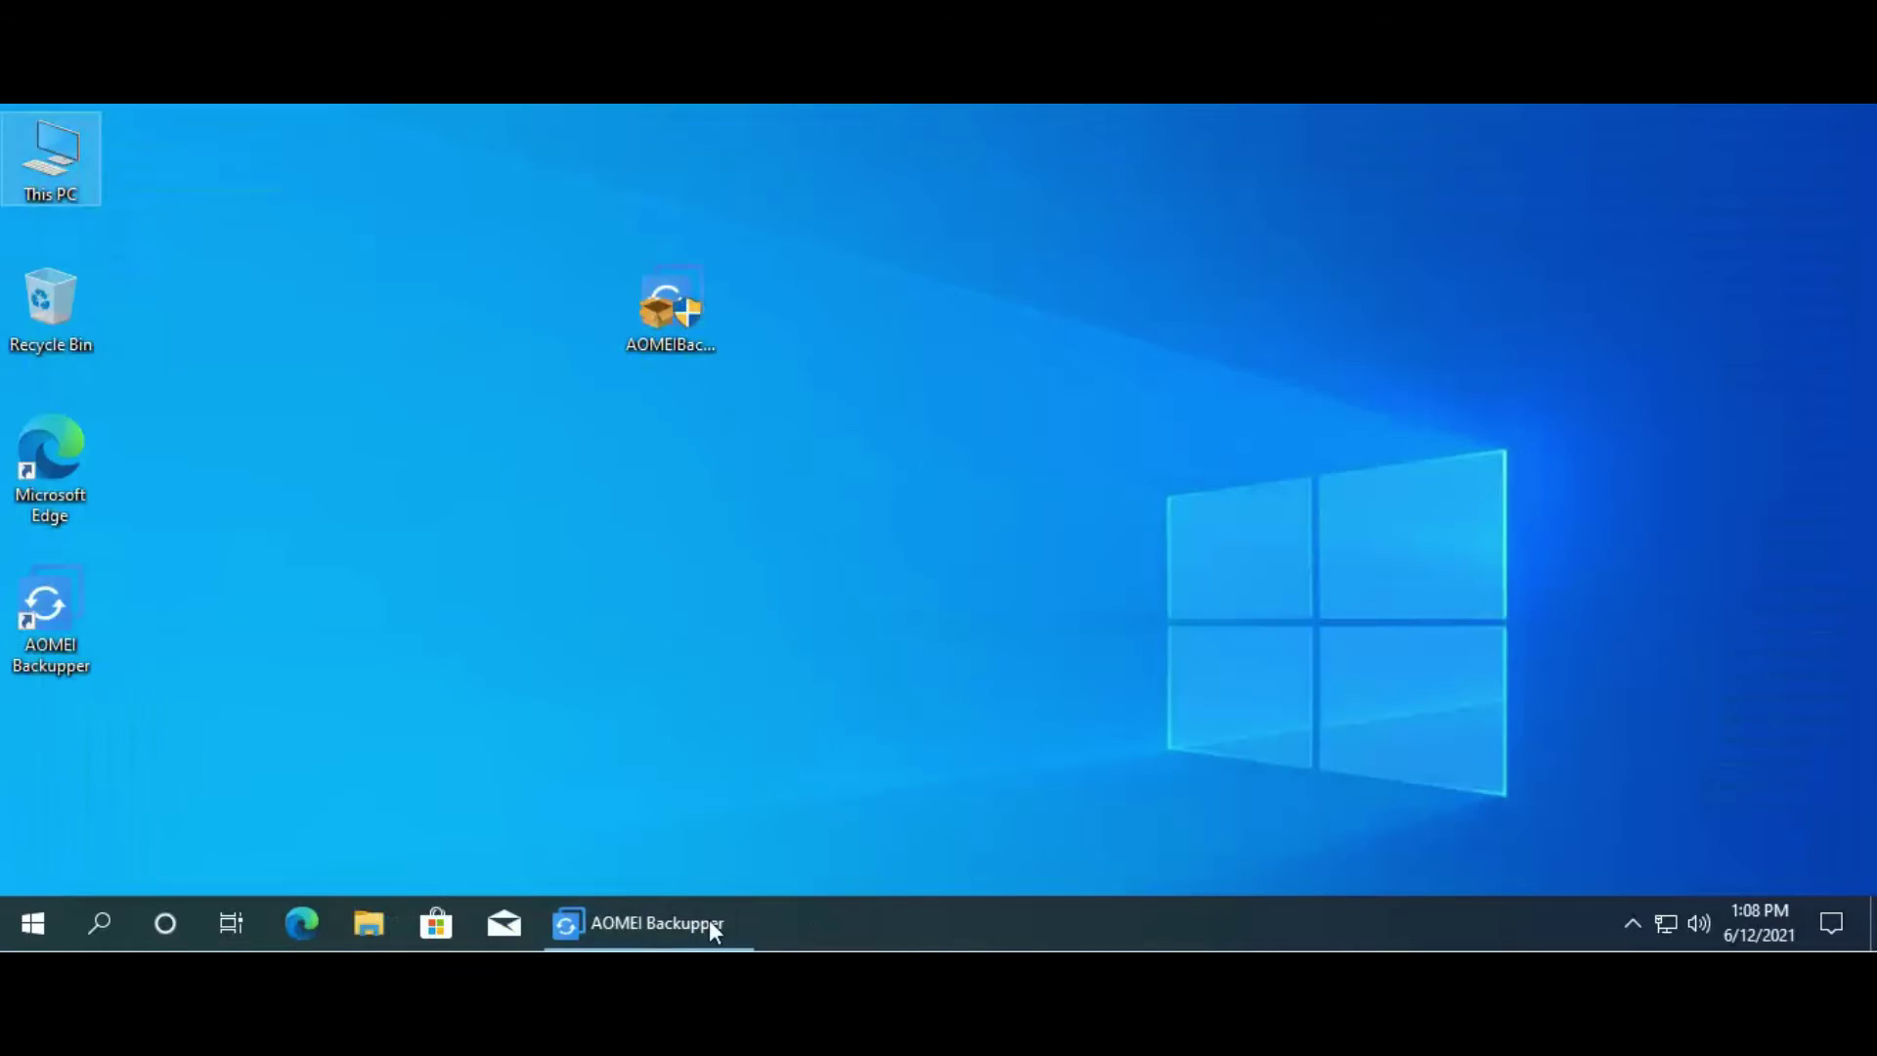
{"action": "left_click", "coordinate": [669, 934]}
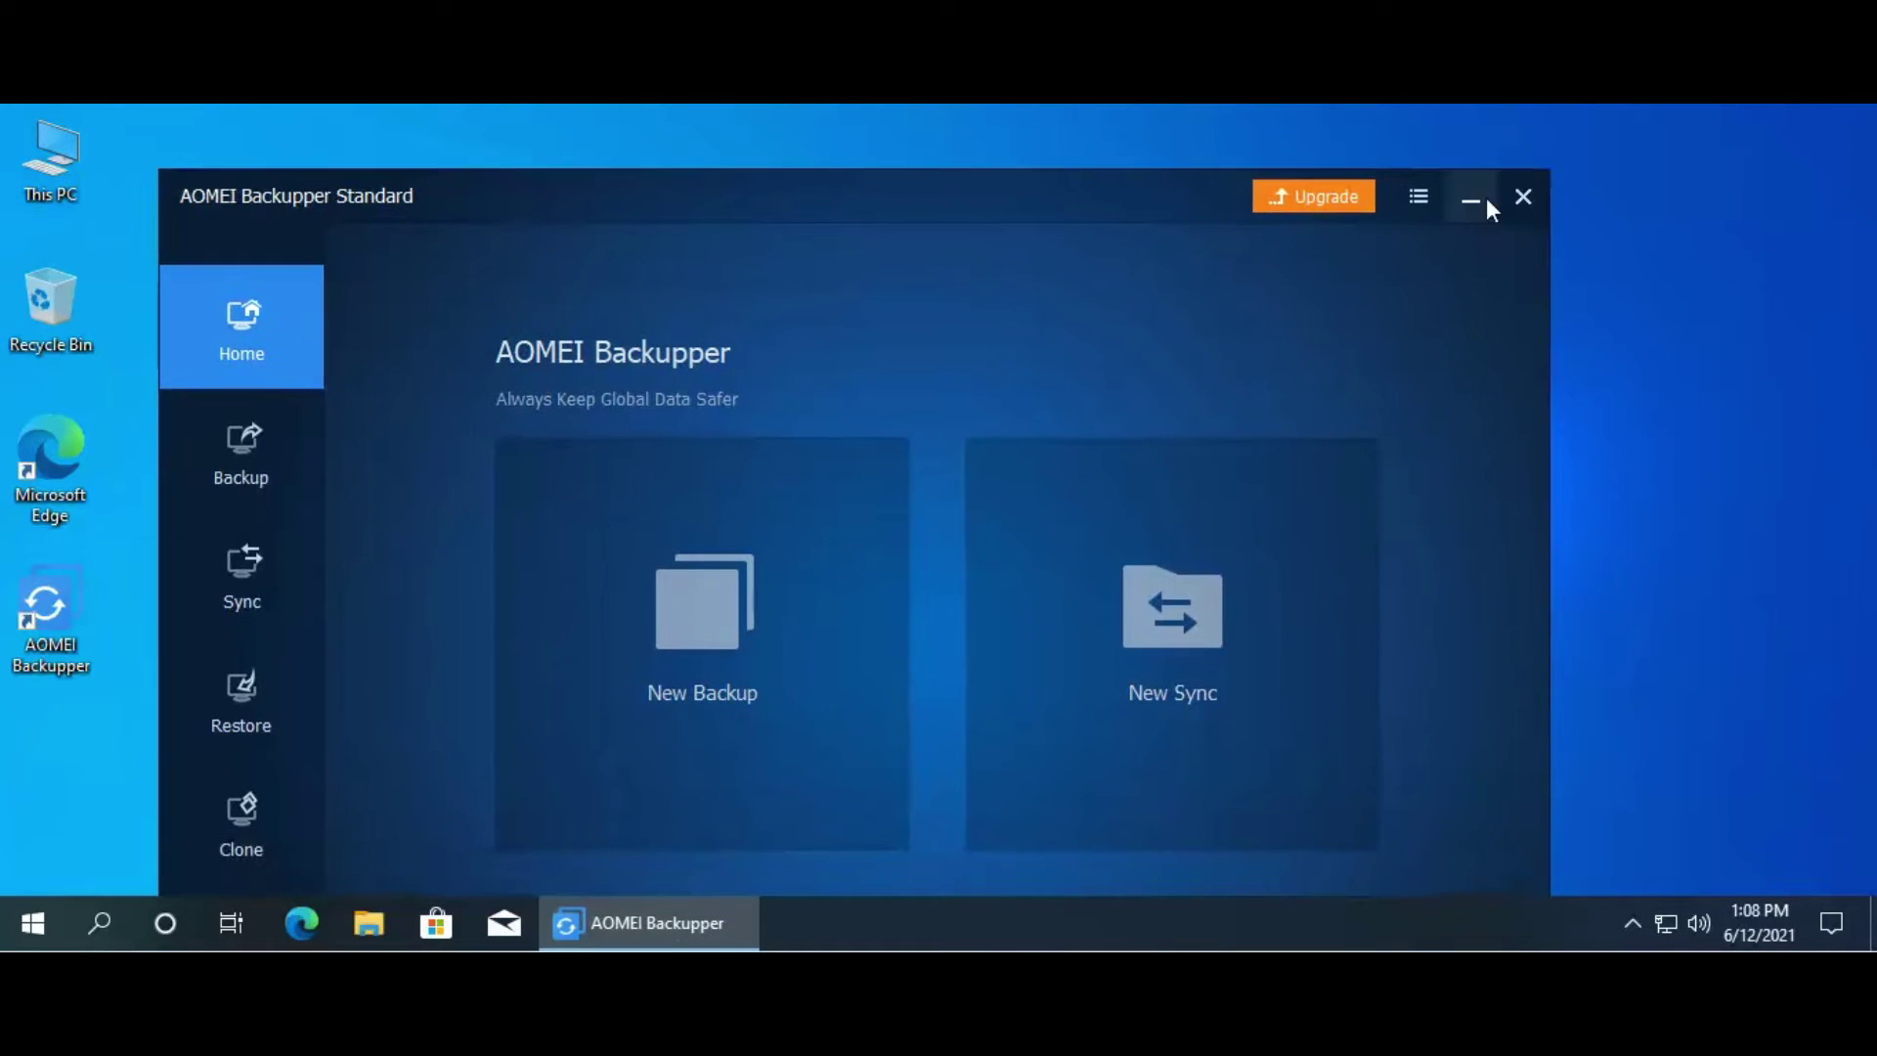
{"action": "left_click", "coordinate": [1521, 193]}
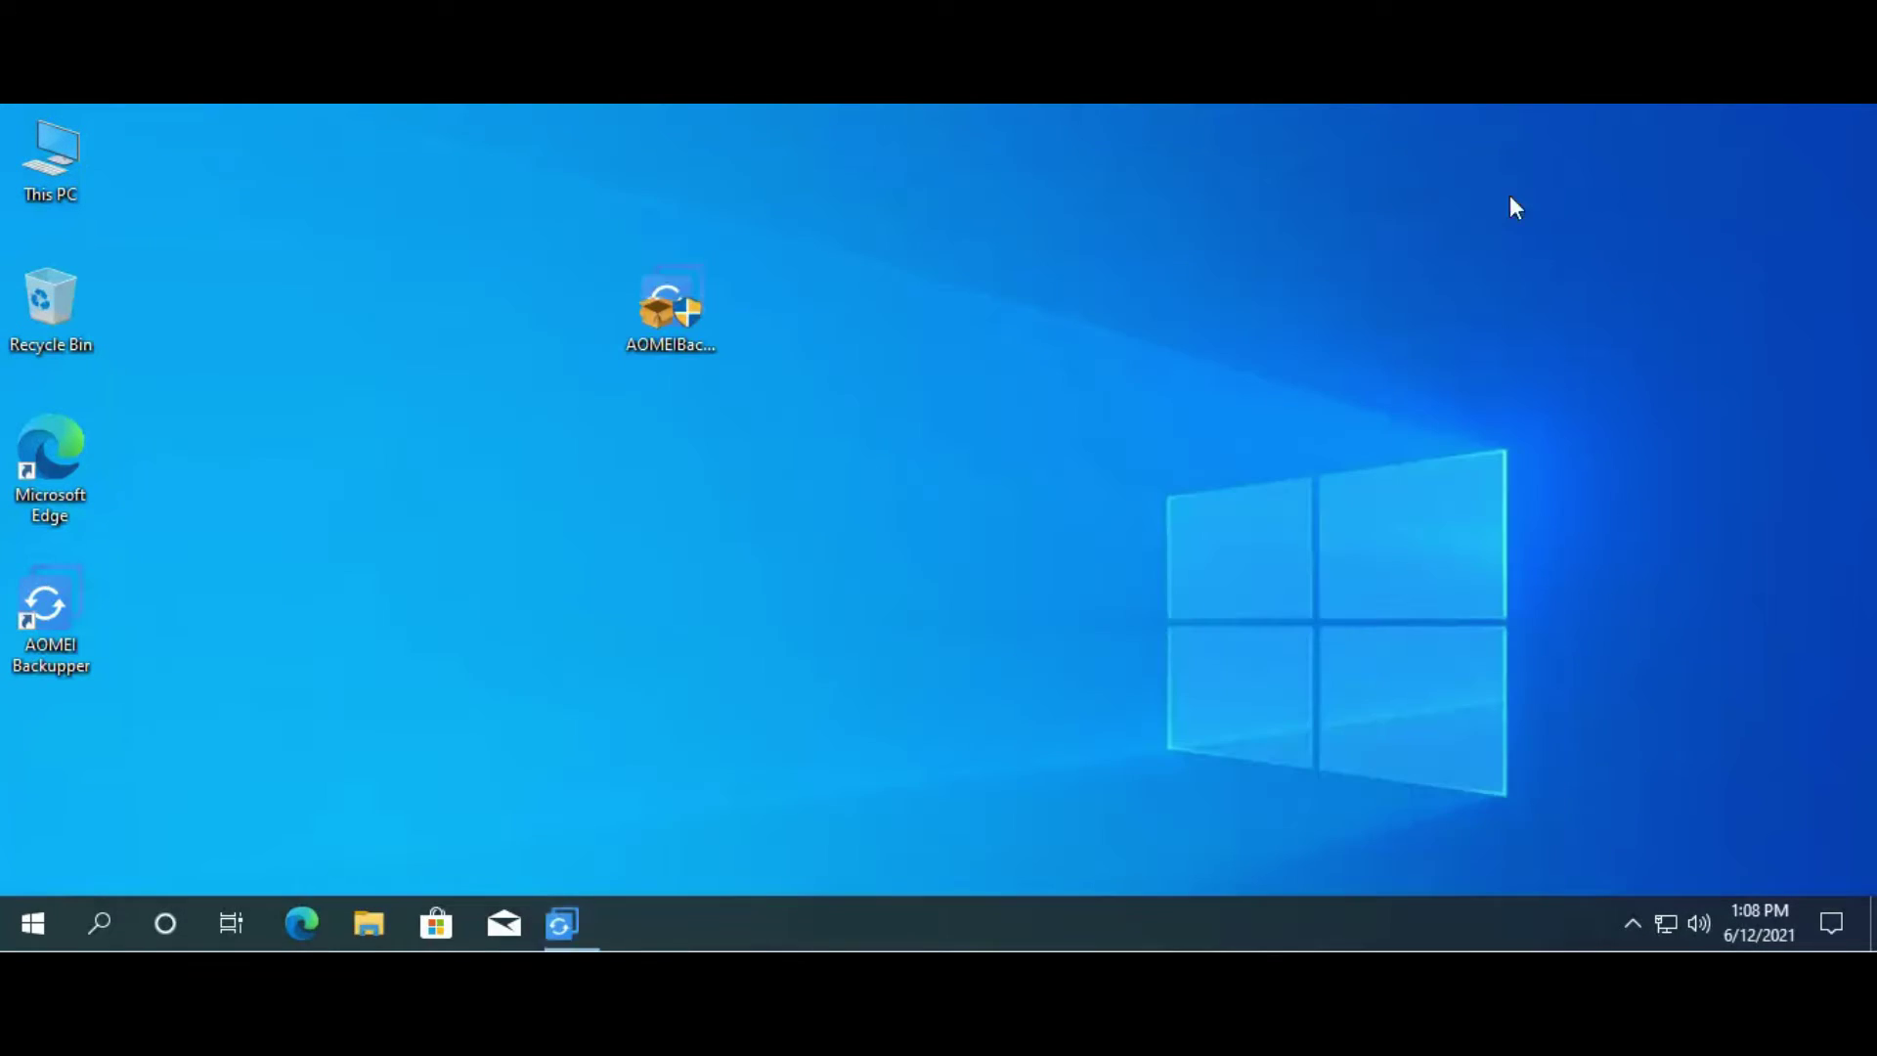
Start AOMEI Backupper, allow it to make changes to the device, and create a new System Backup task
{"action": "left_click", "coordinate": [14, 929]}
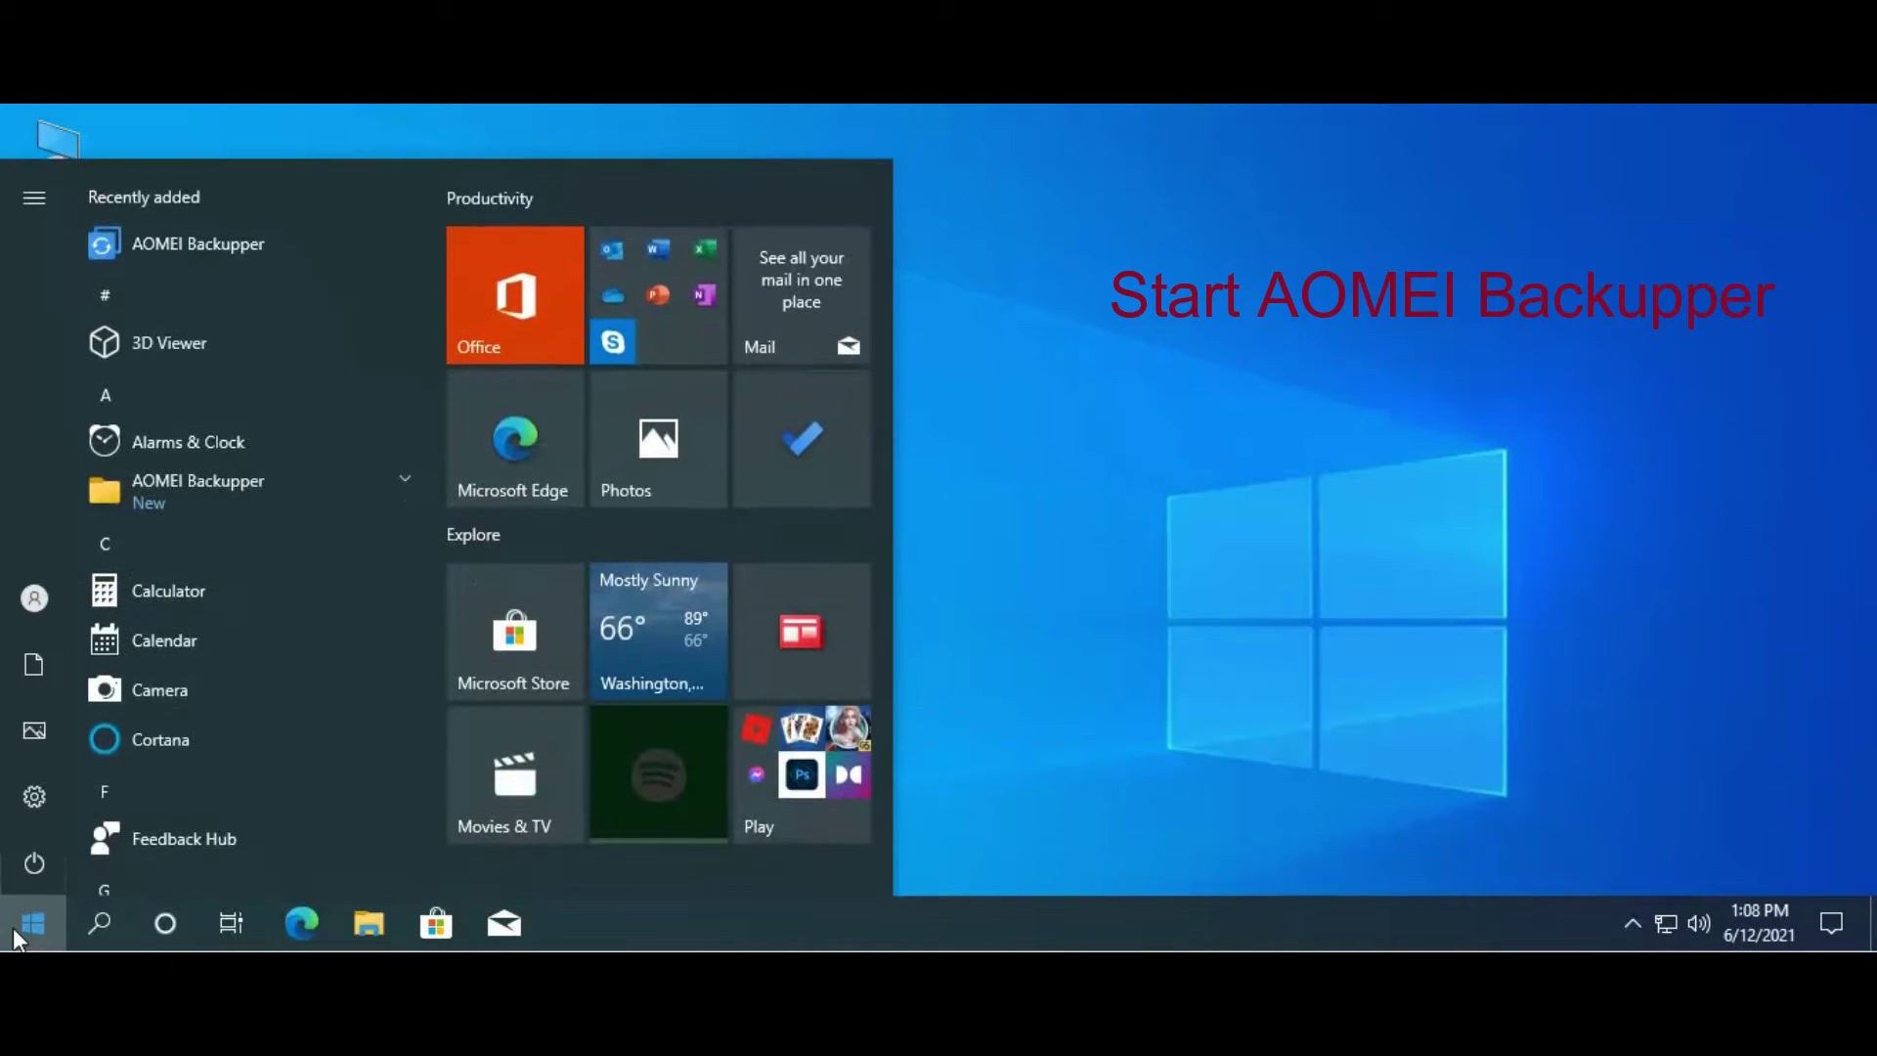
{"action": "left_click", "coordinate": [244, 239]}
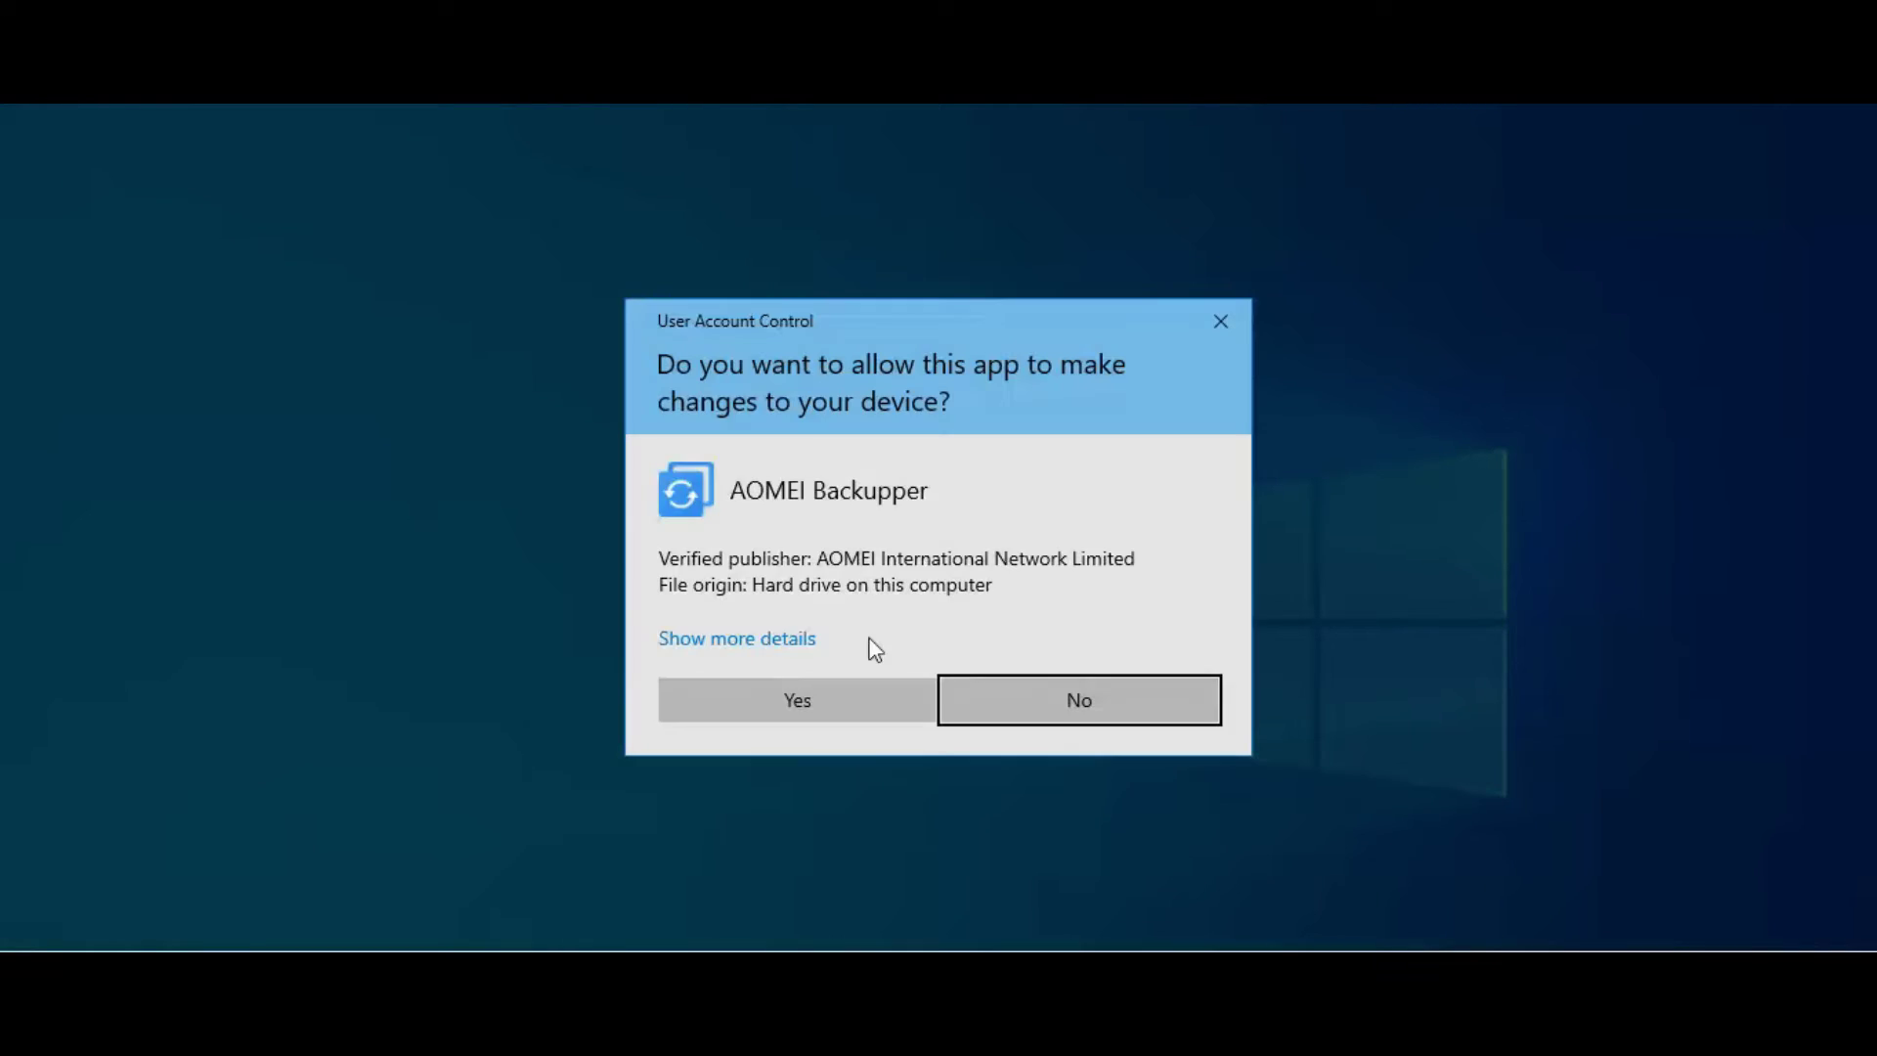
{"action": "left_click", "coordinate": [849, 712]}
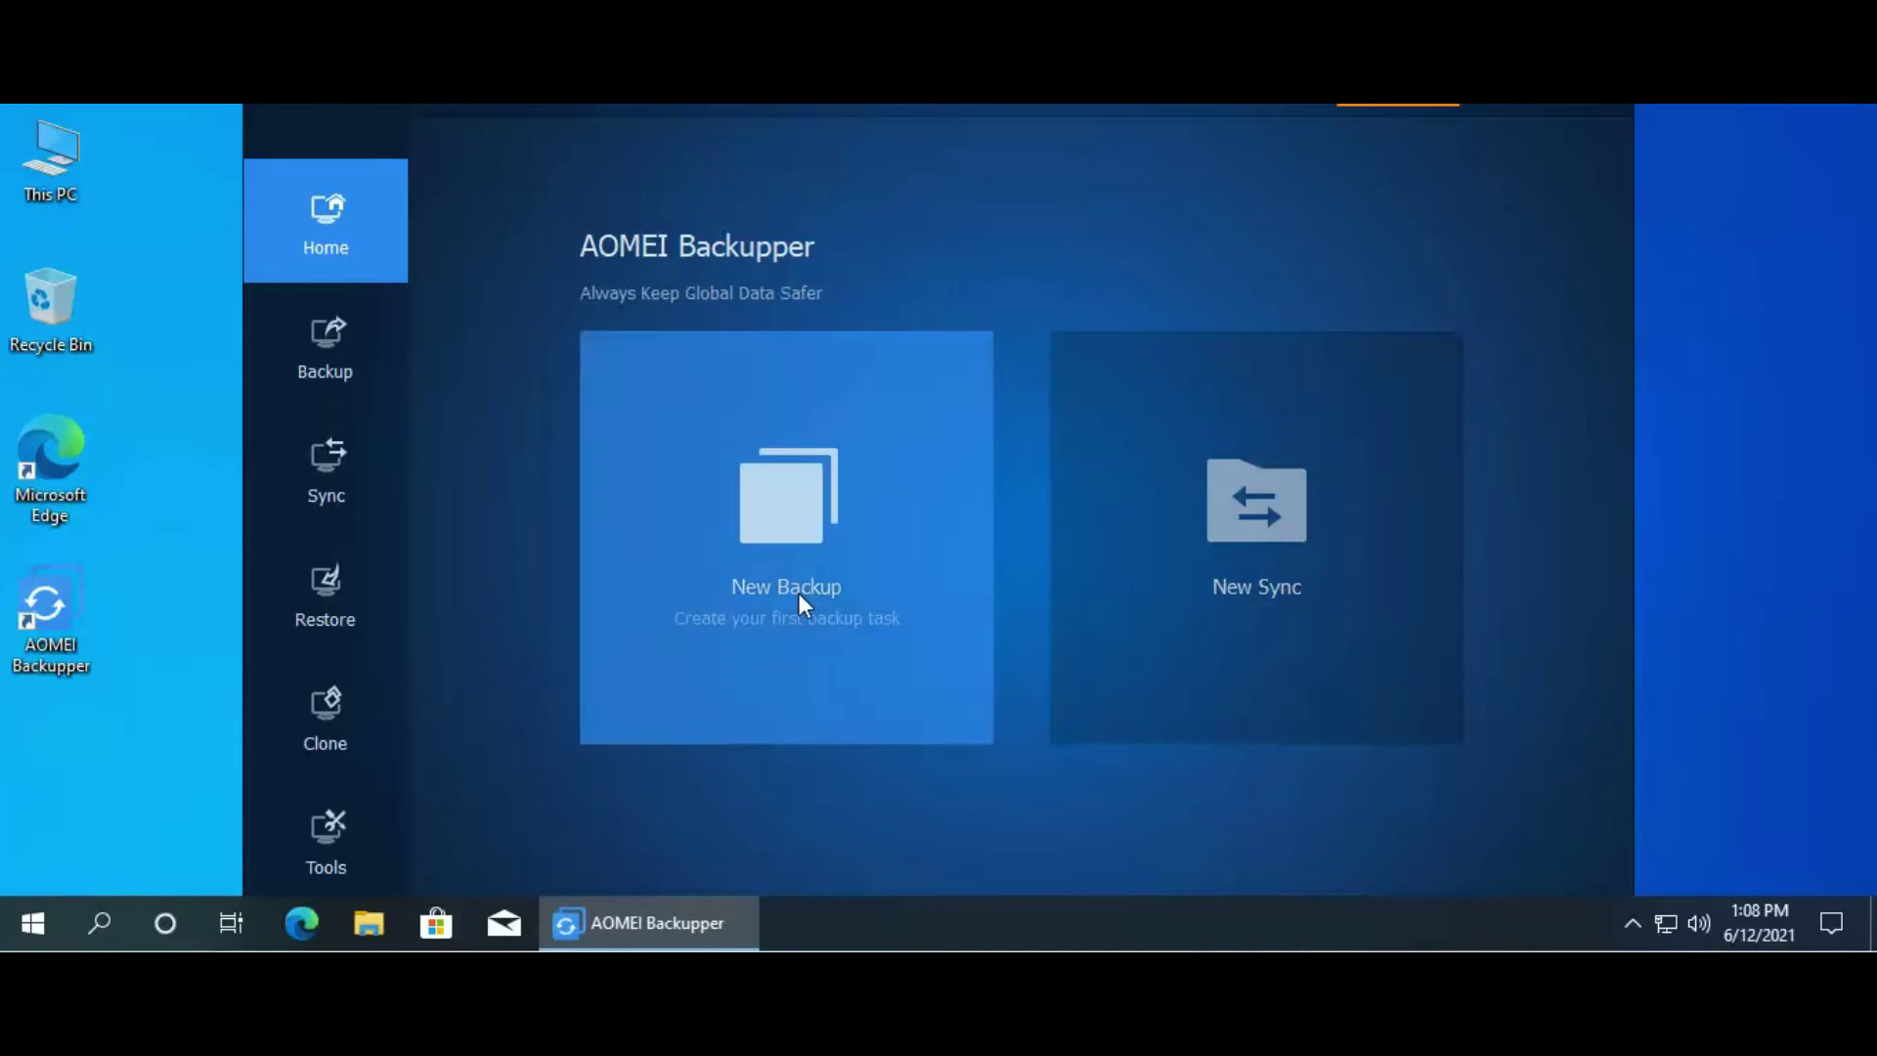
{"action": "left_click", "coordinate": [800, 597]}
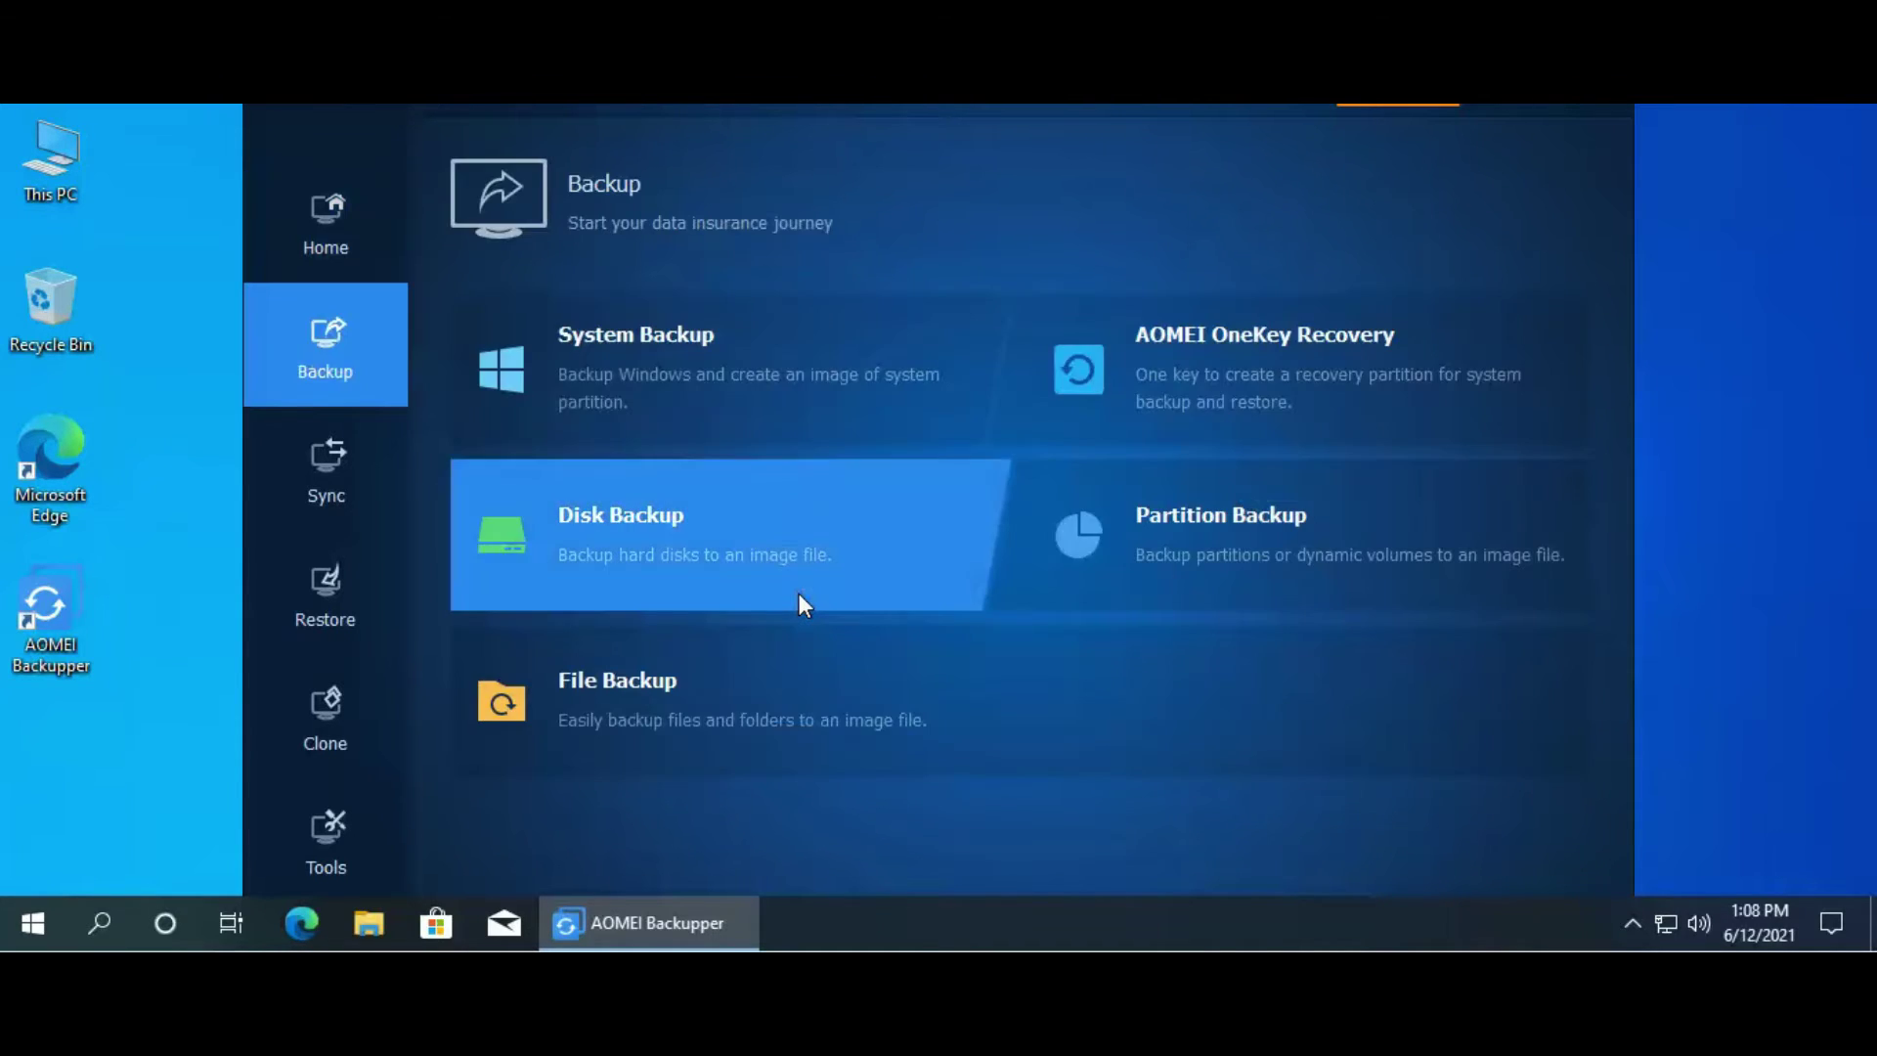
{"action": "left_click", "coordinate": [734, 350]}
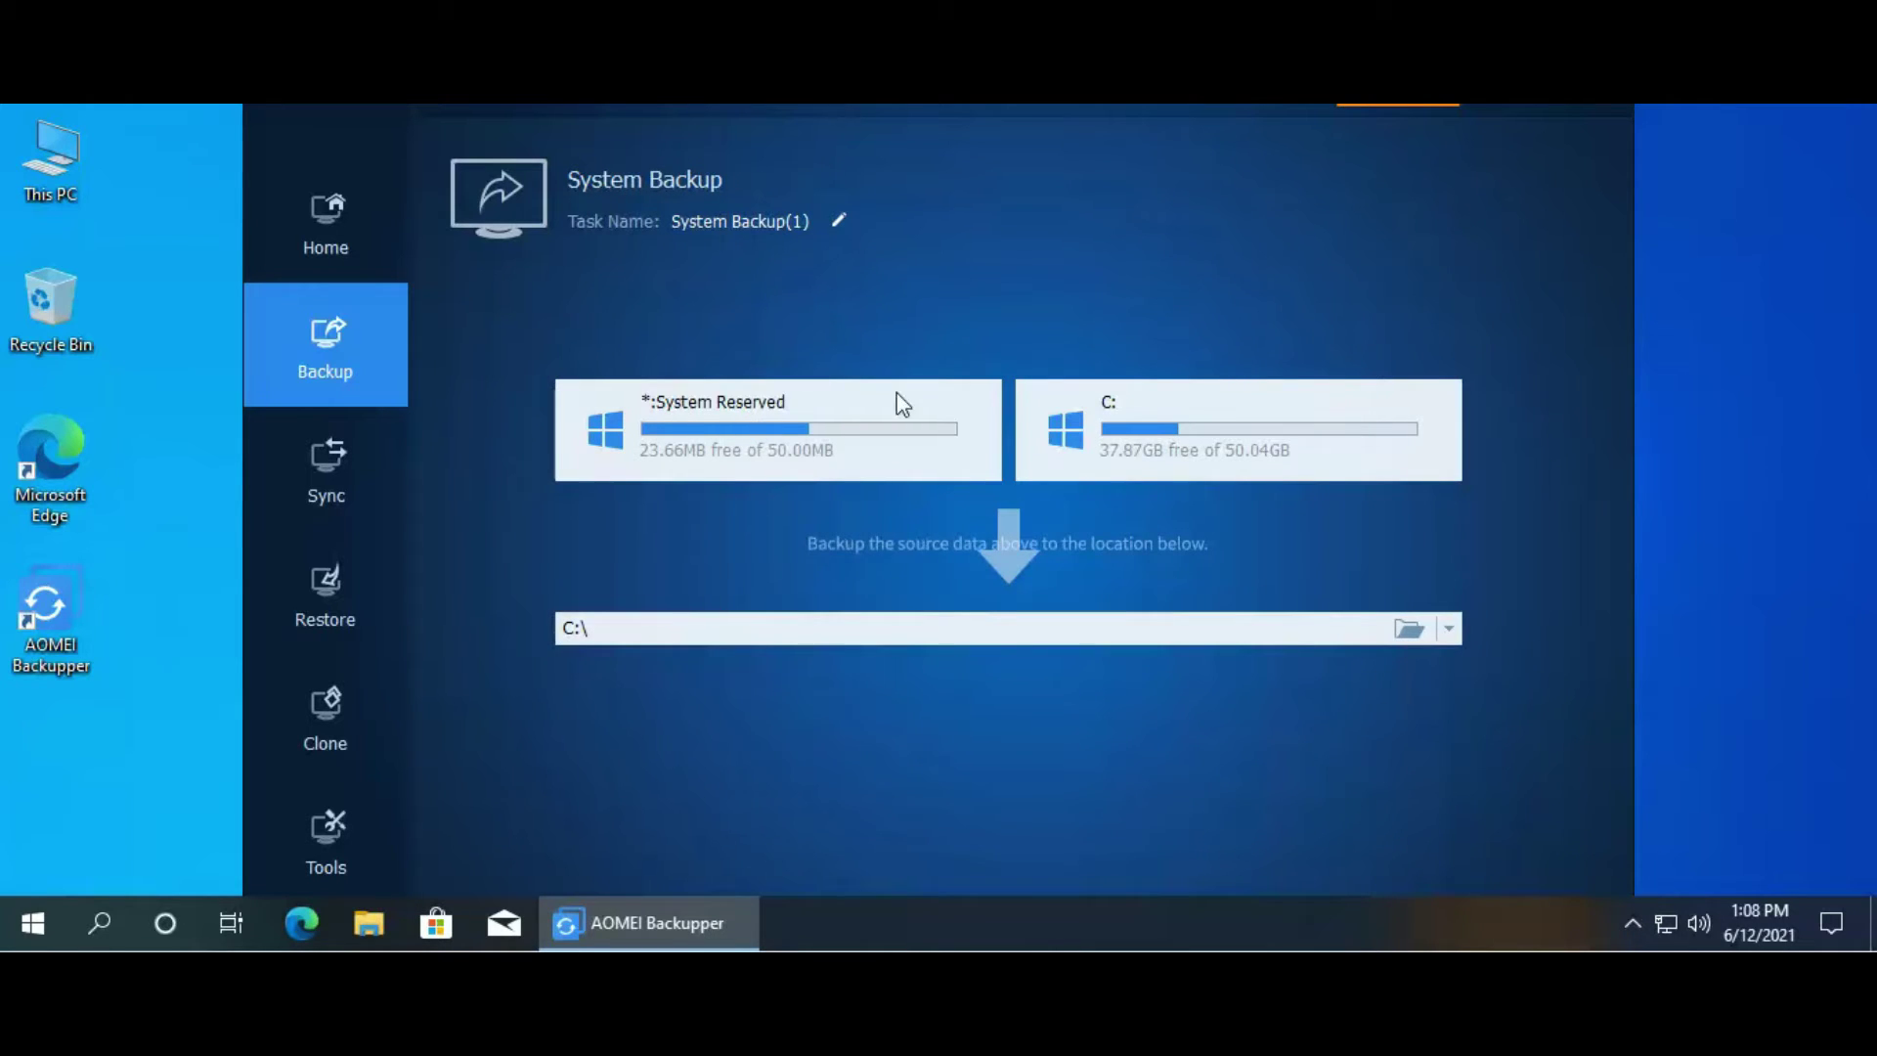
Browse for the backup destination and open the Win 10 Backup AOMEI (E:) drive
{"action": "left_click", "coordinate": [1407, 629]}
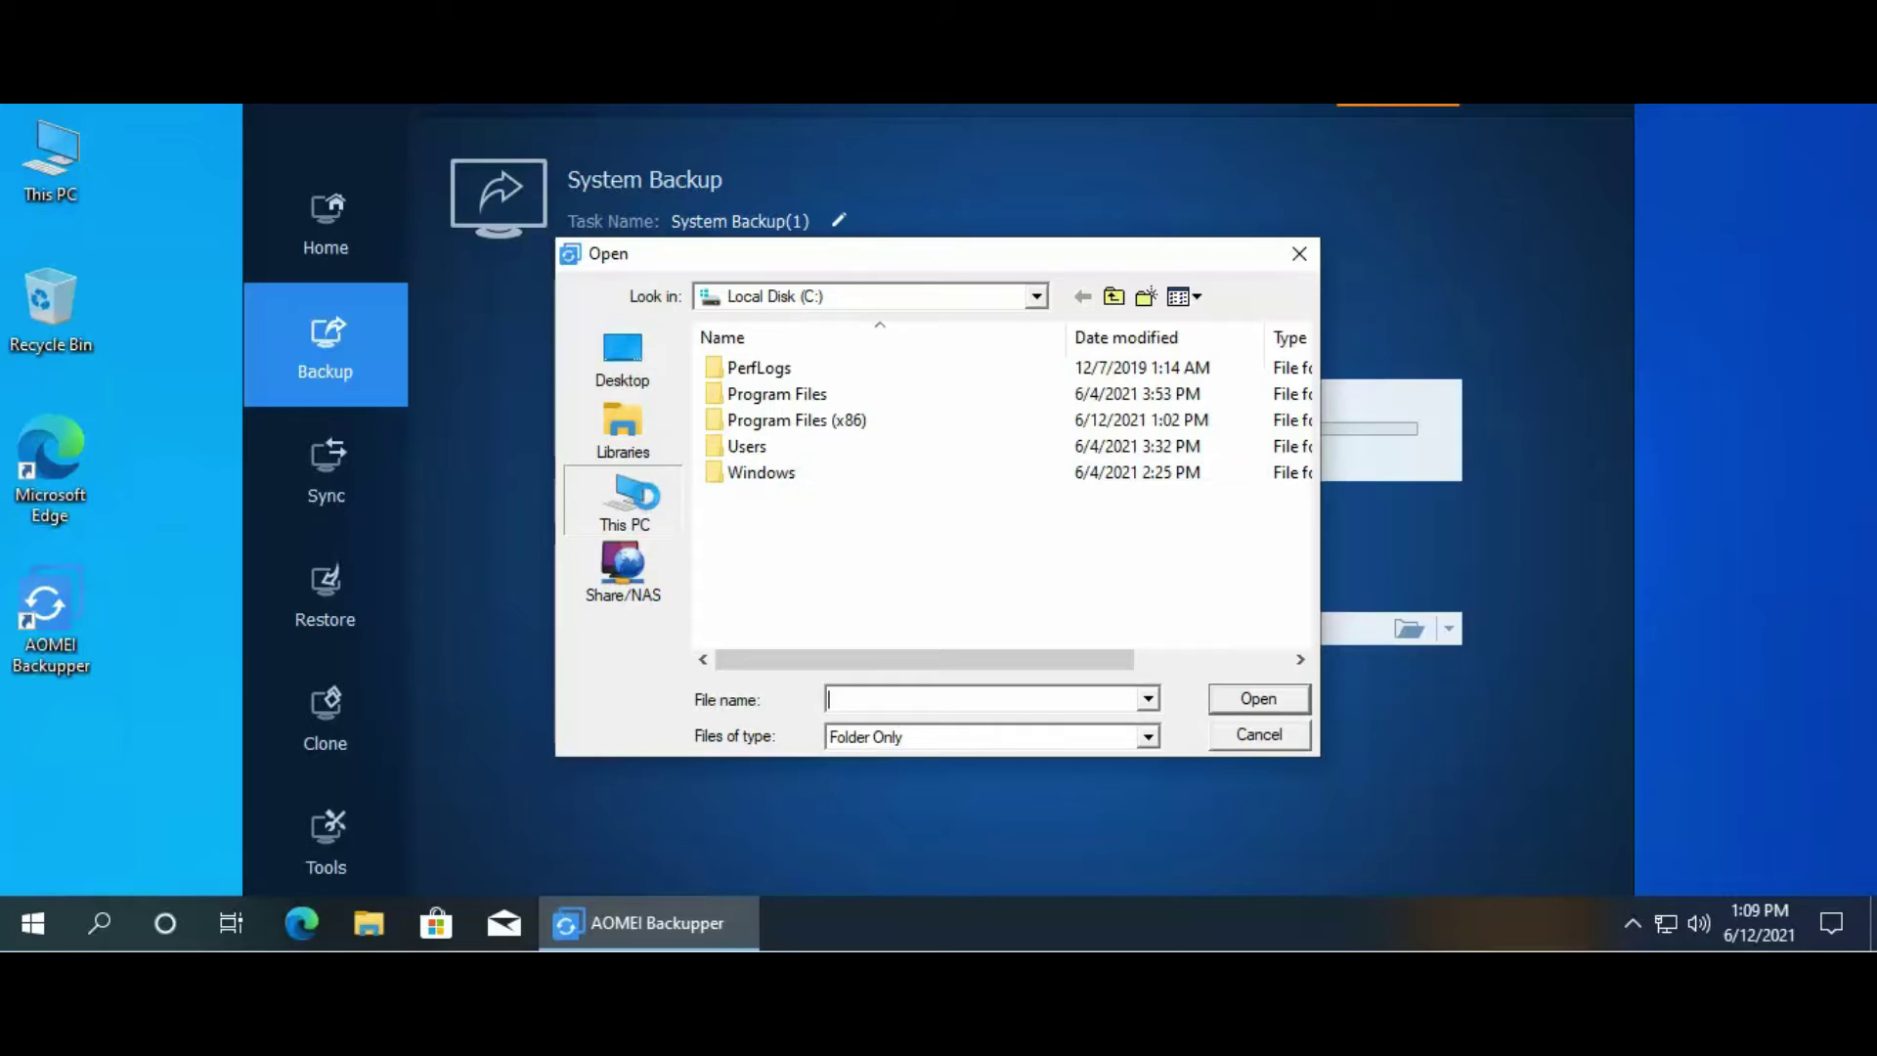
{"action": "left_click", "coordinate": [626, 501]}
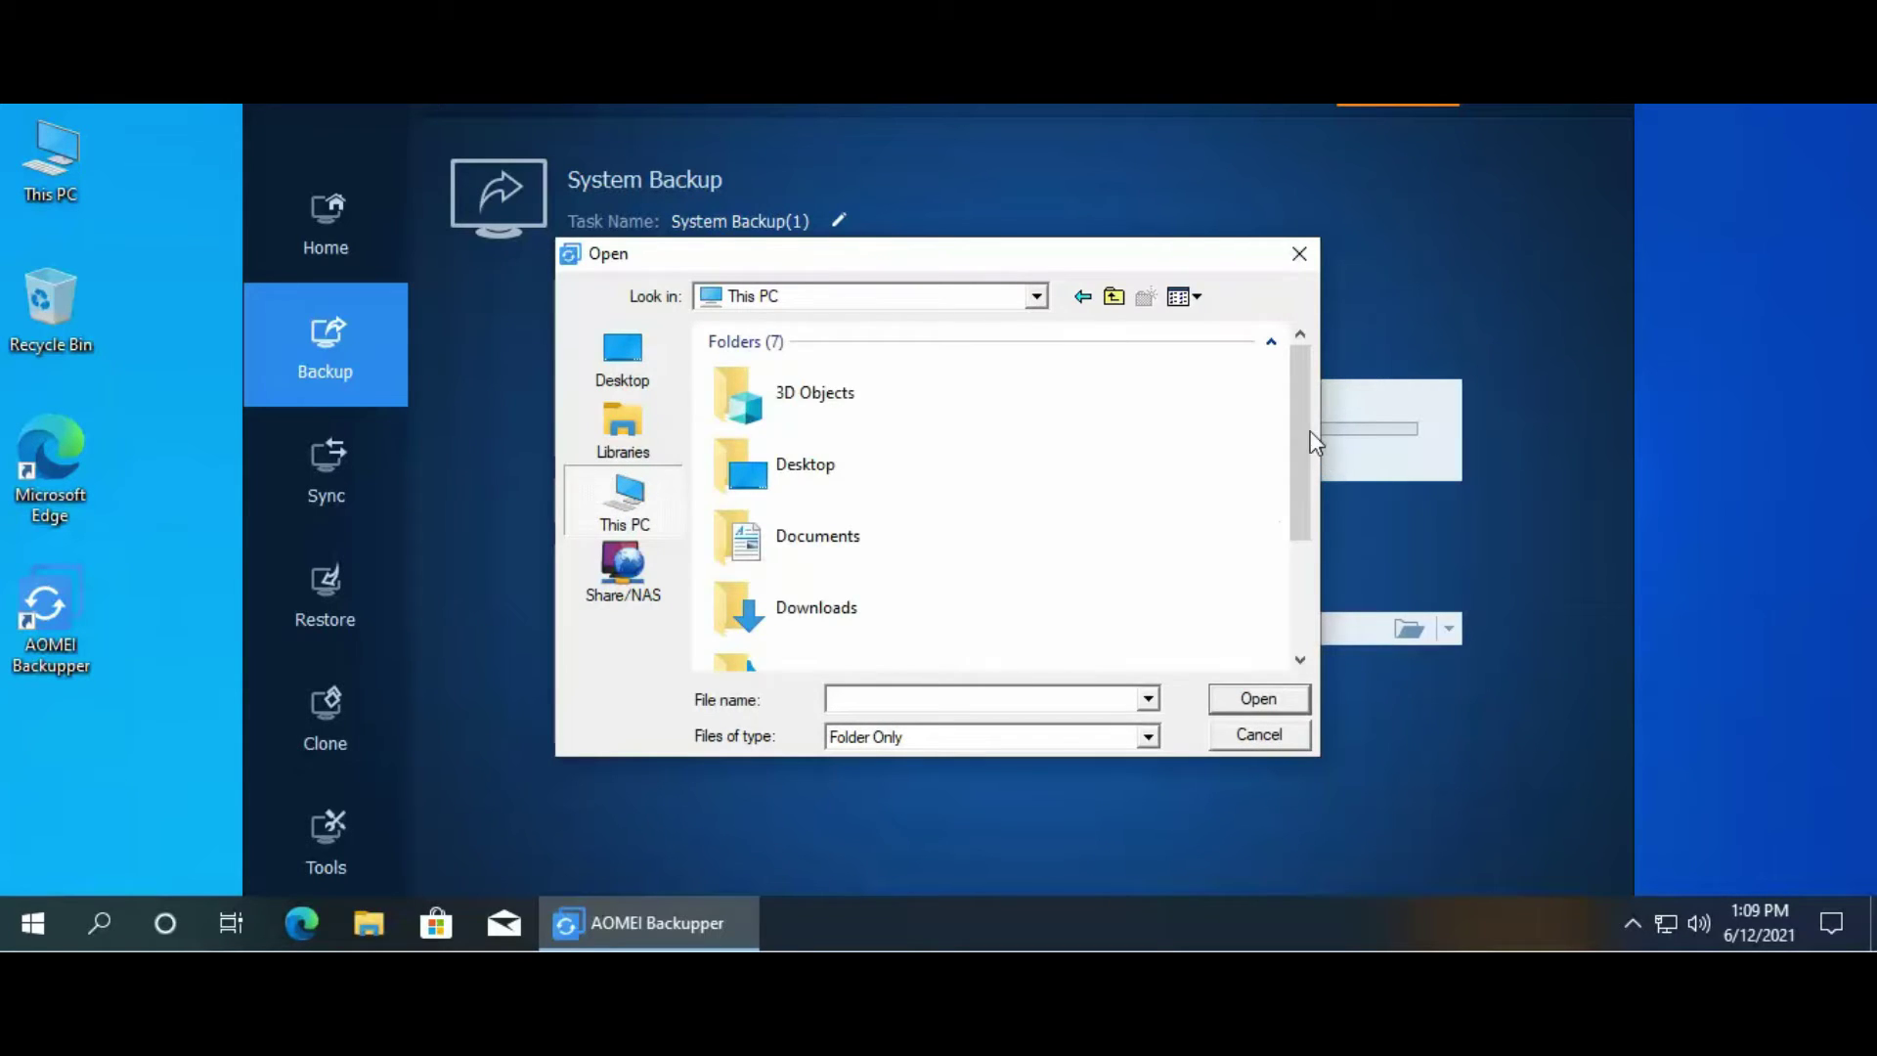
{"action": "scroll", "coordinate": [1269, 633], "scroll_direction": "down", "scroll_amount": 3}
{"action": "left_click", "coordinate": [984, 640]}
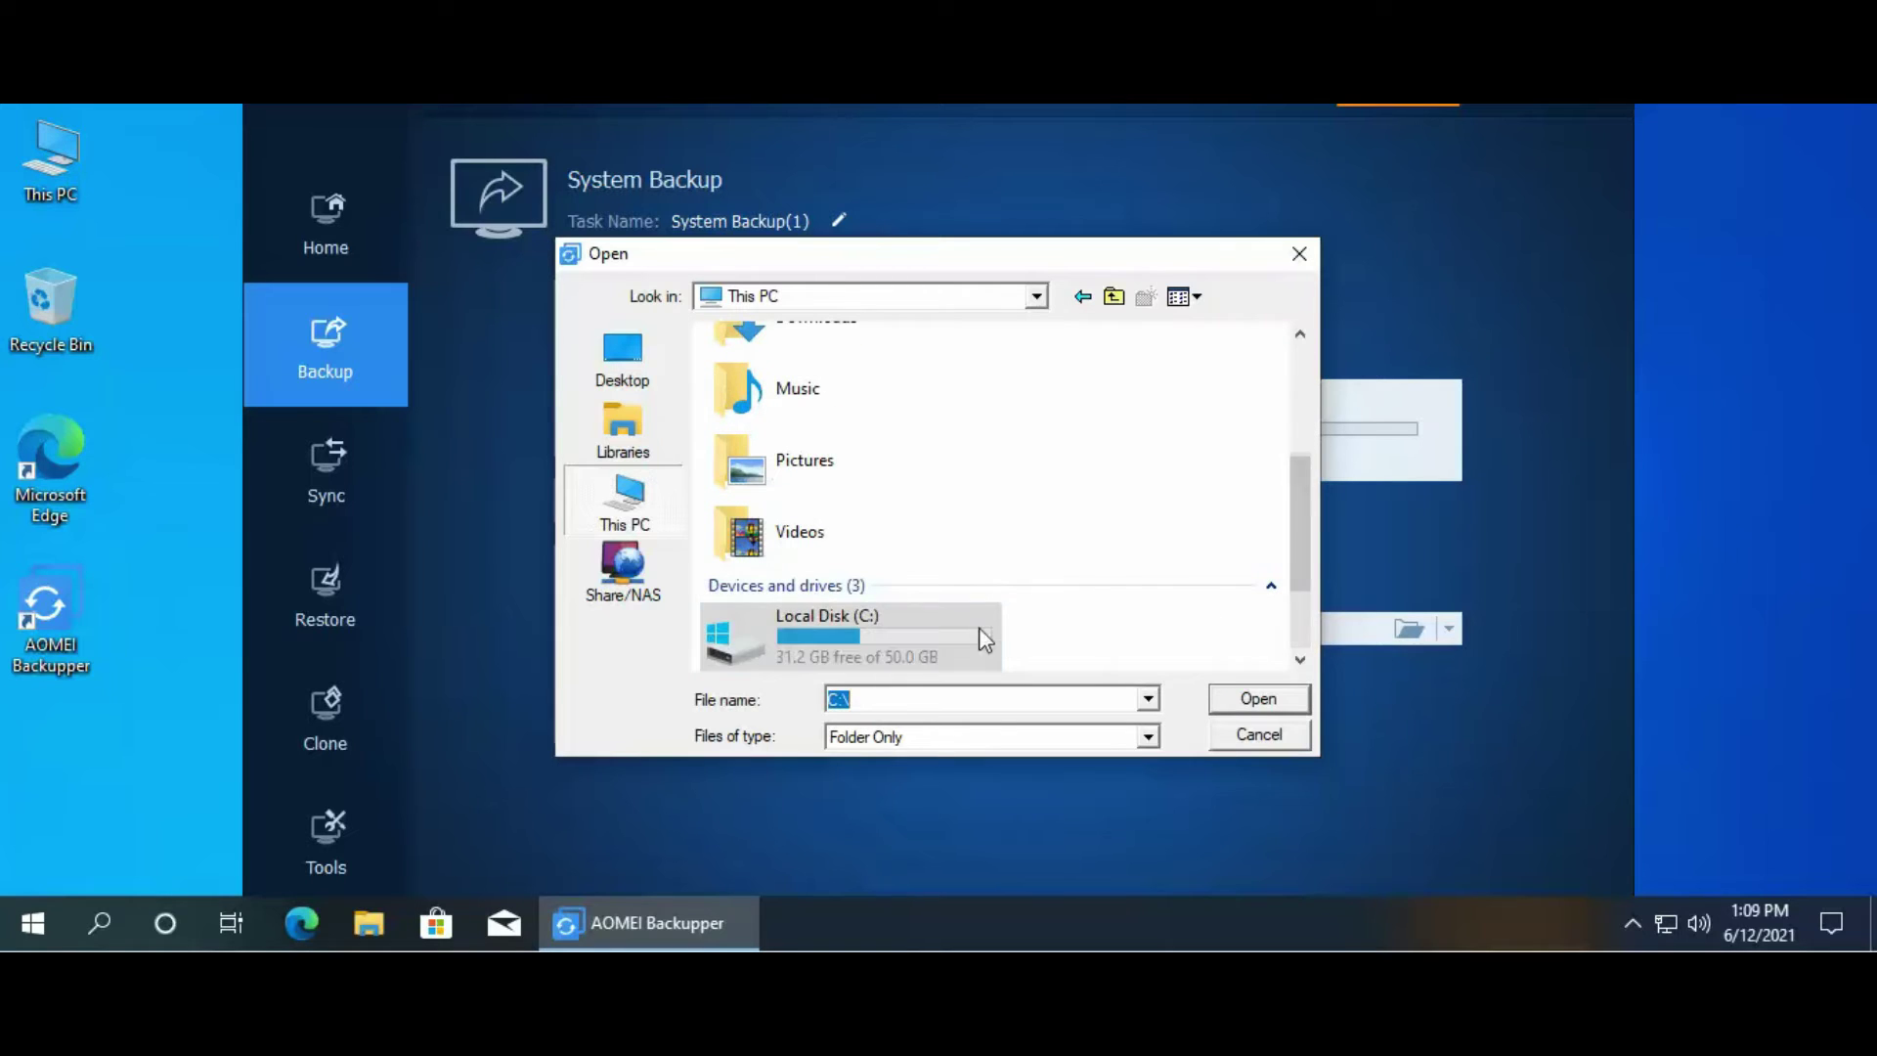
{"action": "scroll", "coordinate": [1306, 555], "scroll_direction": "down", "scroll_amount": 2}
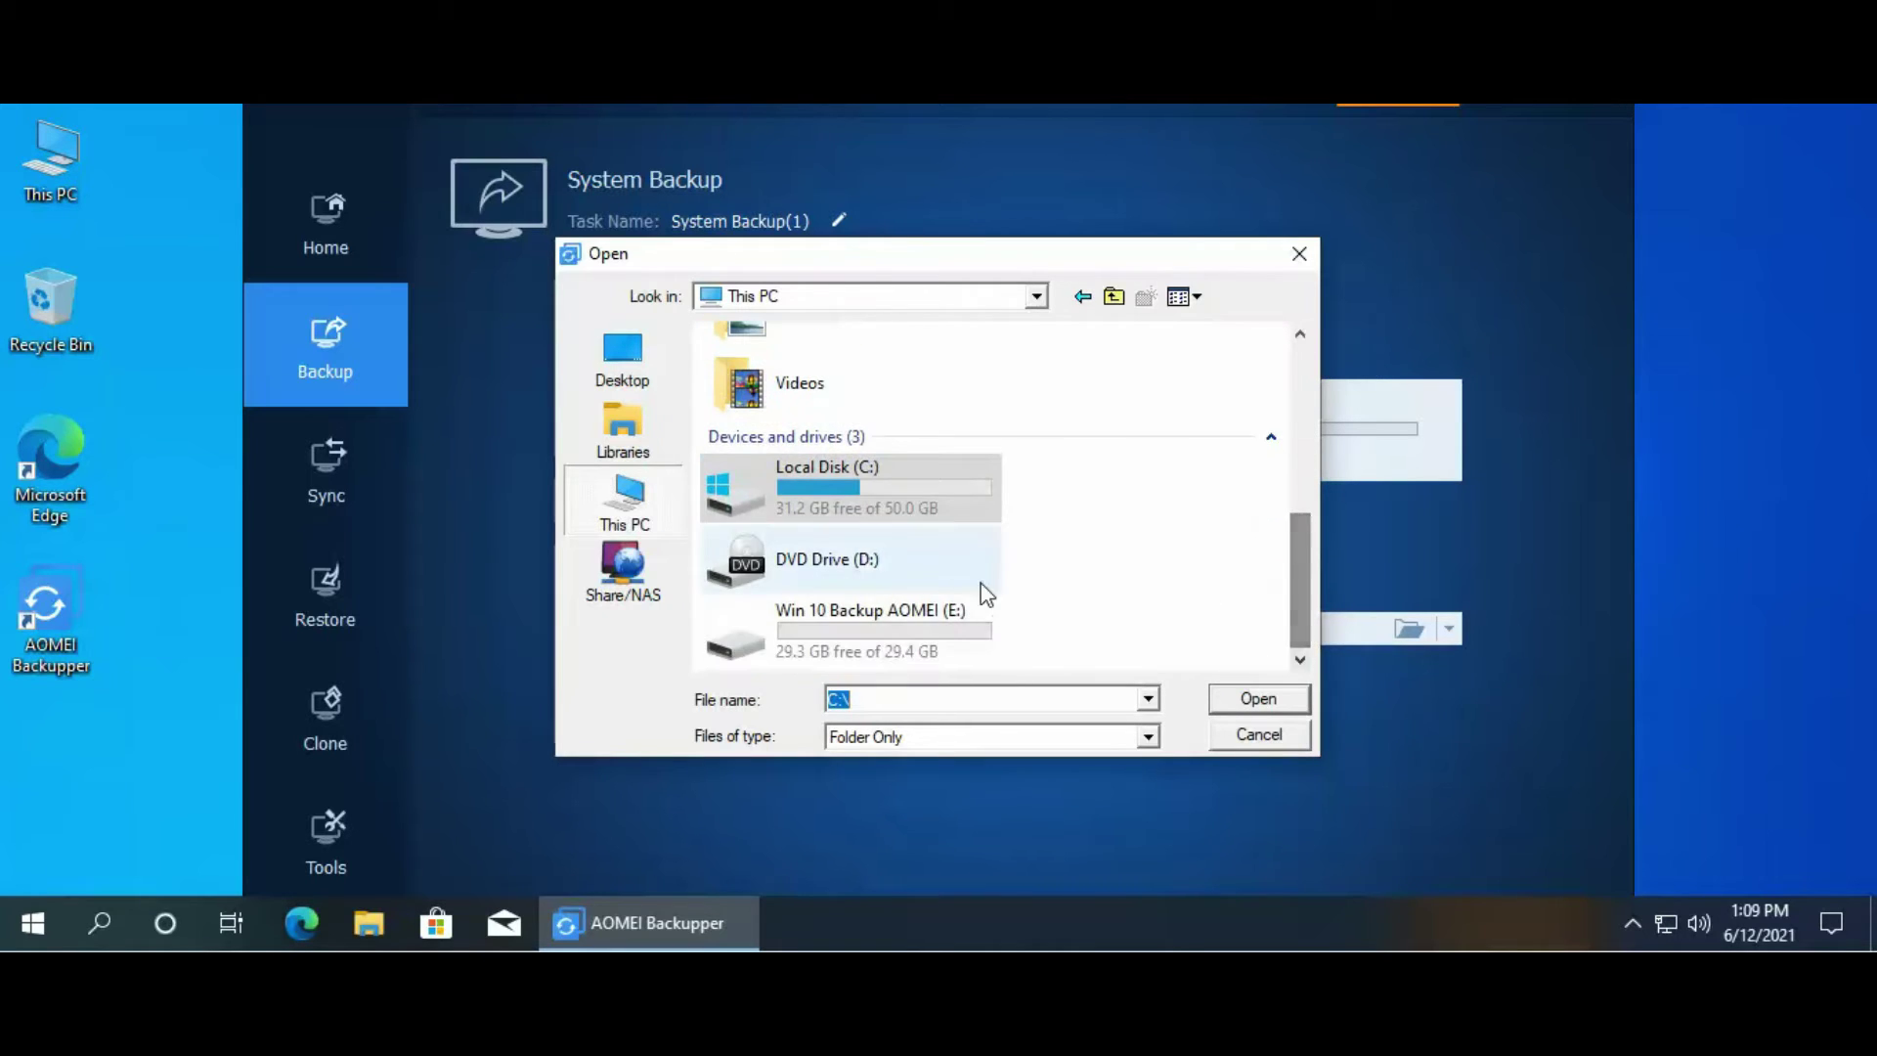
{"action": "double_click", "coordinate": [918, 628]}
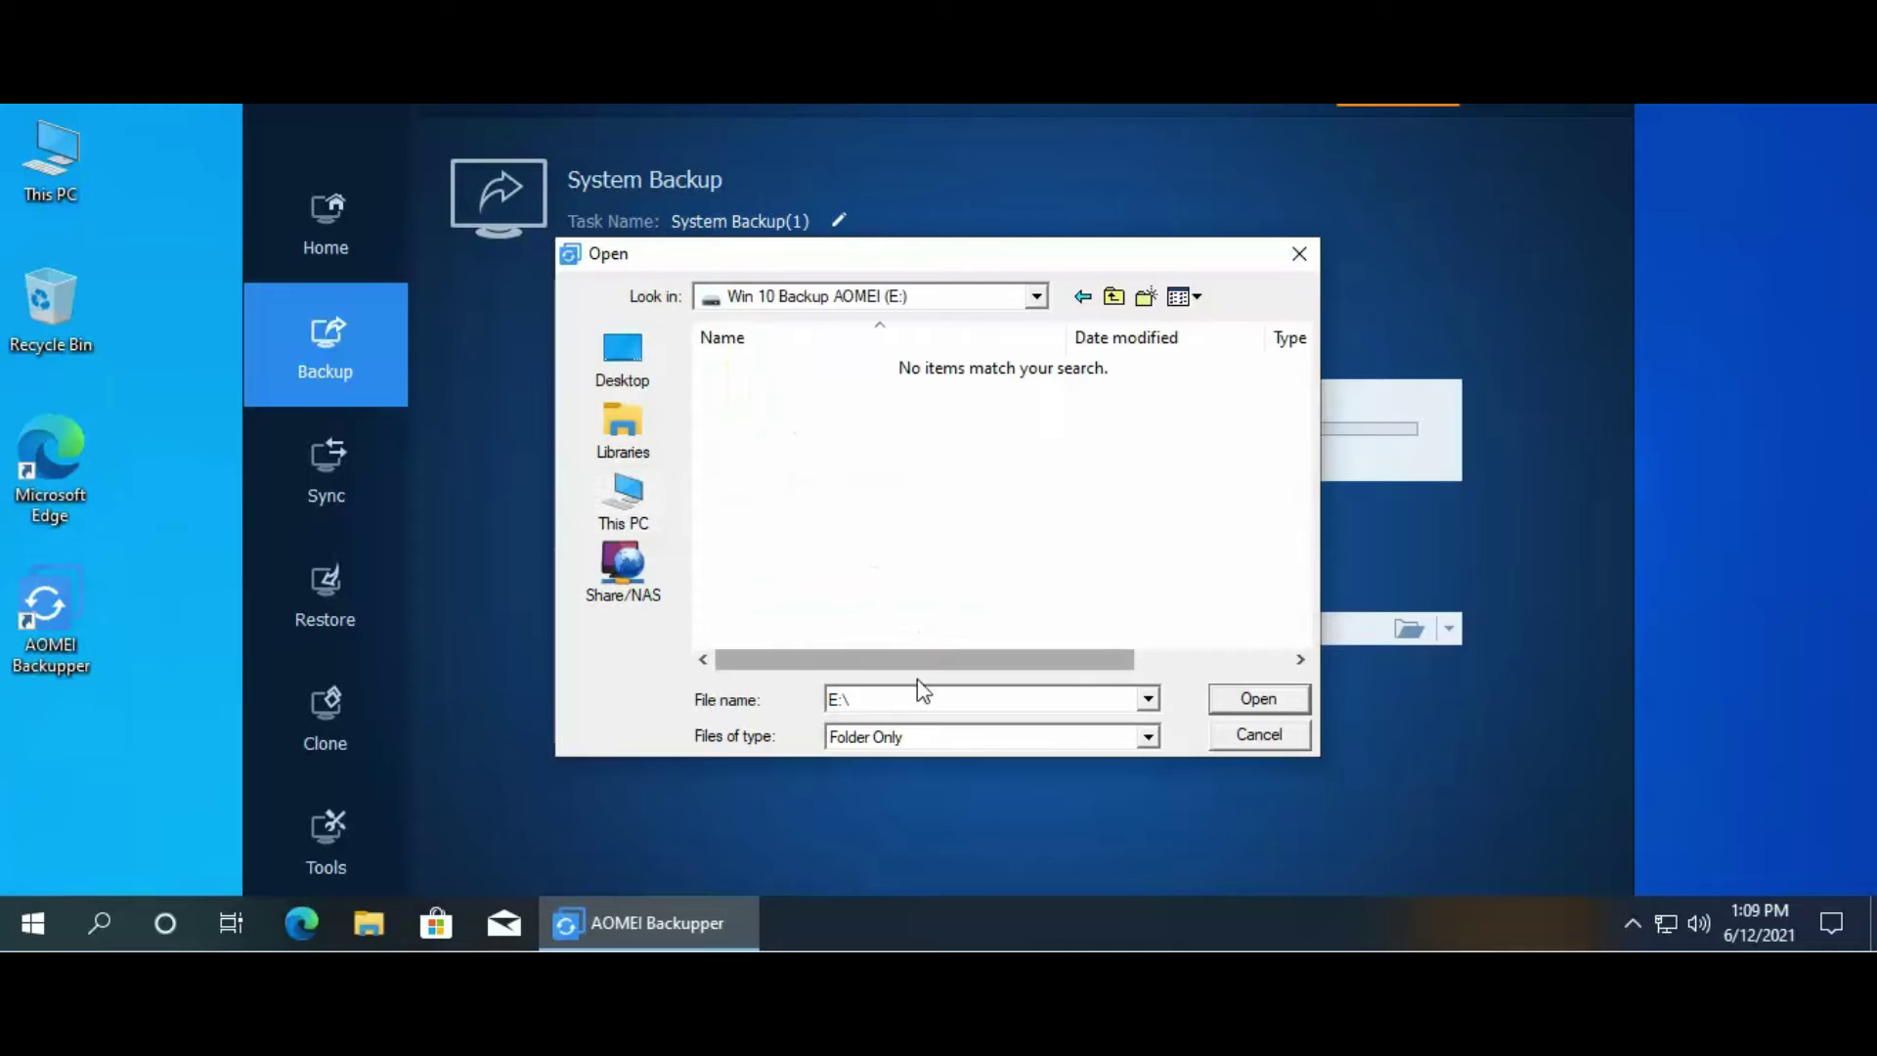
Create a folder named "Win 10 Backup by AOEMI Backupper" on E: and set it as the backup destination
{"action": "left_click", "coordinate": [1144, 298]}
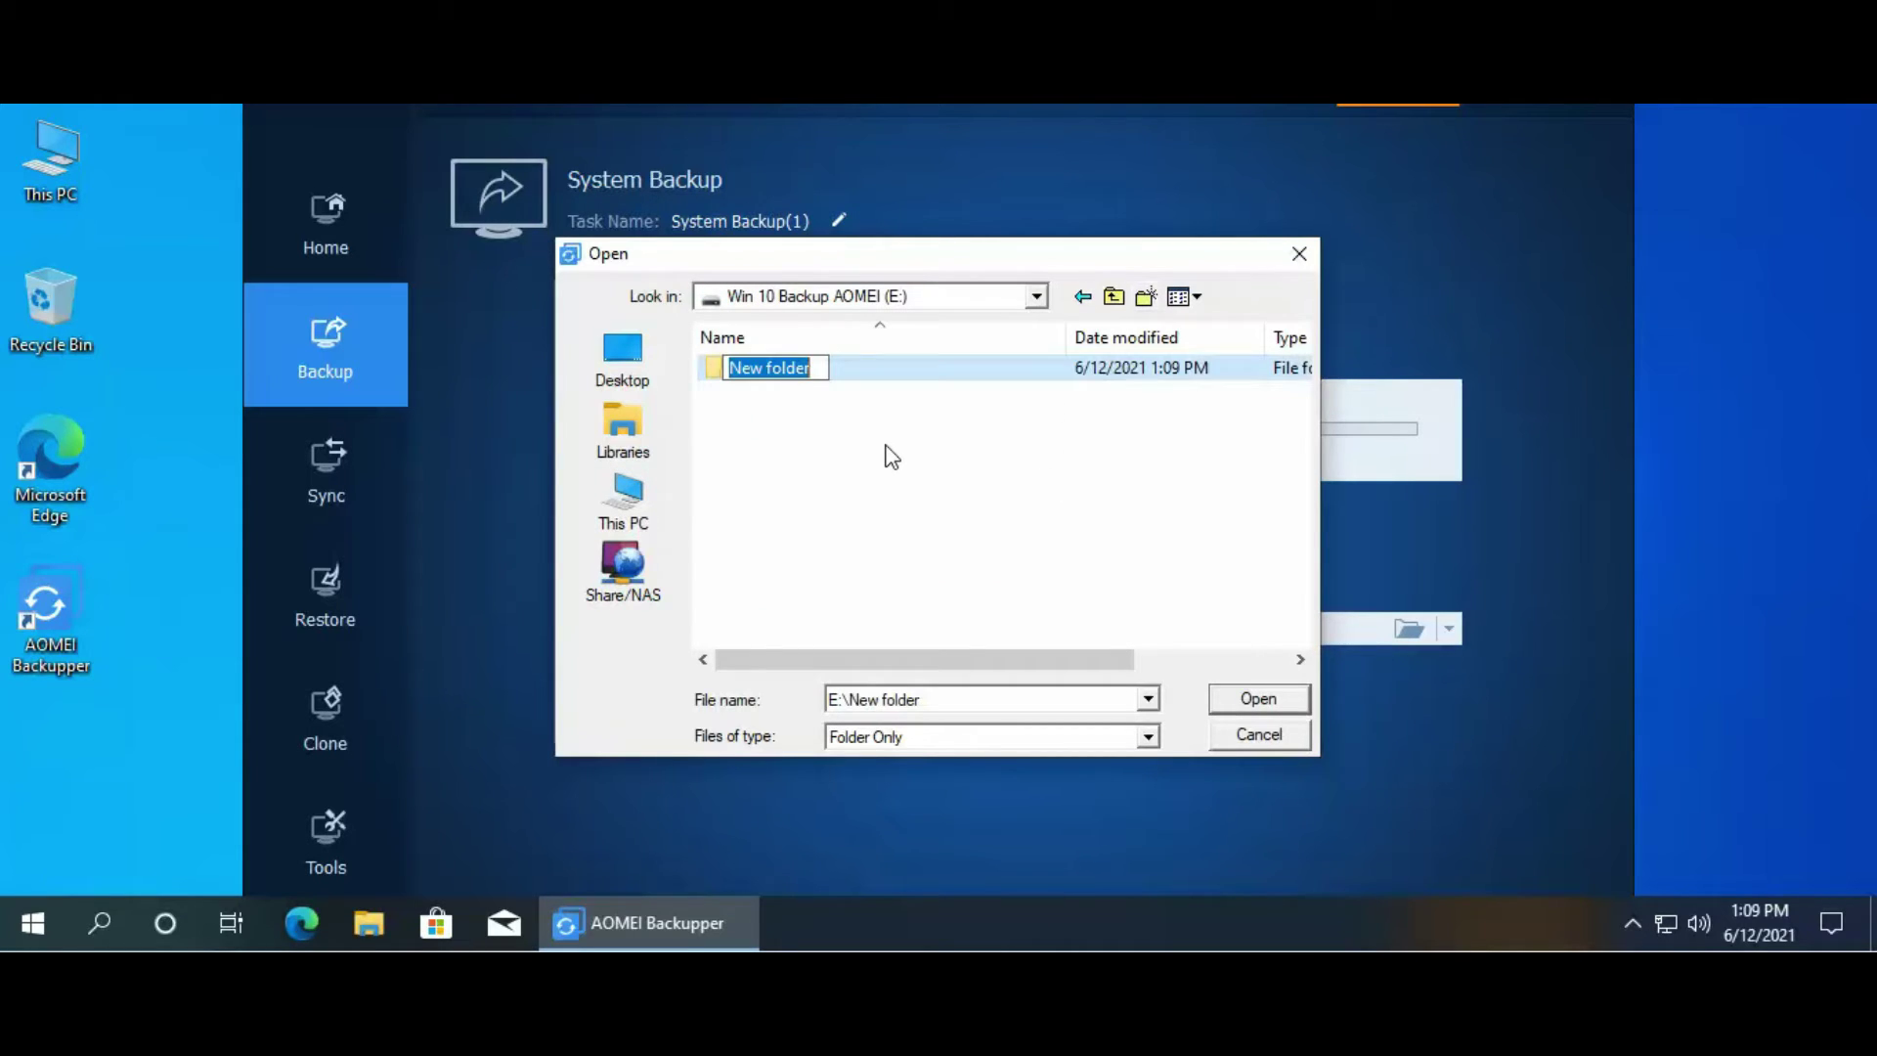
{"action": "key", "text": "BackSpace"}
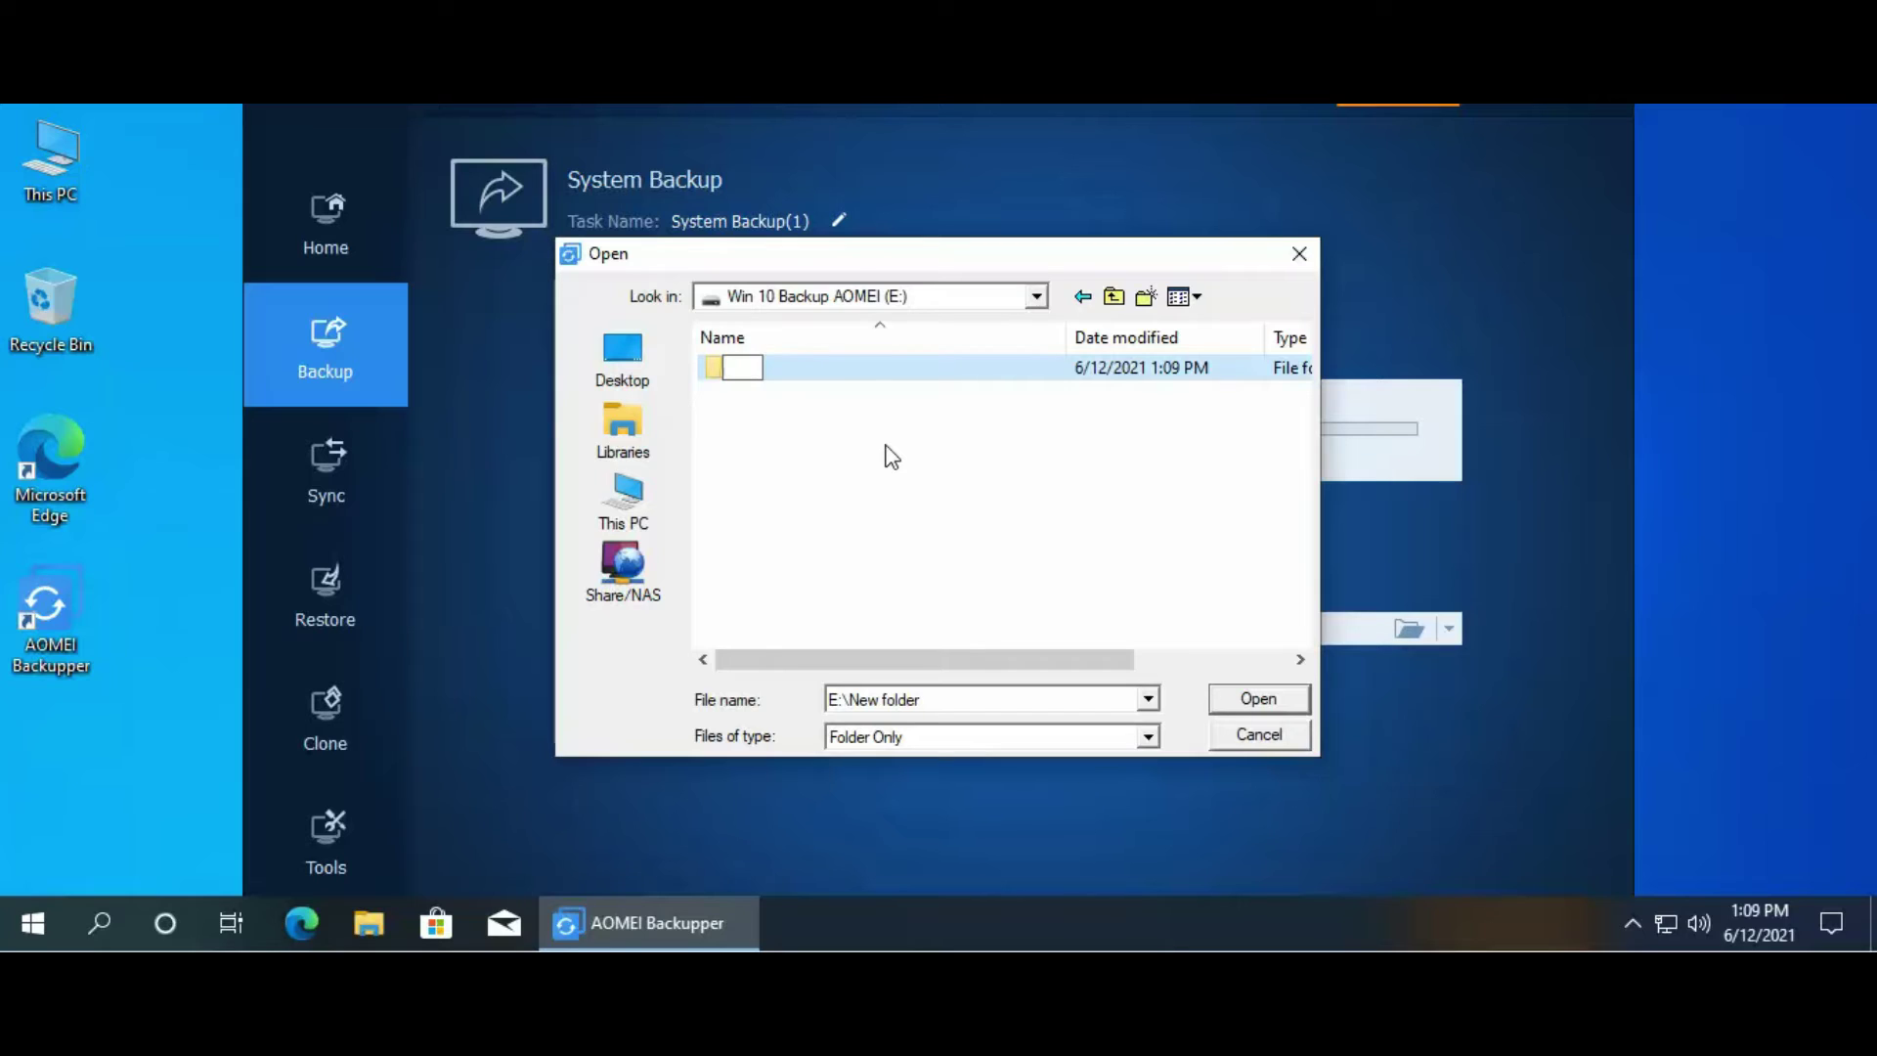
{"action": "type", "text": "Win 10 Backup by"}
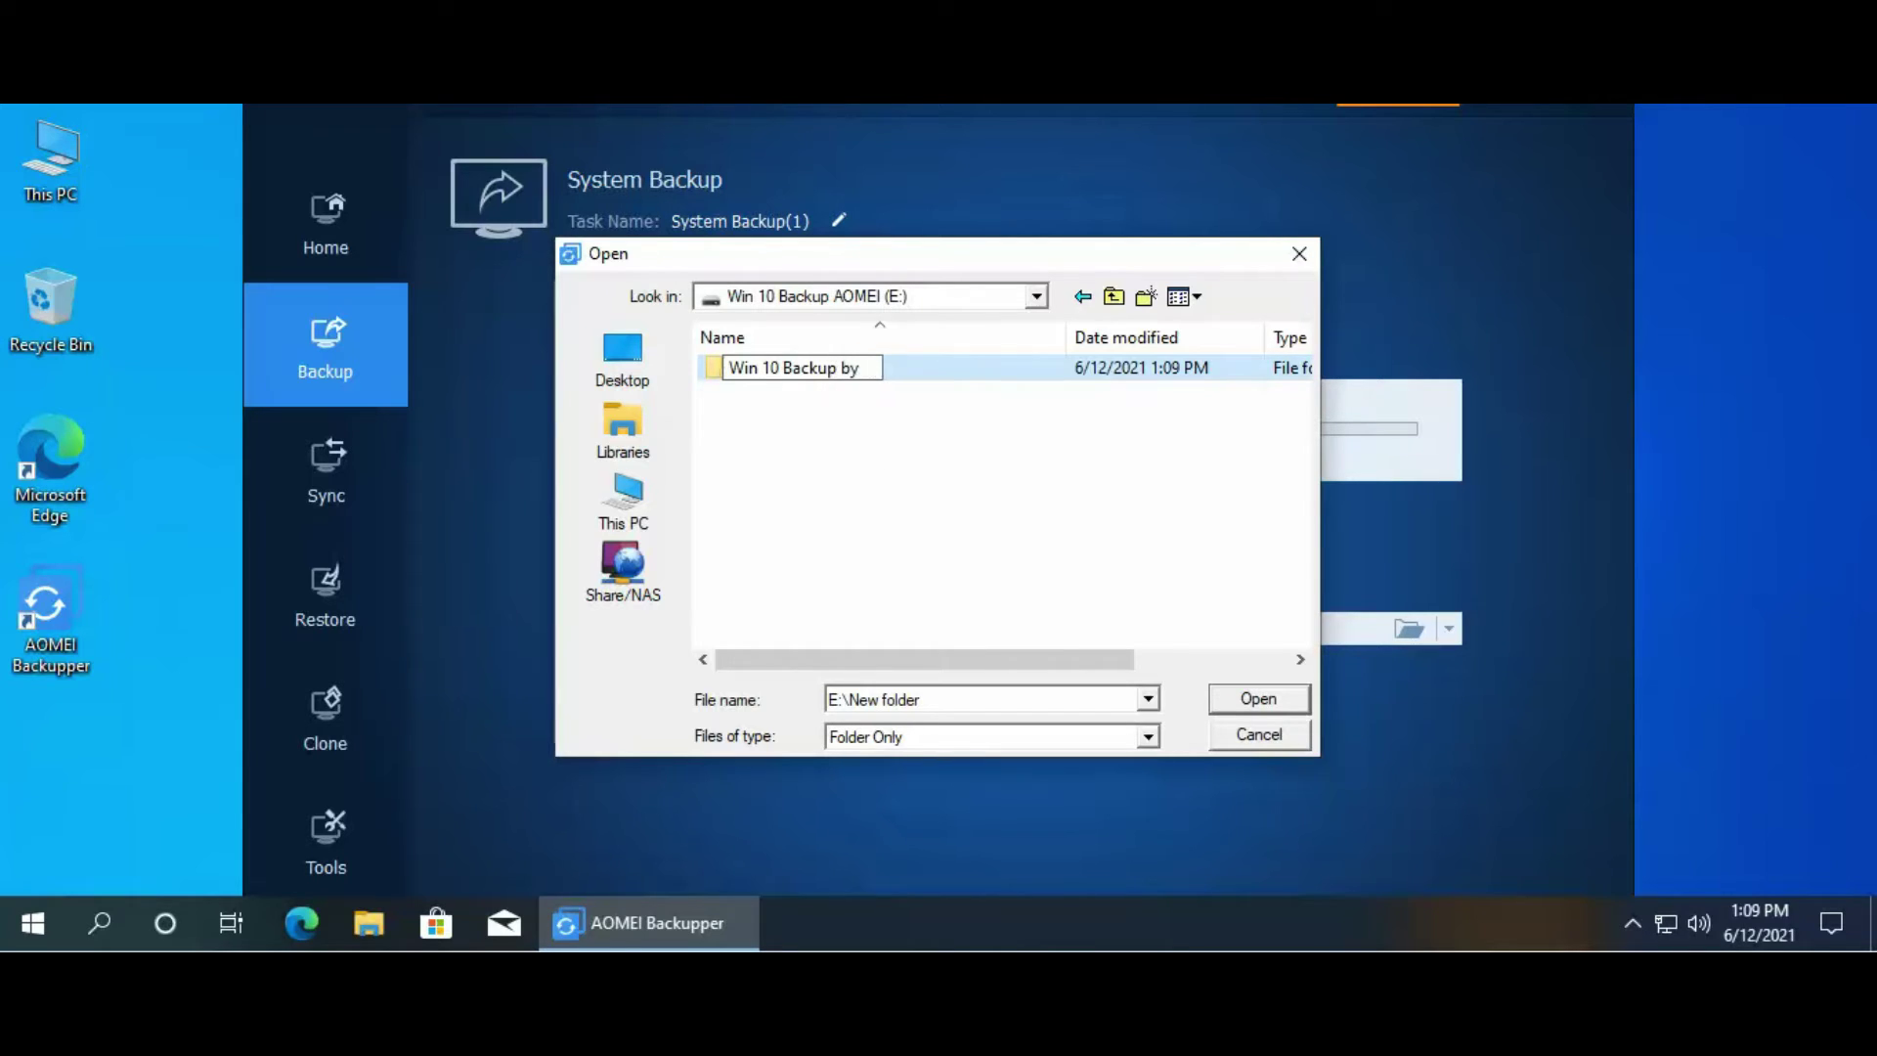
{"action": "type", "text": " AOEMI Backupper"}
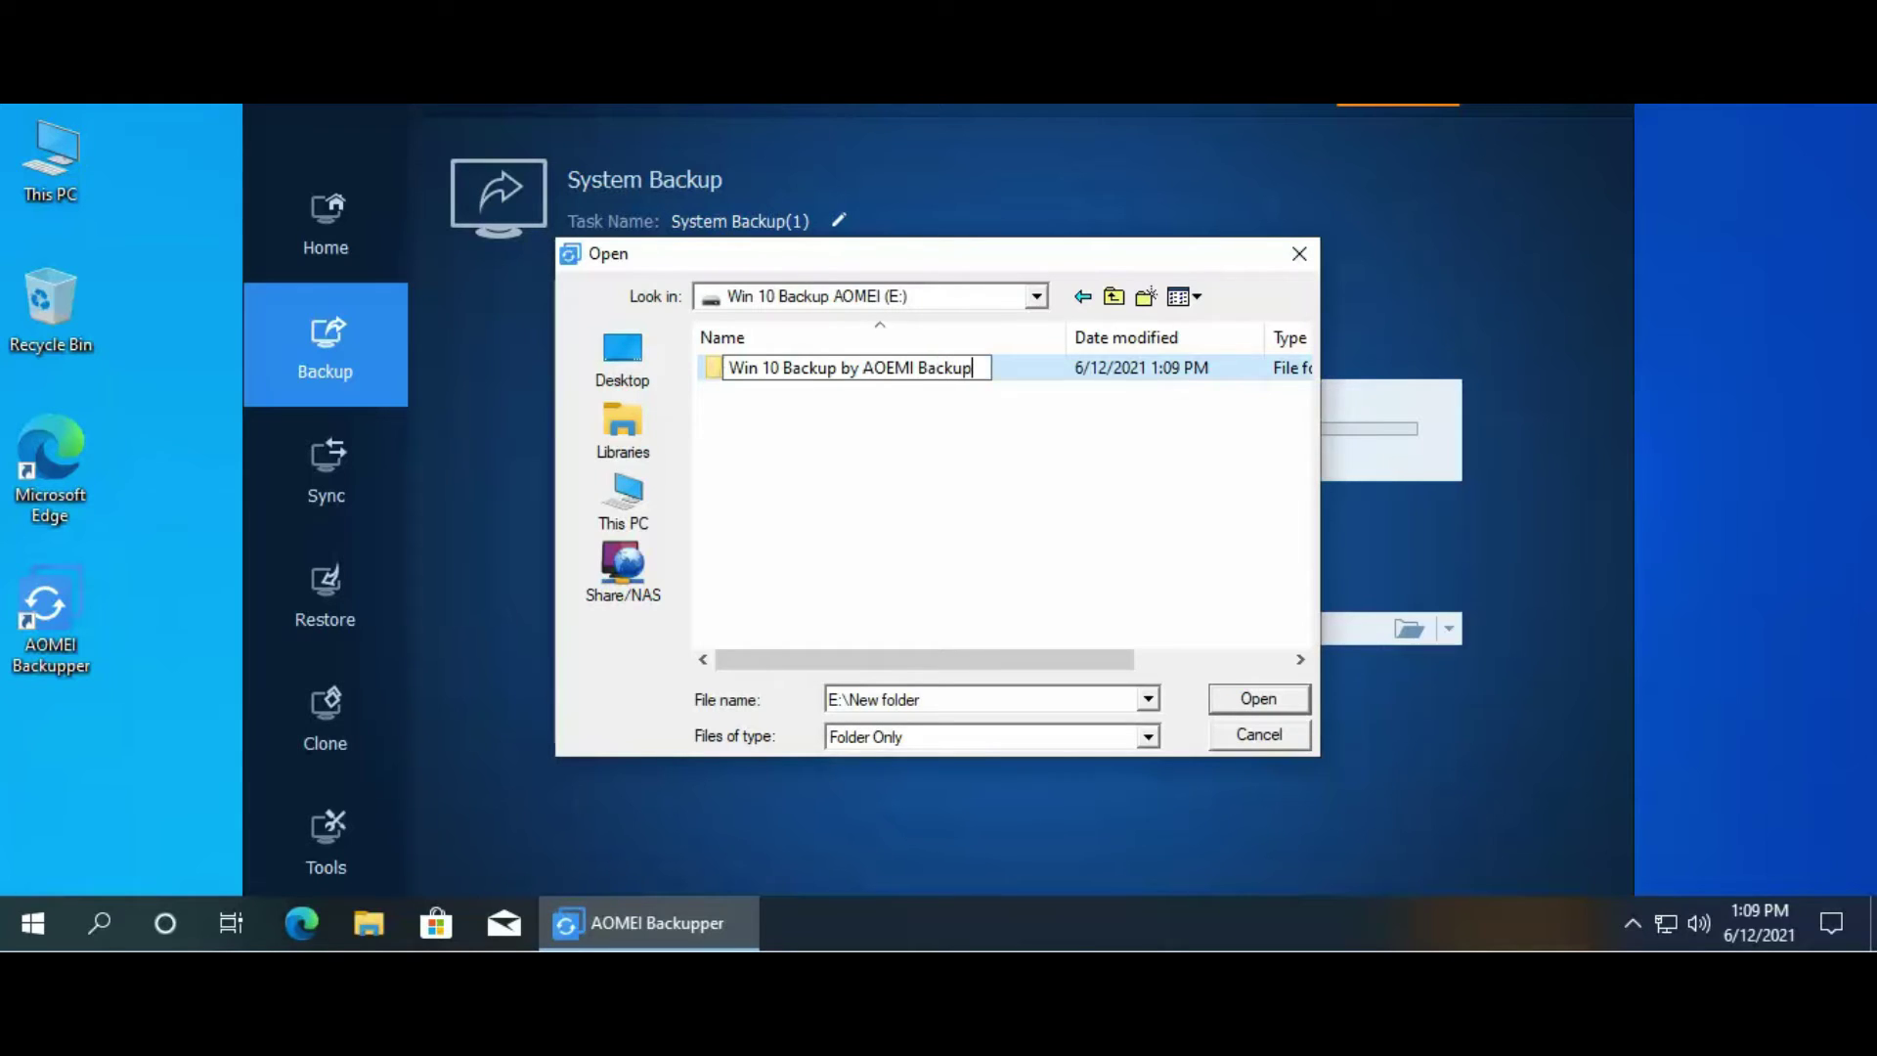
{"action": "left_click", "coordinate": [978, 376]}
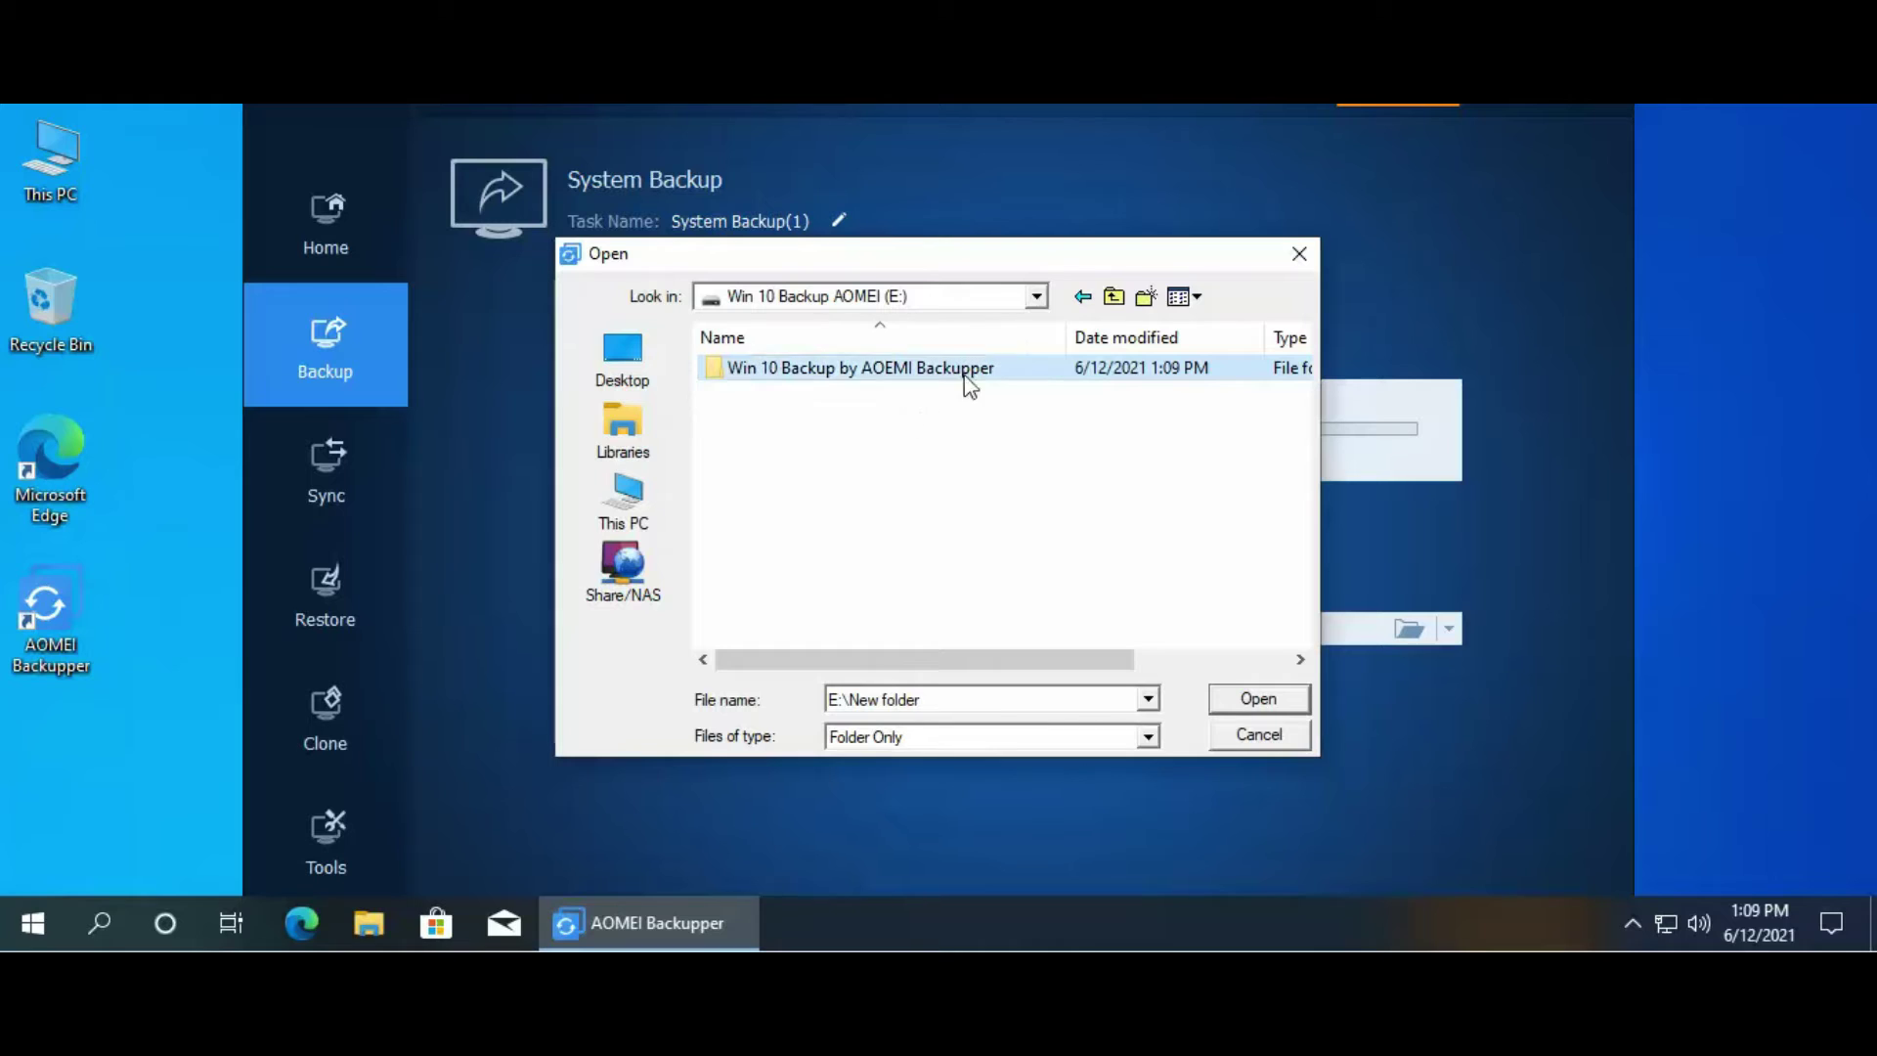
{"action": "double_click", "coordinate": [995, 375]}
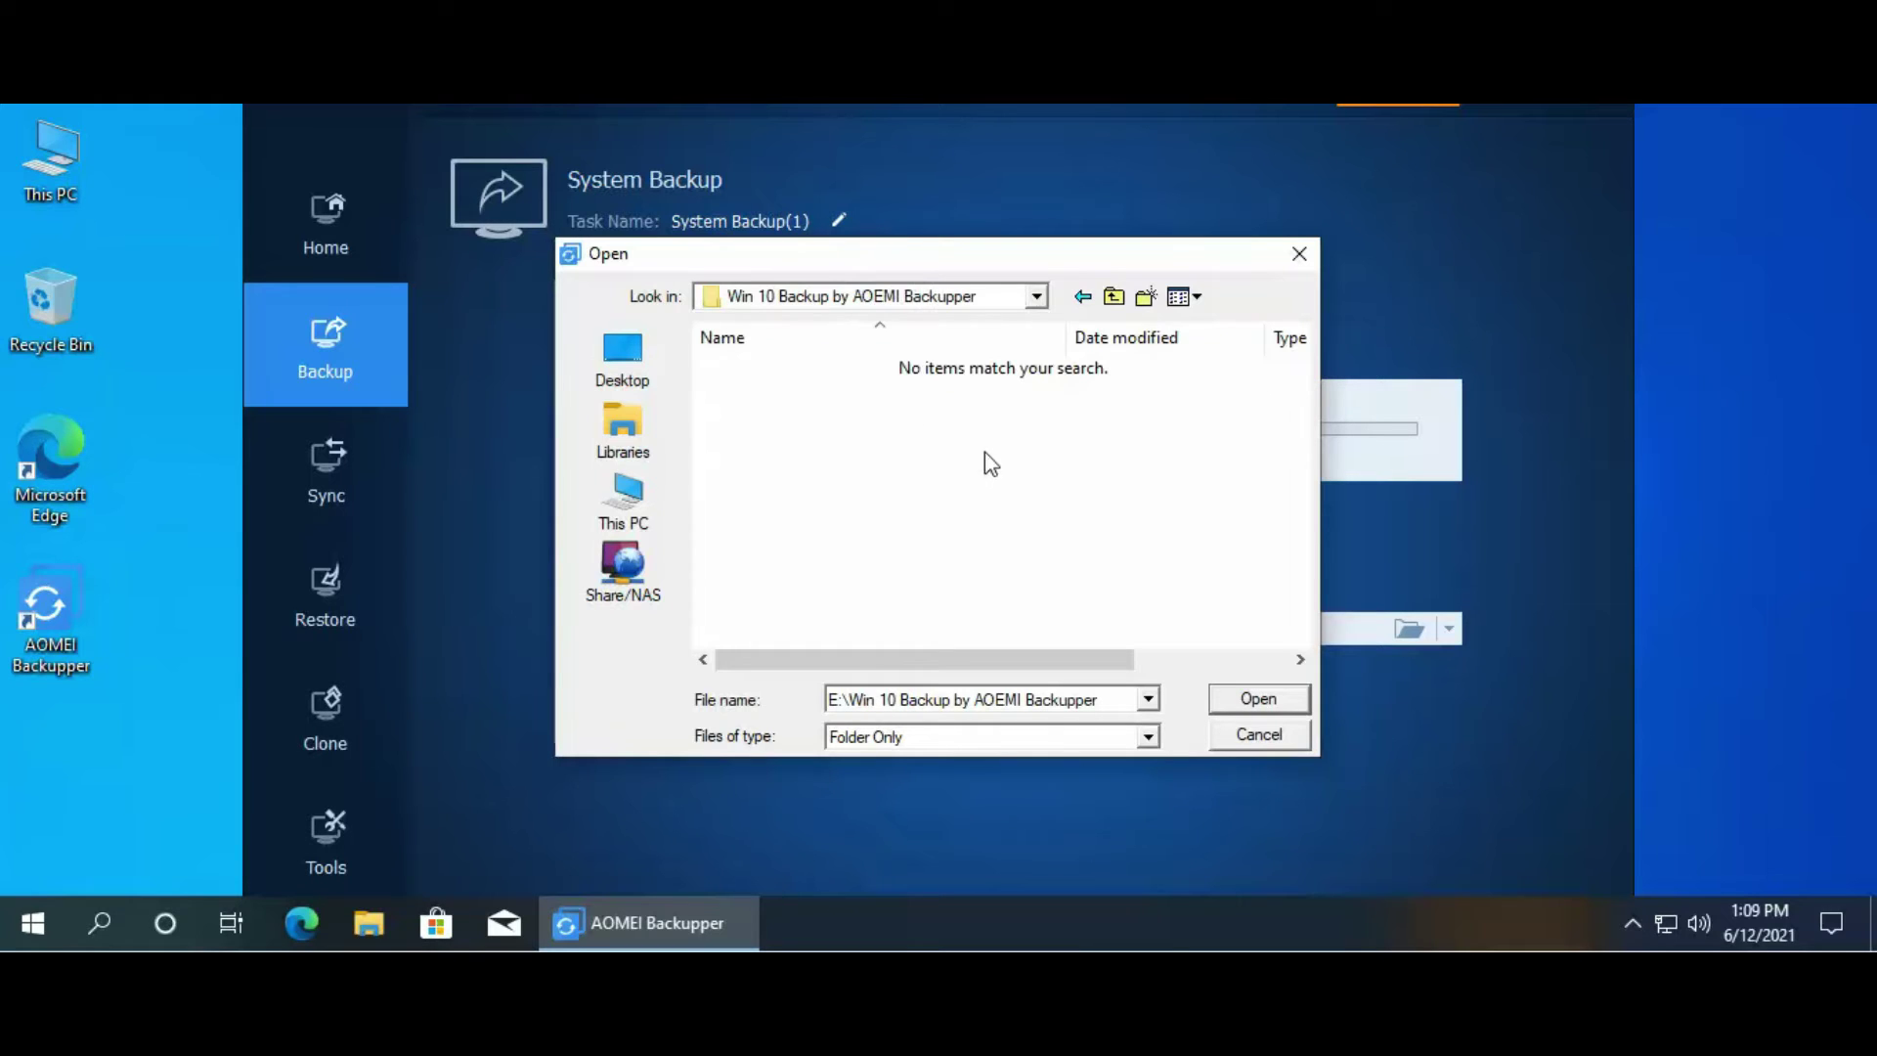
{"action": "left_click", "coordinate": [1222, 700]}
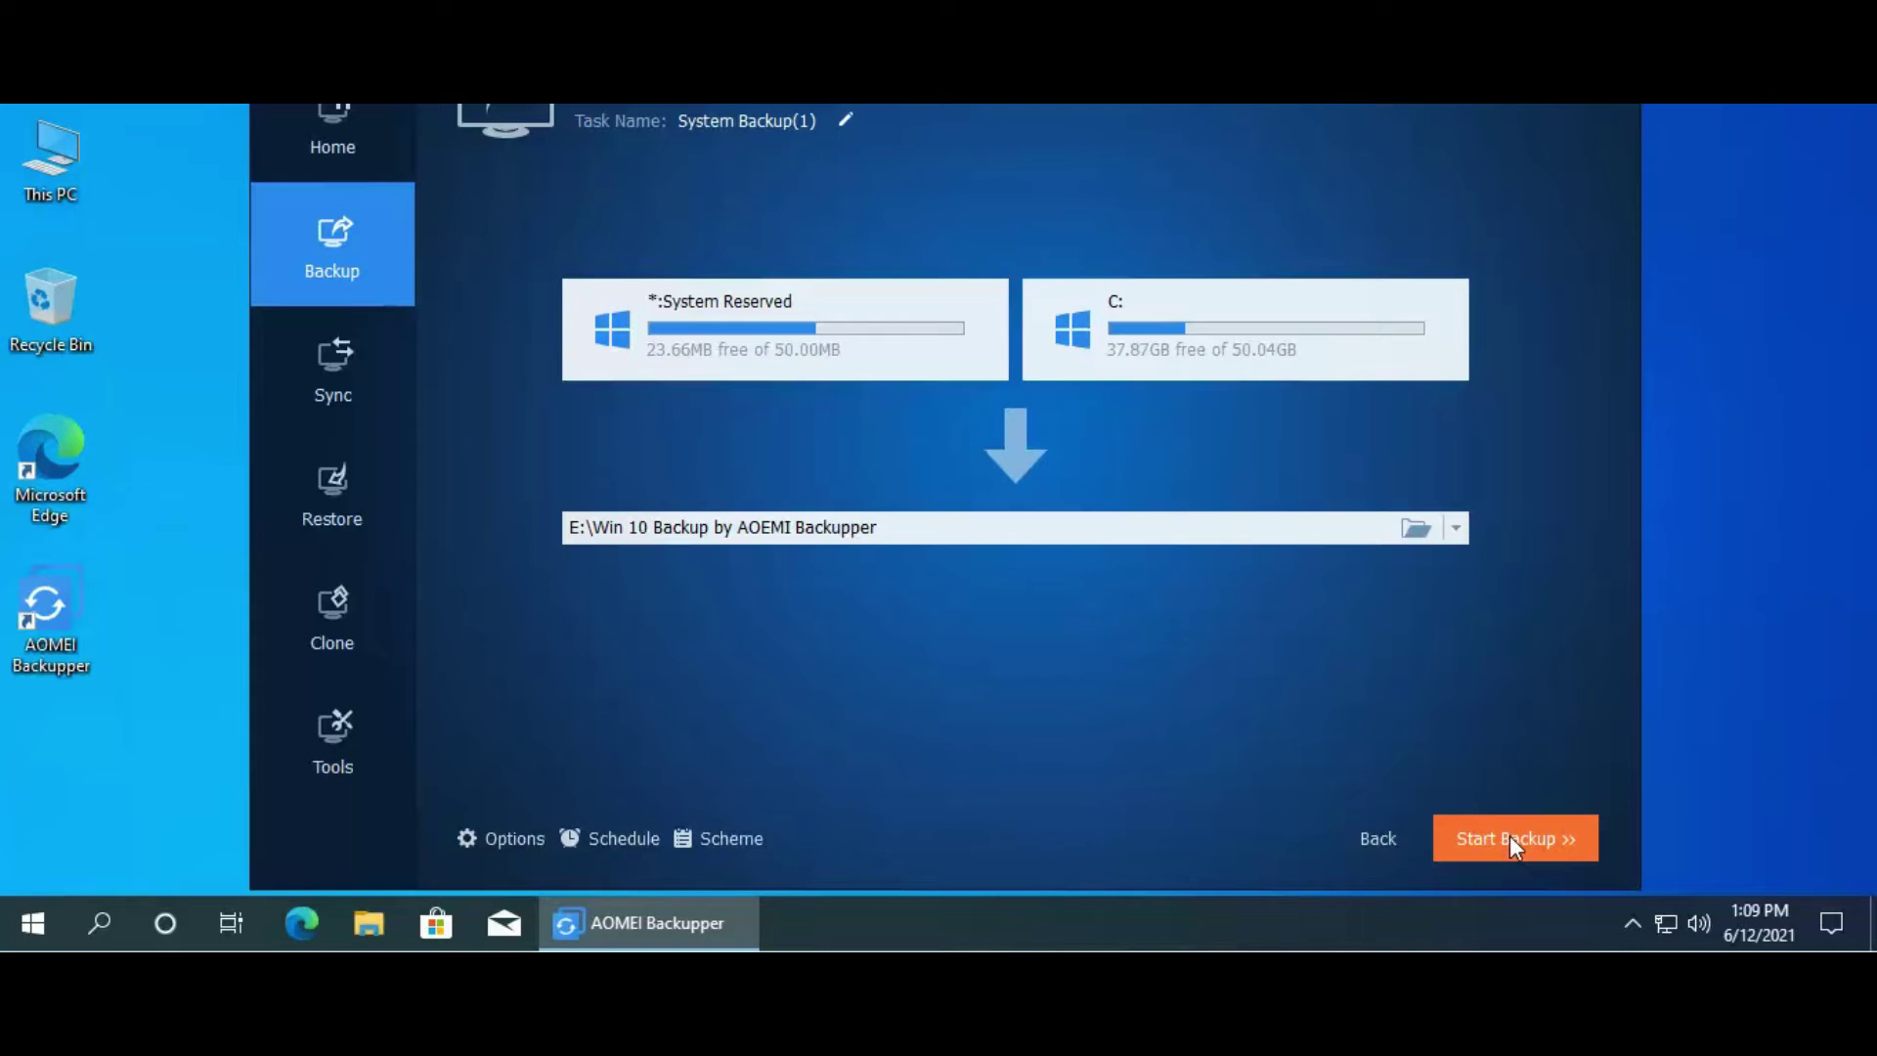
Run the system backup to the E: folder and finish the task once it completes
{"action": "left_click", "coordinate": [1510, 834]}
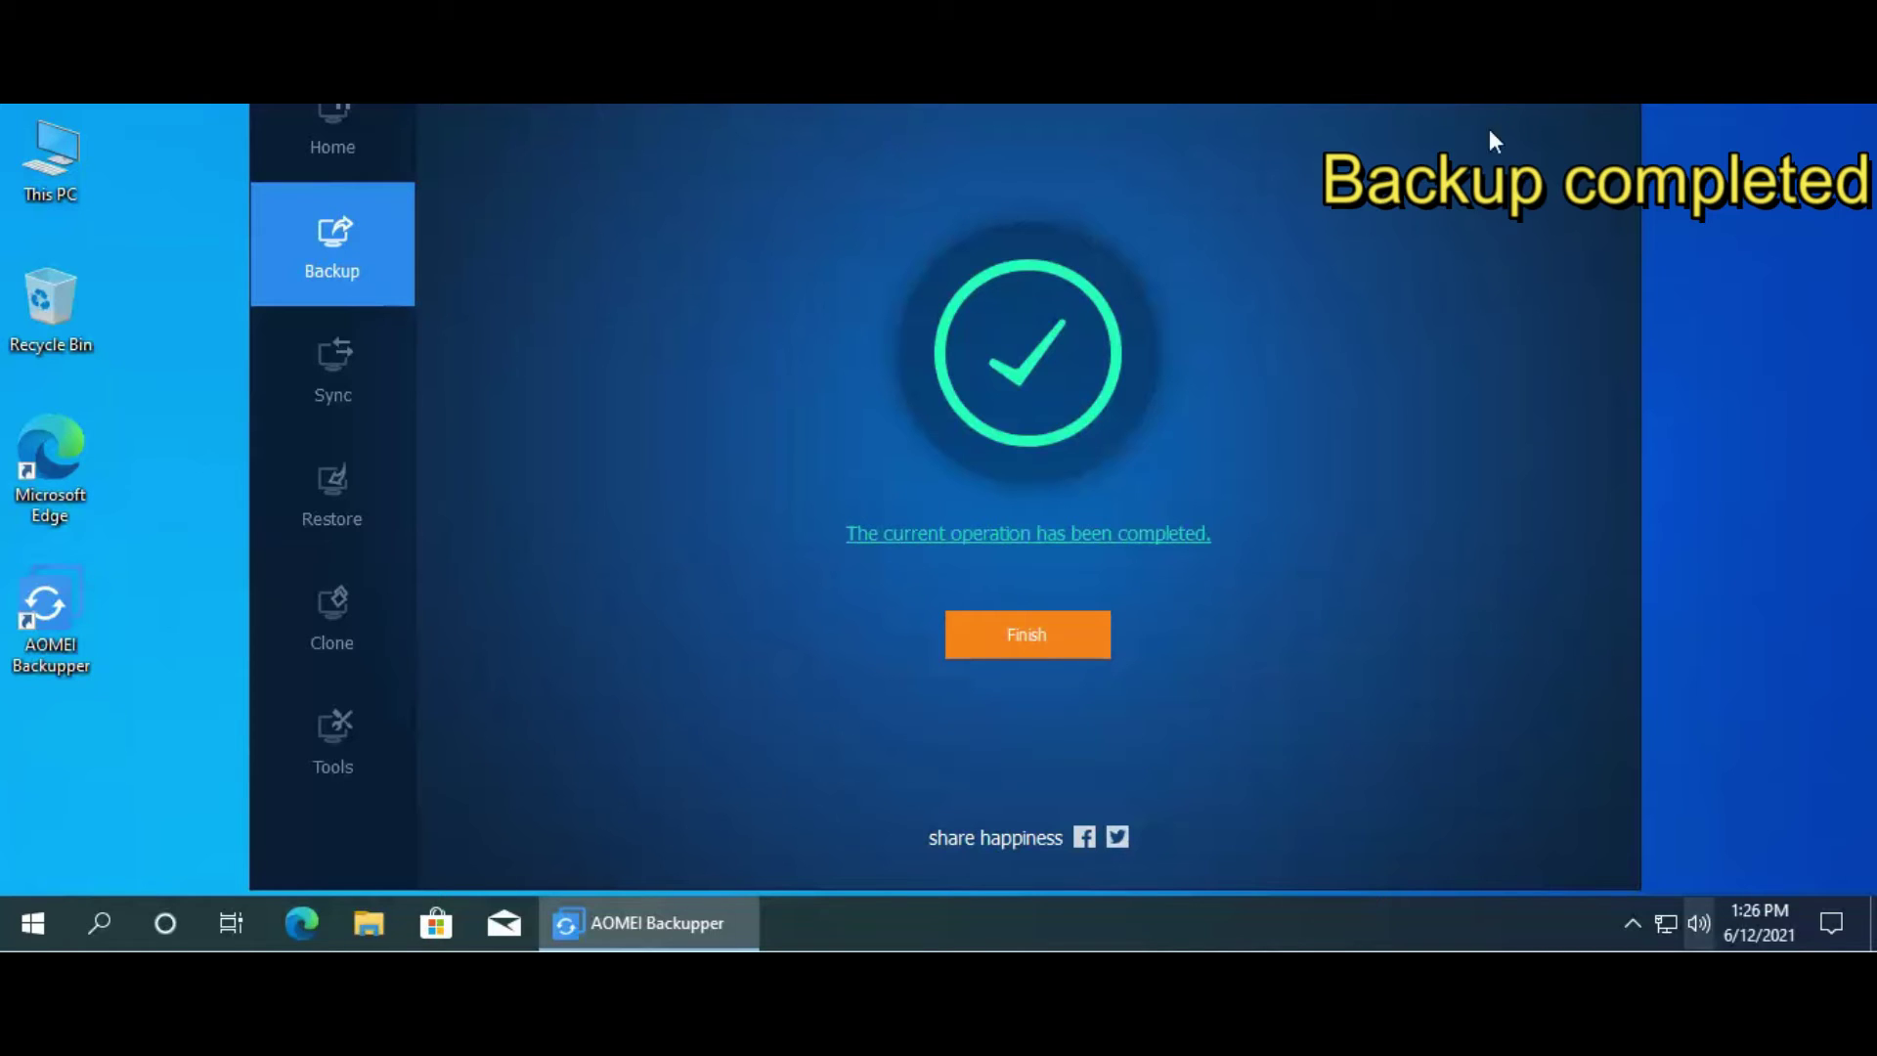
{"action": "left_click", "coordinate": [1068, 633]}
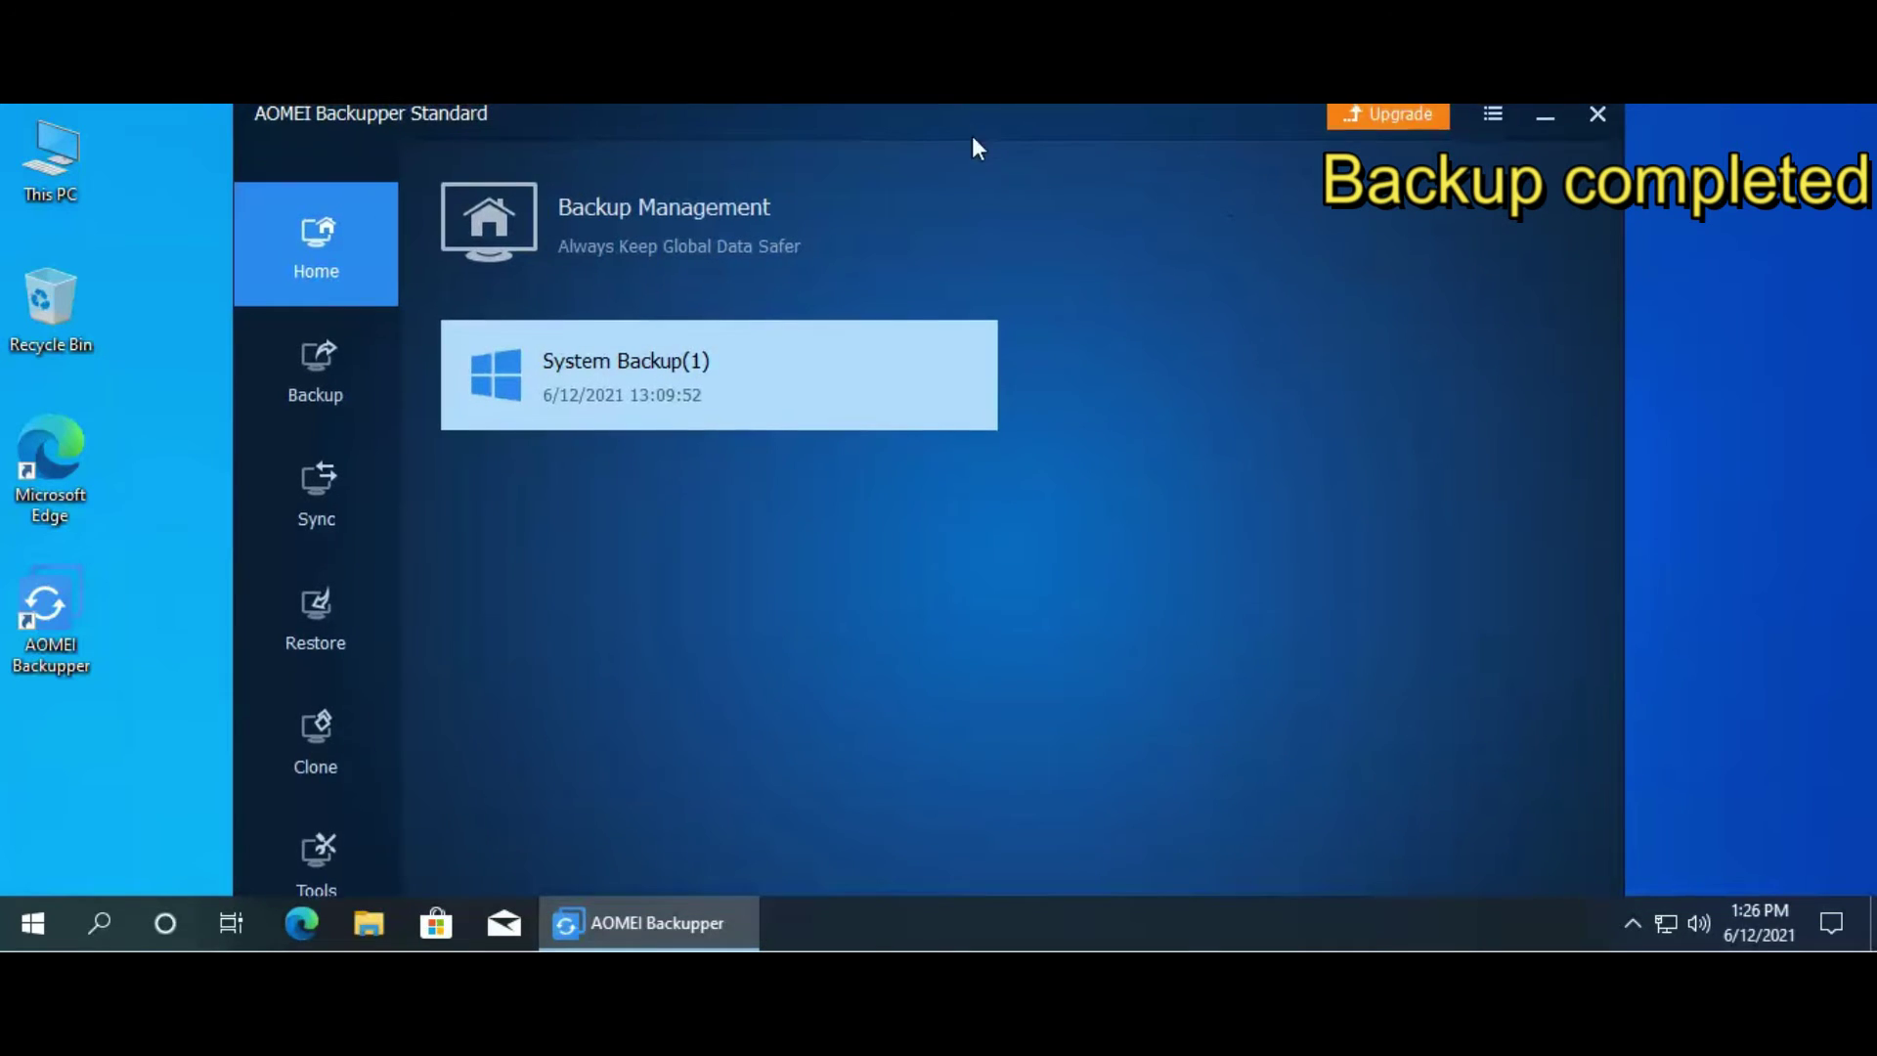
{"action": "left_click_drag", "start_coordinate": [973, 137], "coordinate": [1087, 155]}
Look over the System Backup(1) entry and the Backup and Sync pages, and close AOMEI Backupper
{"action": "mouse_move", "coordinate": [754, 430]}
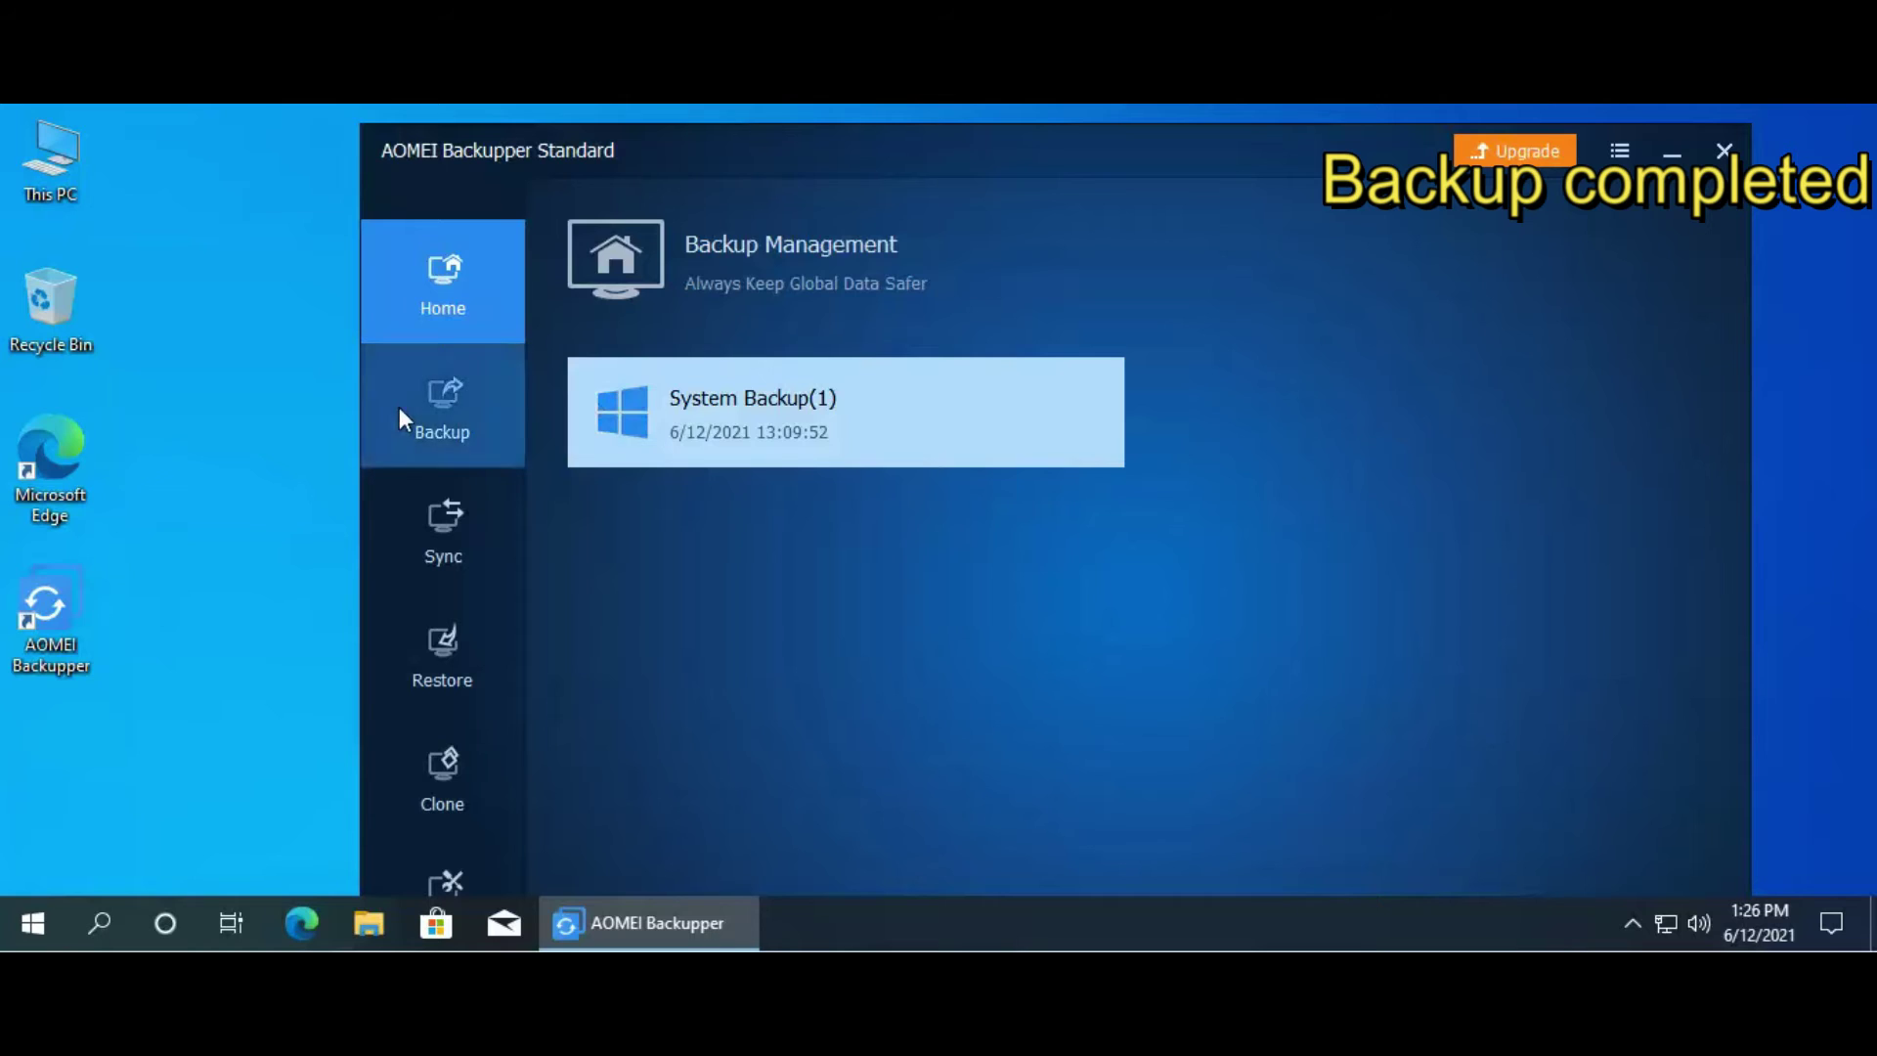
{"action": "left_click", "coordinate": [401, 411]}
{"action": "left_click", "coordinate": [402, 518]}
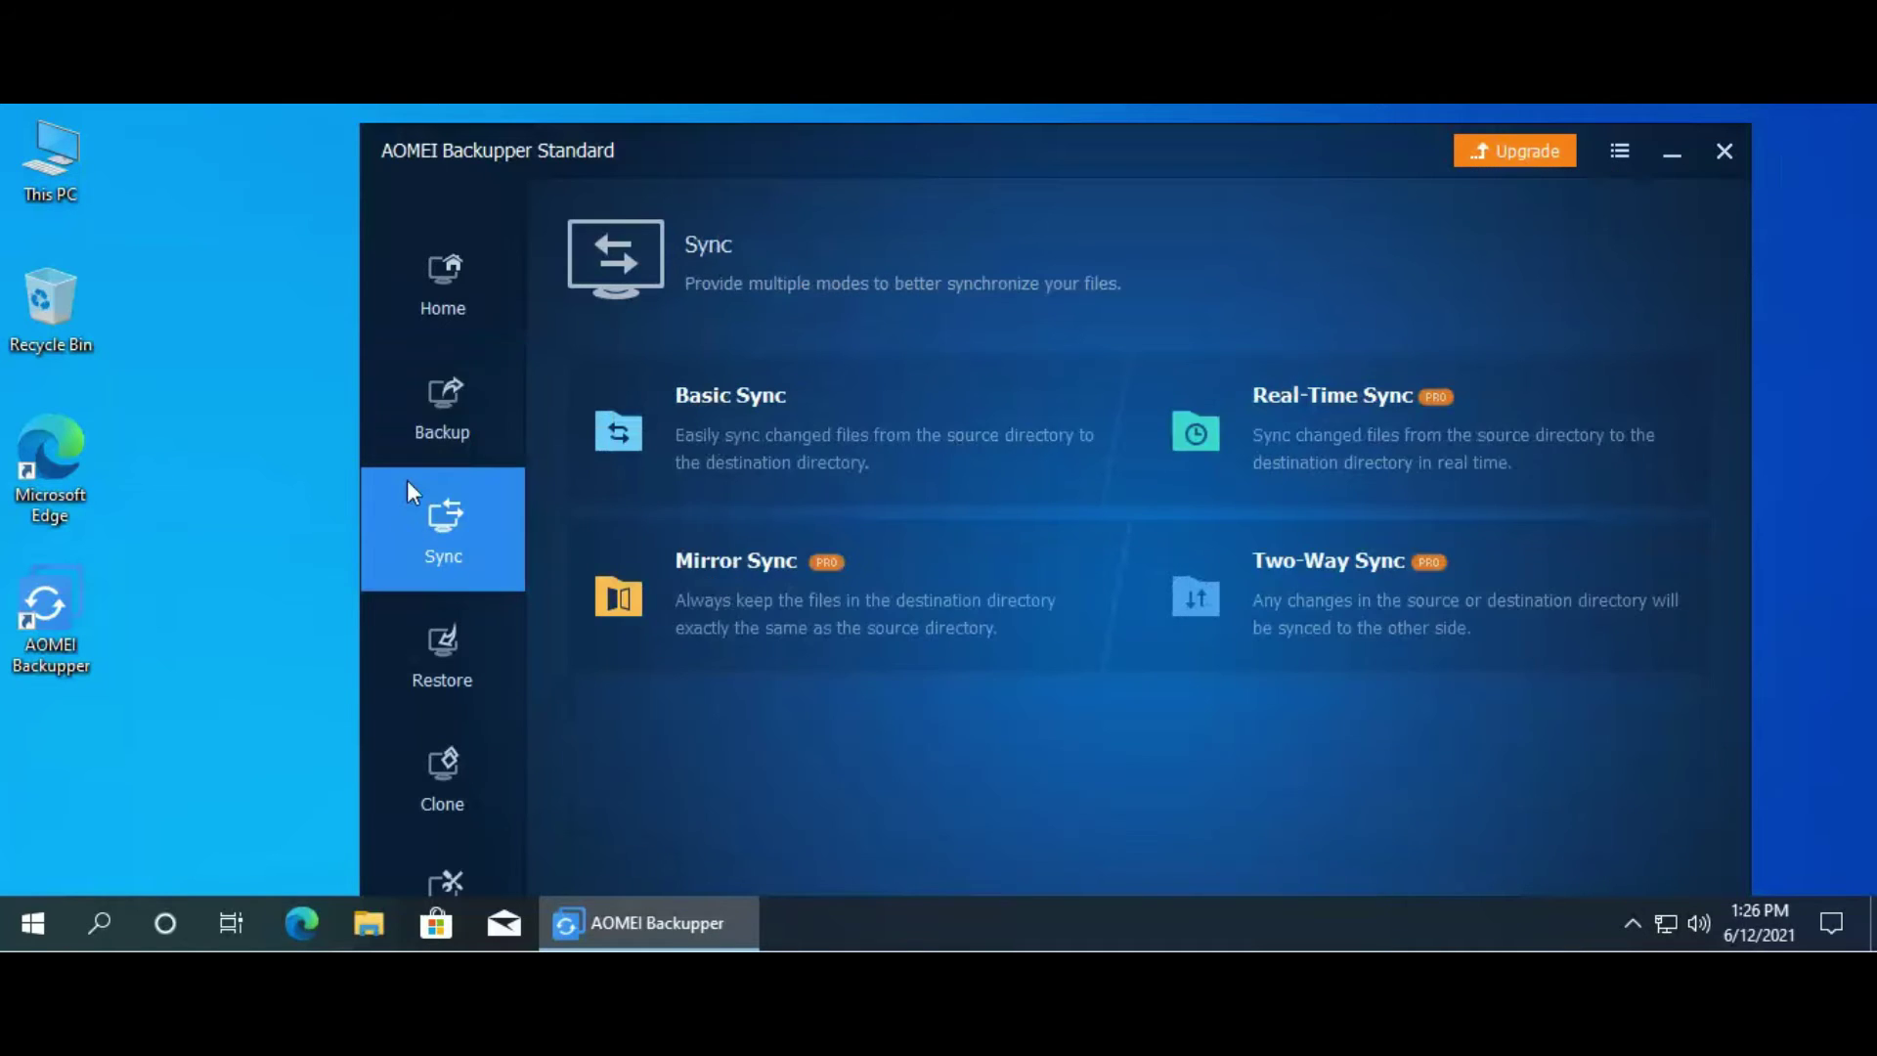
{"action": "left_click", "coordinate": [455, 272]}
{"action": "left_click", "coordinate": [1726, 149]}
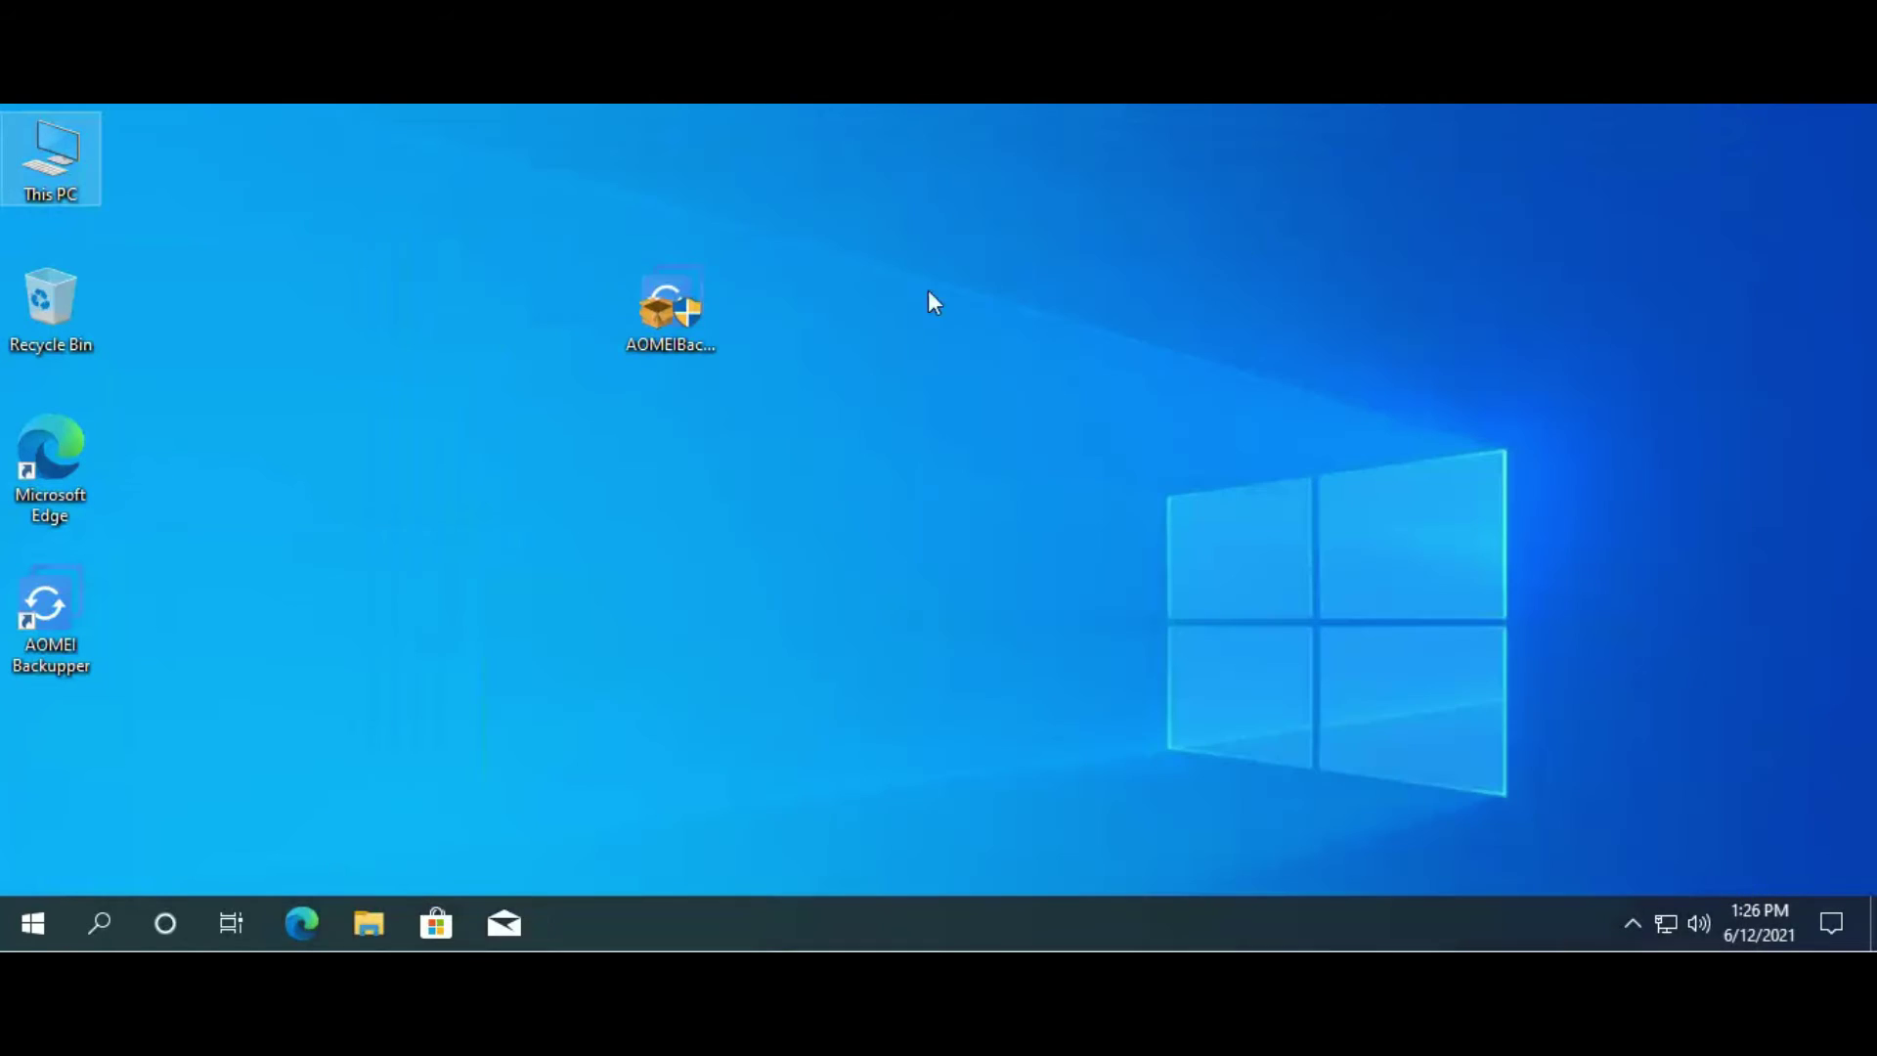
Check the System Backup(1) image file inside the "Win 10 Backup by AOEMI Backupper" folder on drive E:
{"action": "double_click", "coordinate": [82, 180]}
{"action": "left_click", "coordinate": [640, 370]}
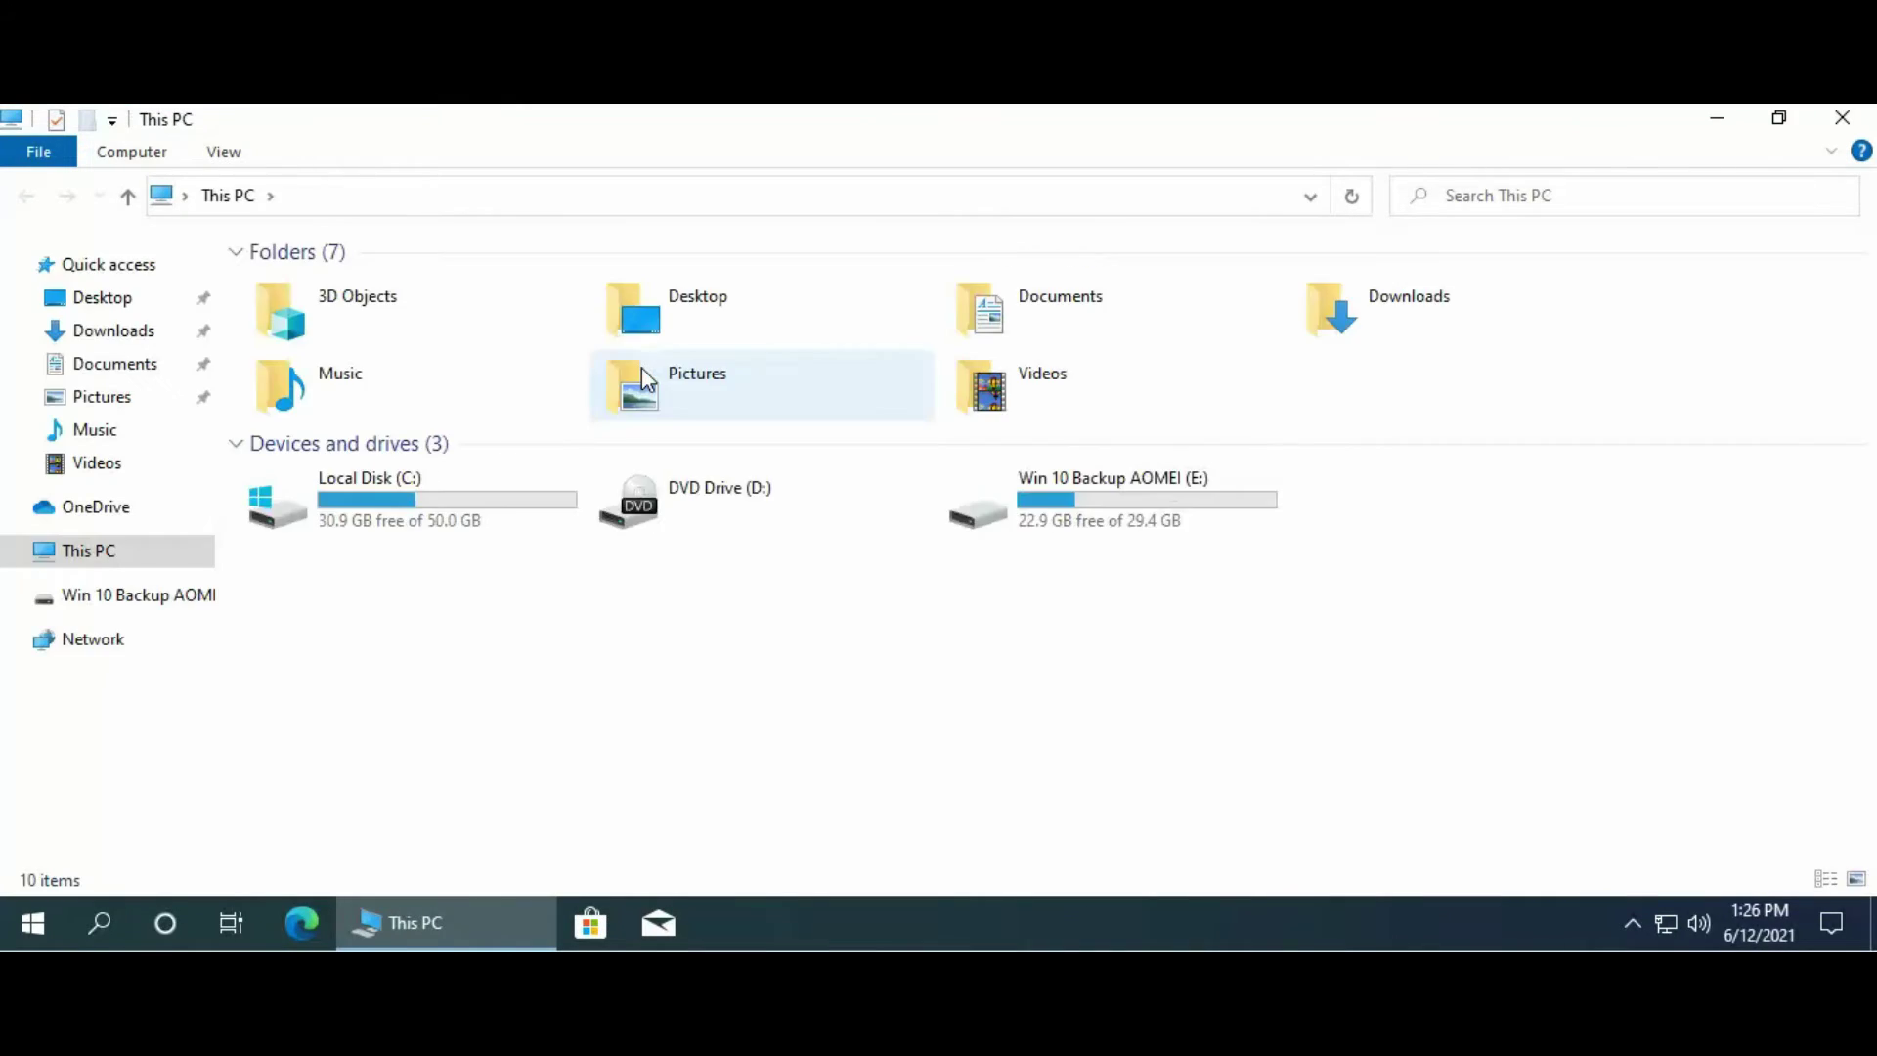
{"action": "left_click", "coordinate": [1144, 526]}
{"action": "double_click", "coordinate": [1143, 519]}
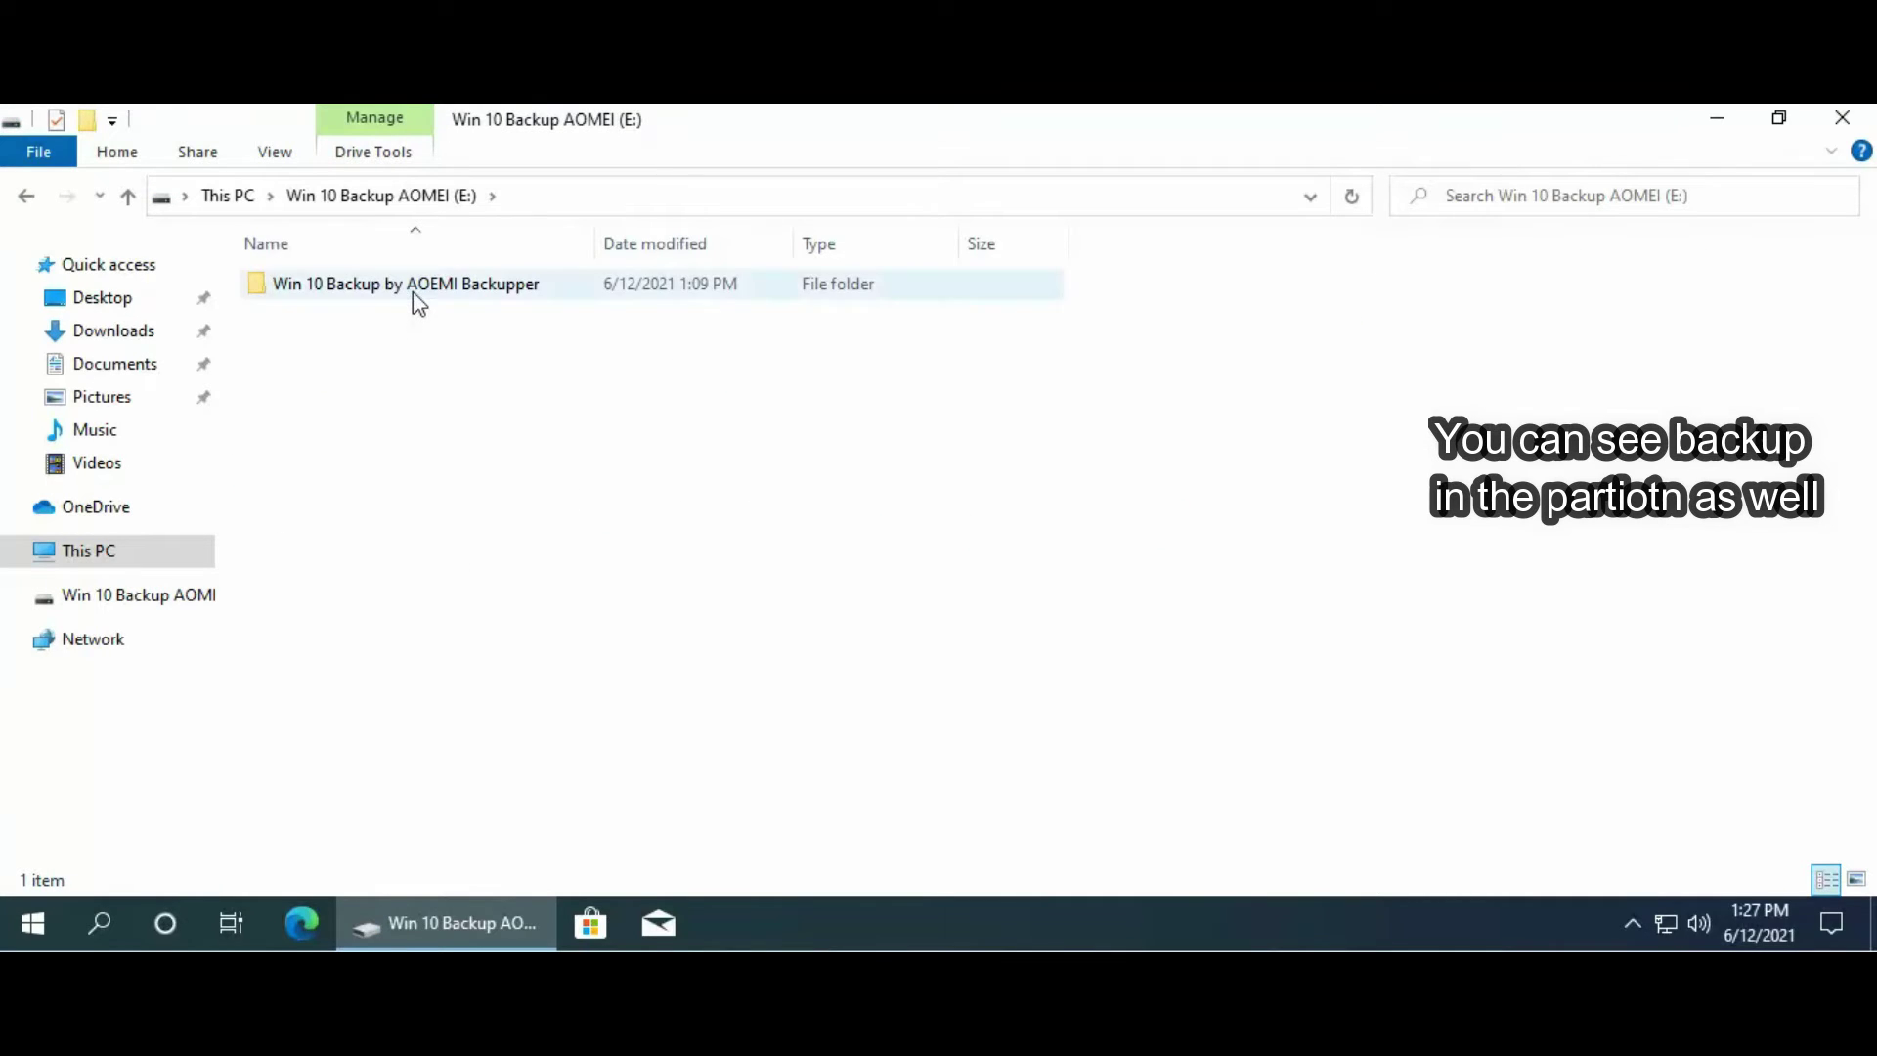
{"action": "double_click", "coordinate": [412, 293]}
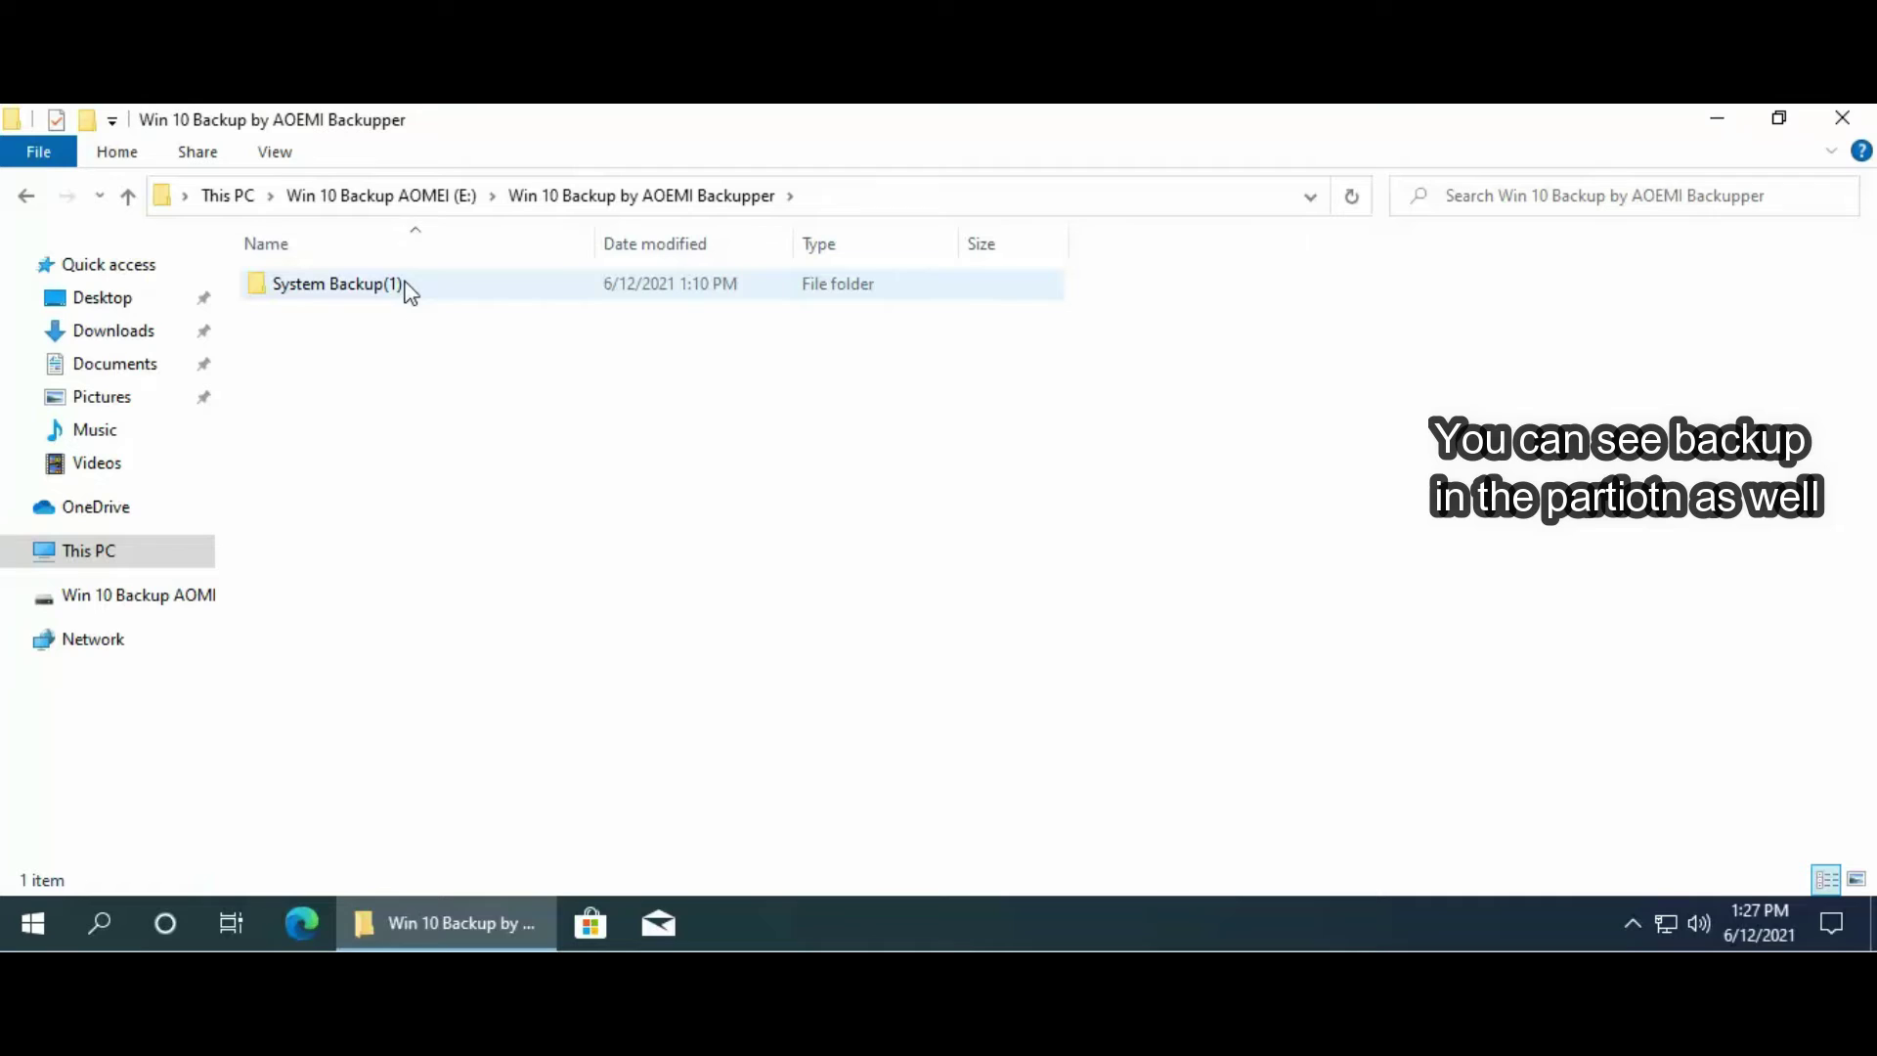
{"action": "double_click", "coordinate": [408, 290]}
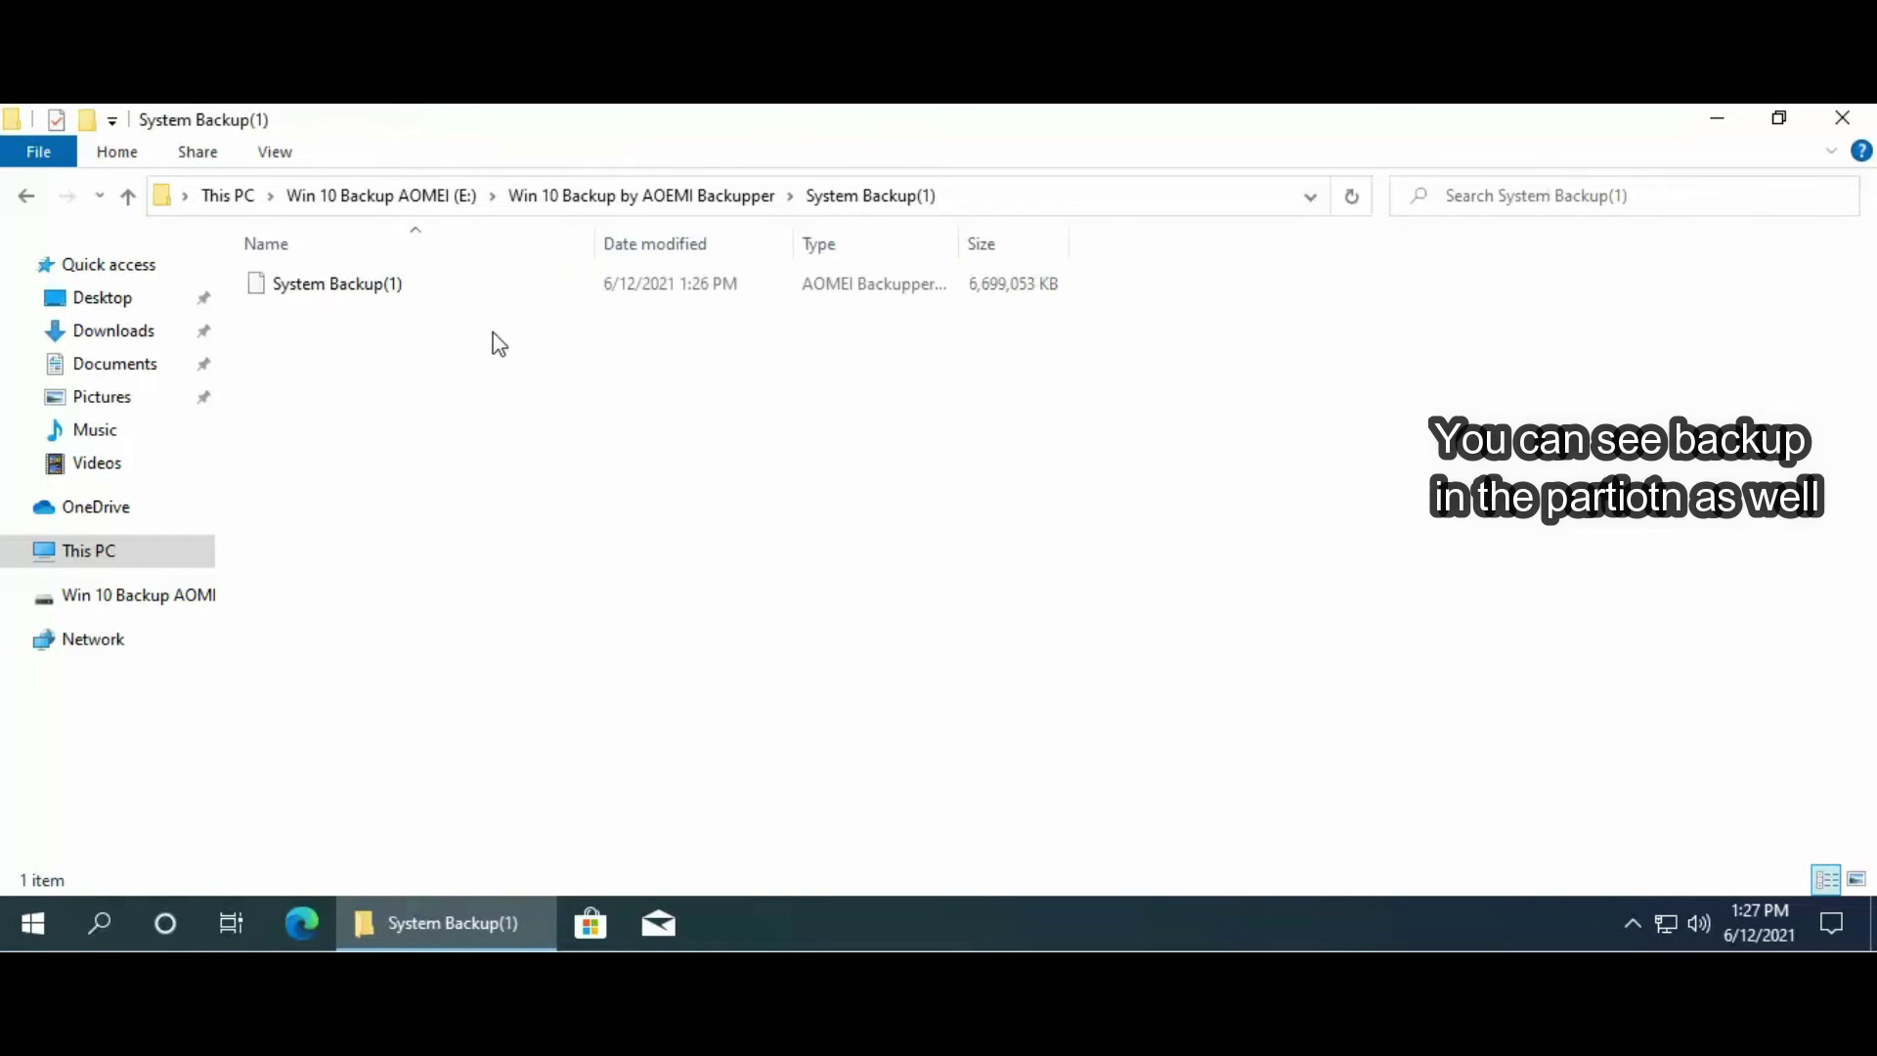
{"action": "left_click", "coordinate": [377, 297]}
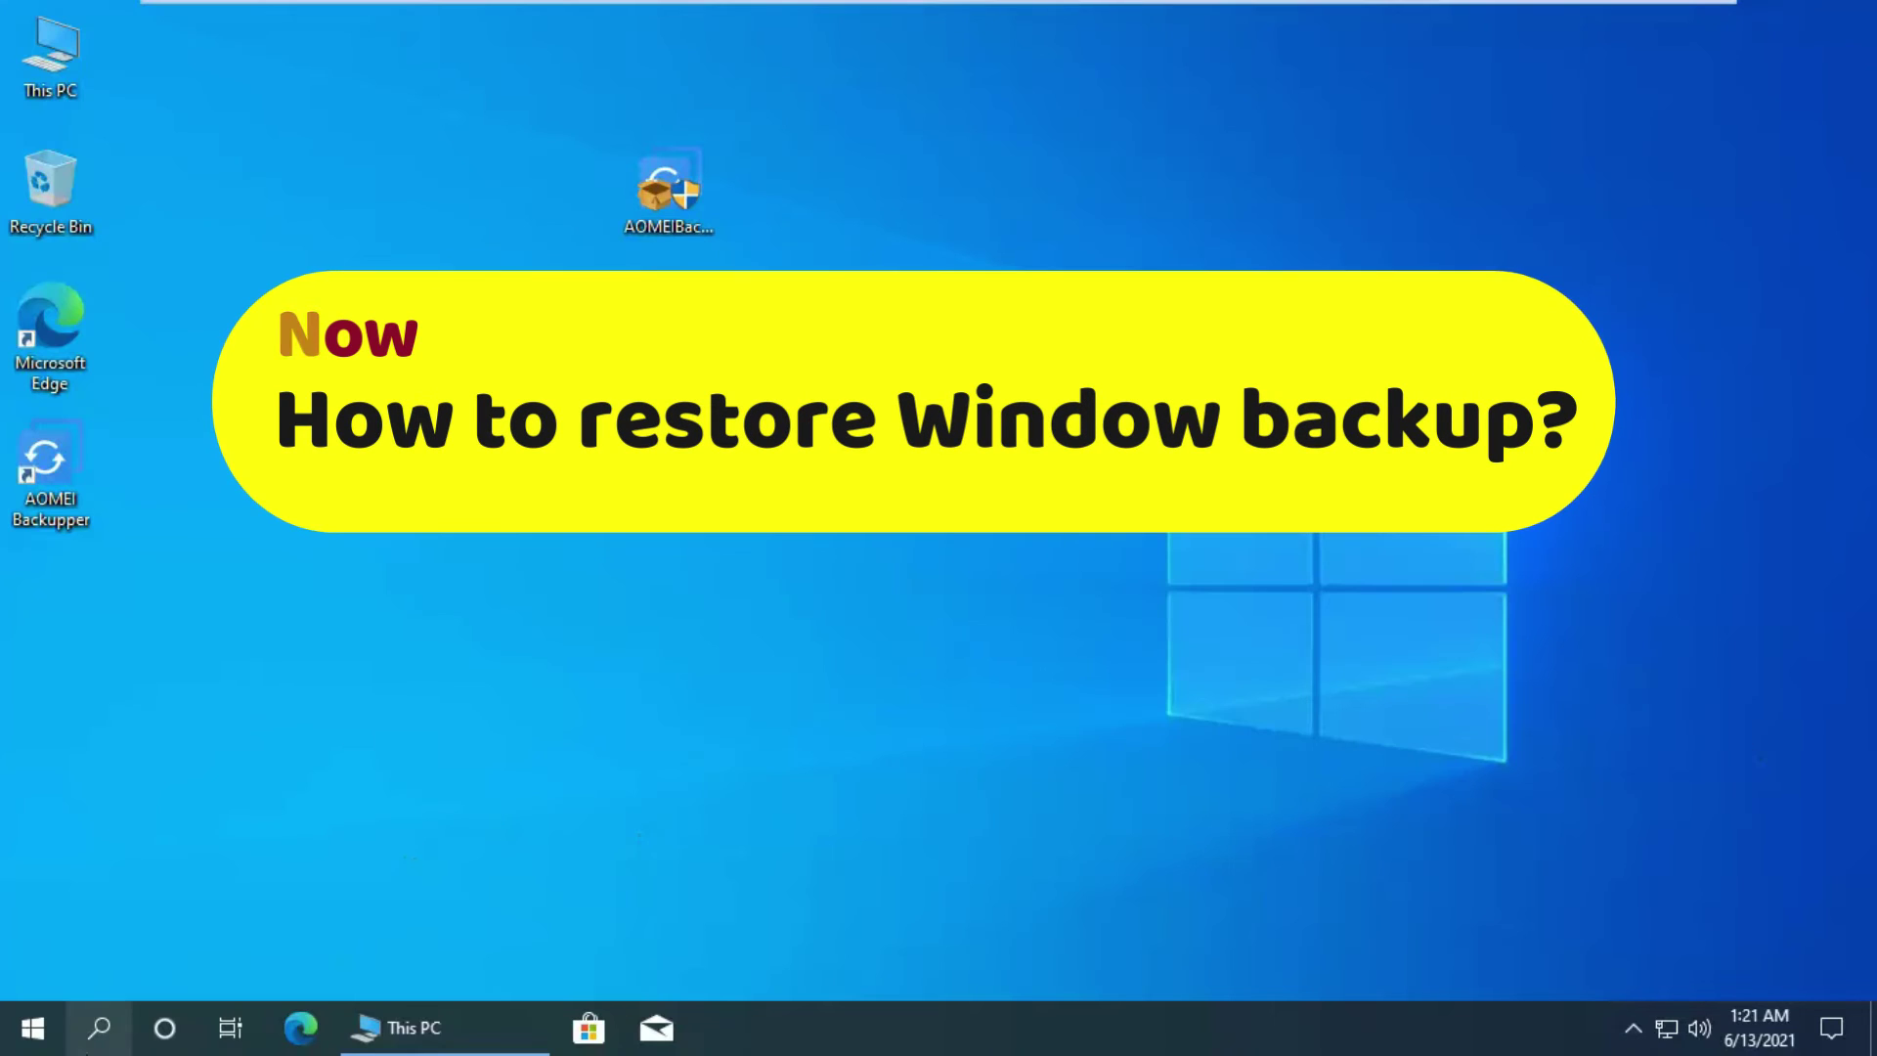
Start AOMEI Backupper again, allow it to make changes to the device, and open its Restore page
{"action": "left_click", "coordinate": [54, 1032]}
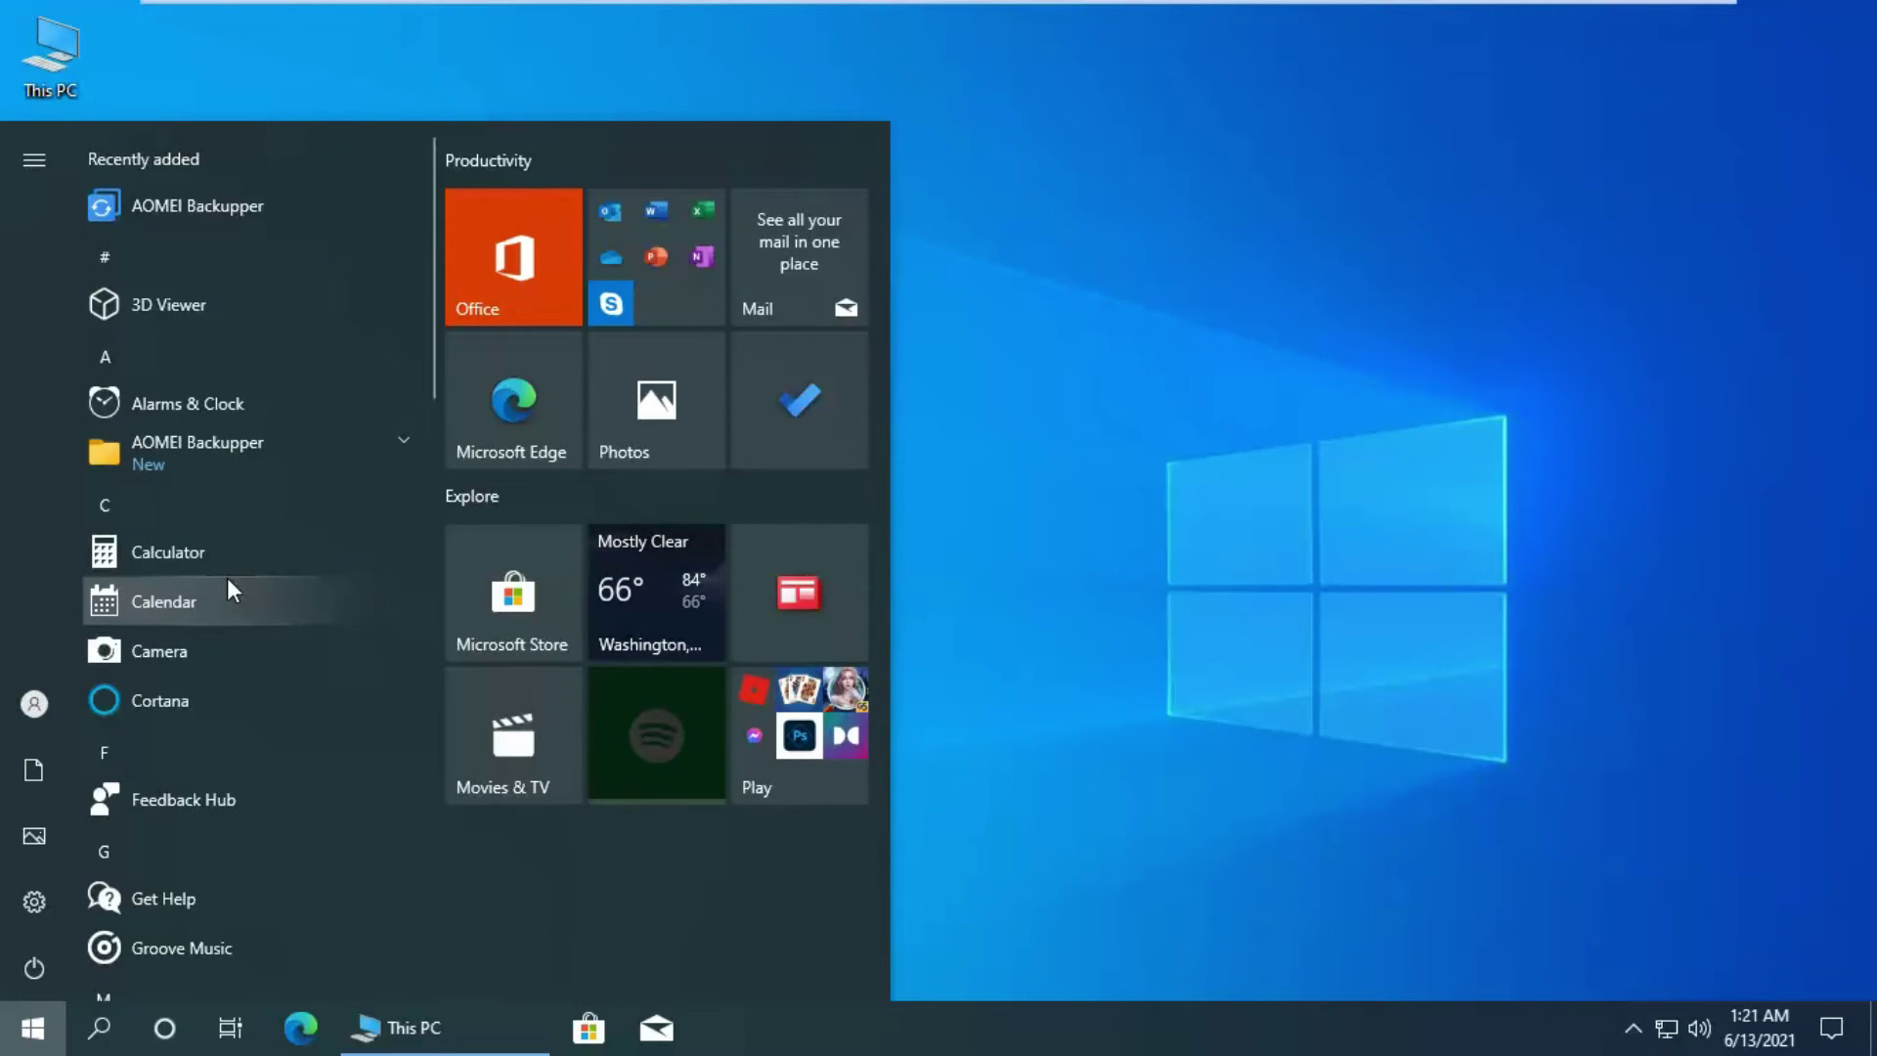
{"action": "left_click", "coordinate": [226, 213]}
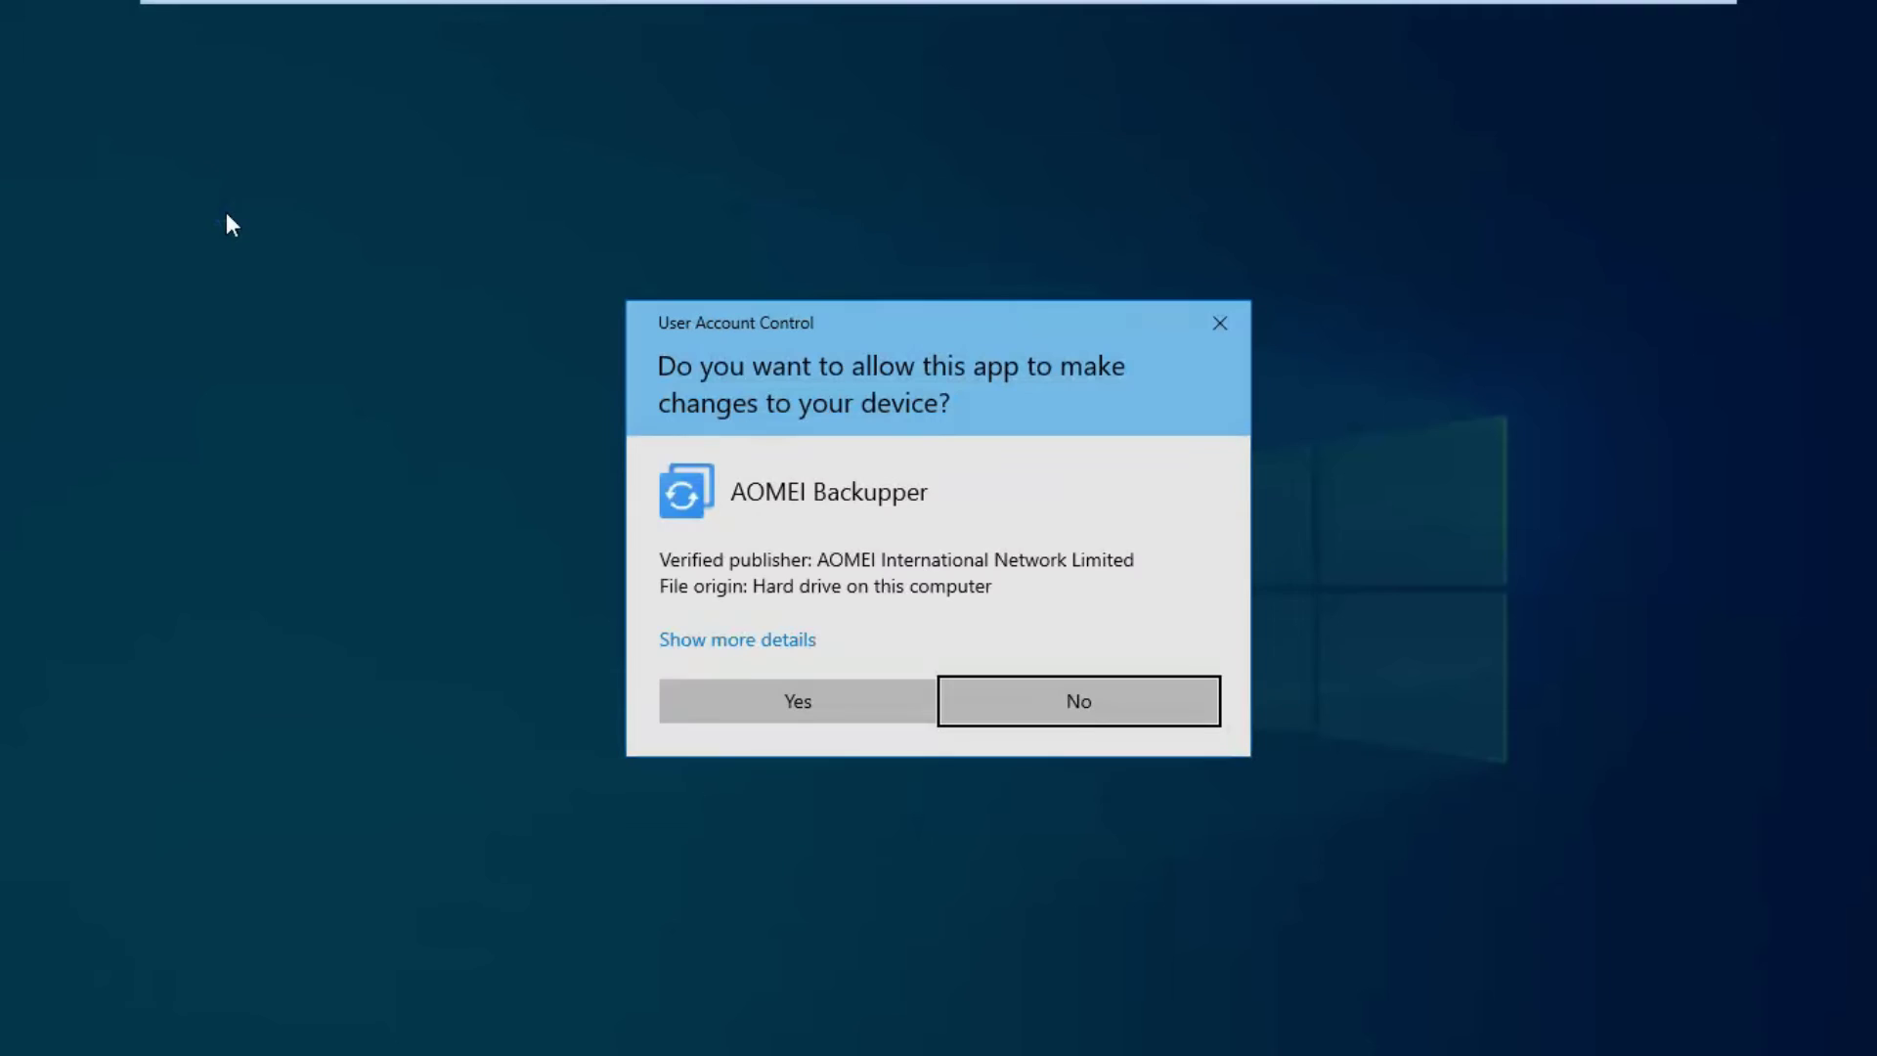
{"action": "left_click", "coordinate": [890, 718]}
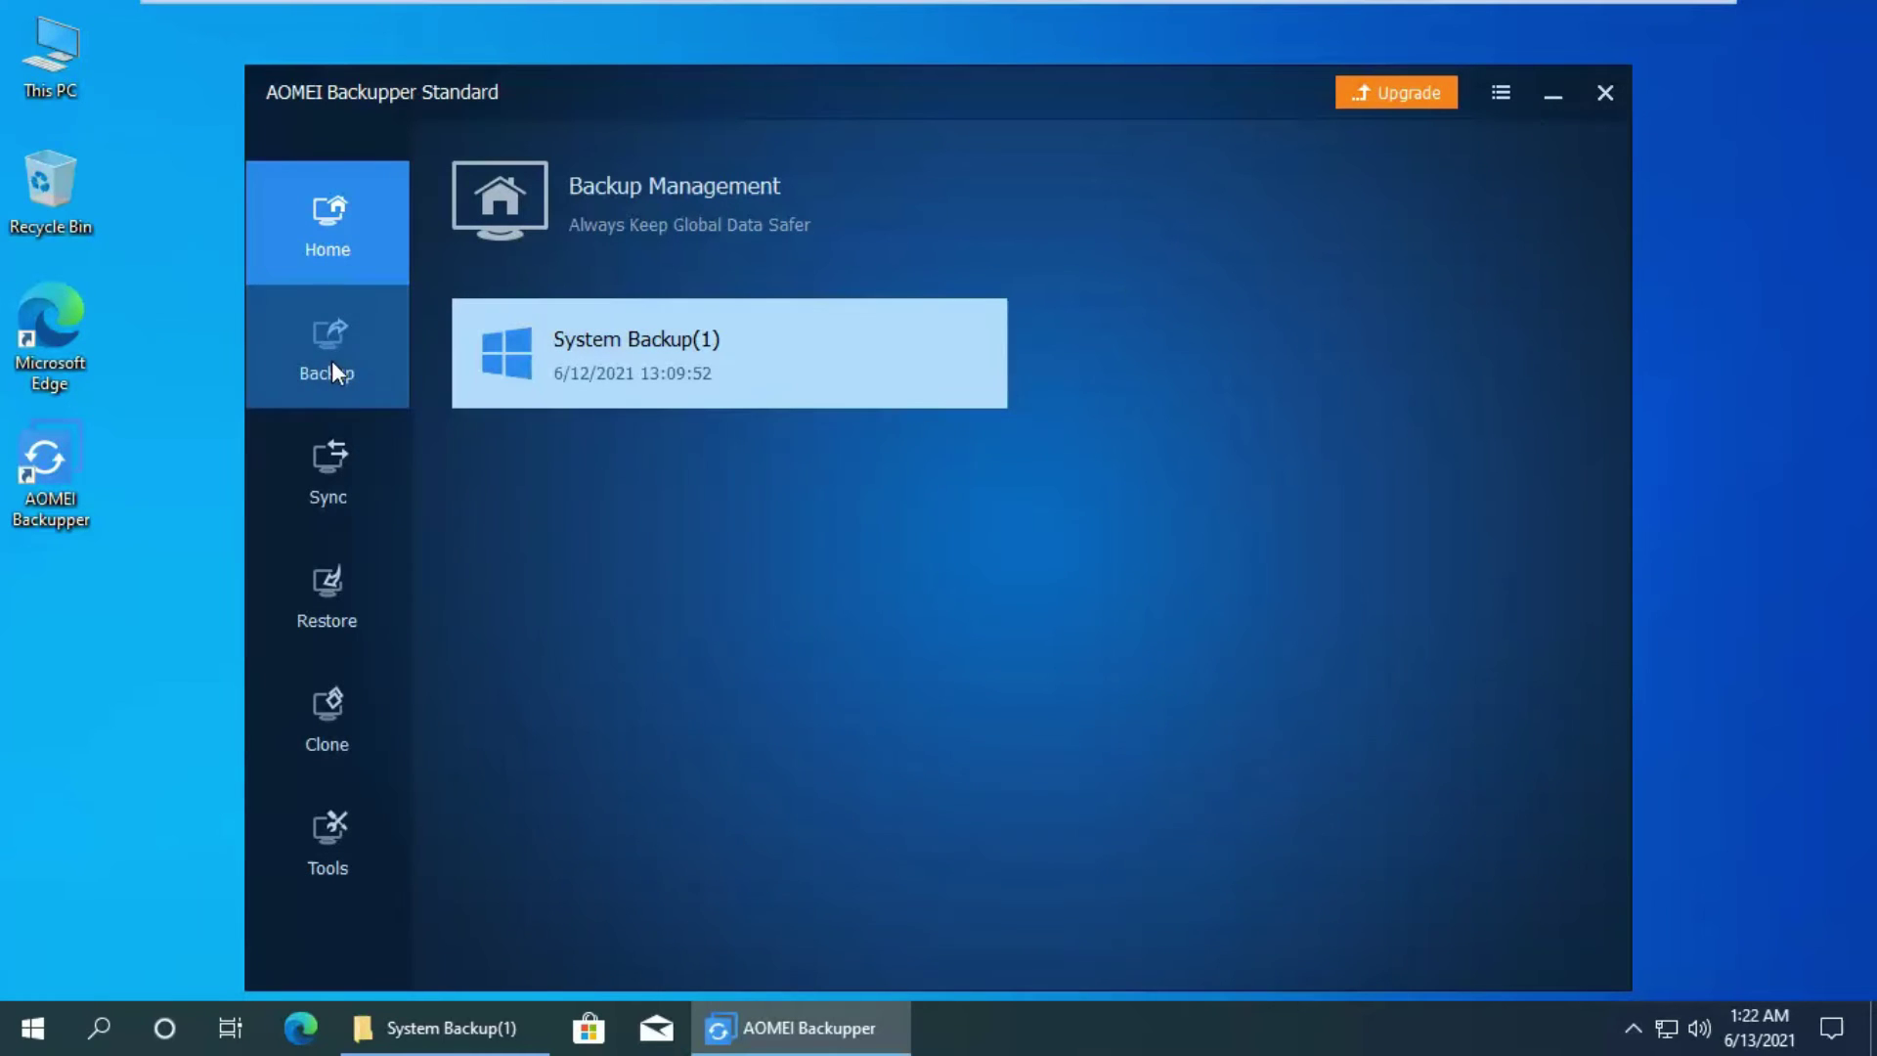
{"action": "left_click", "coordinate": [311, 578]}
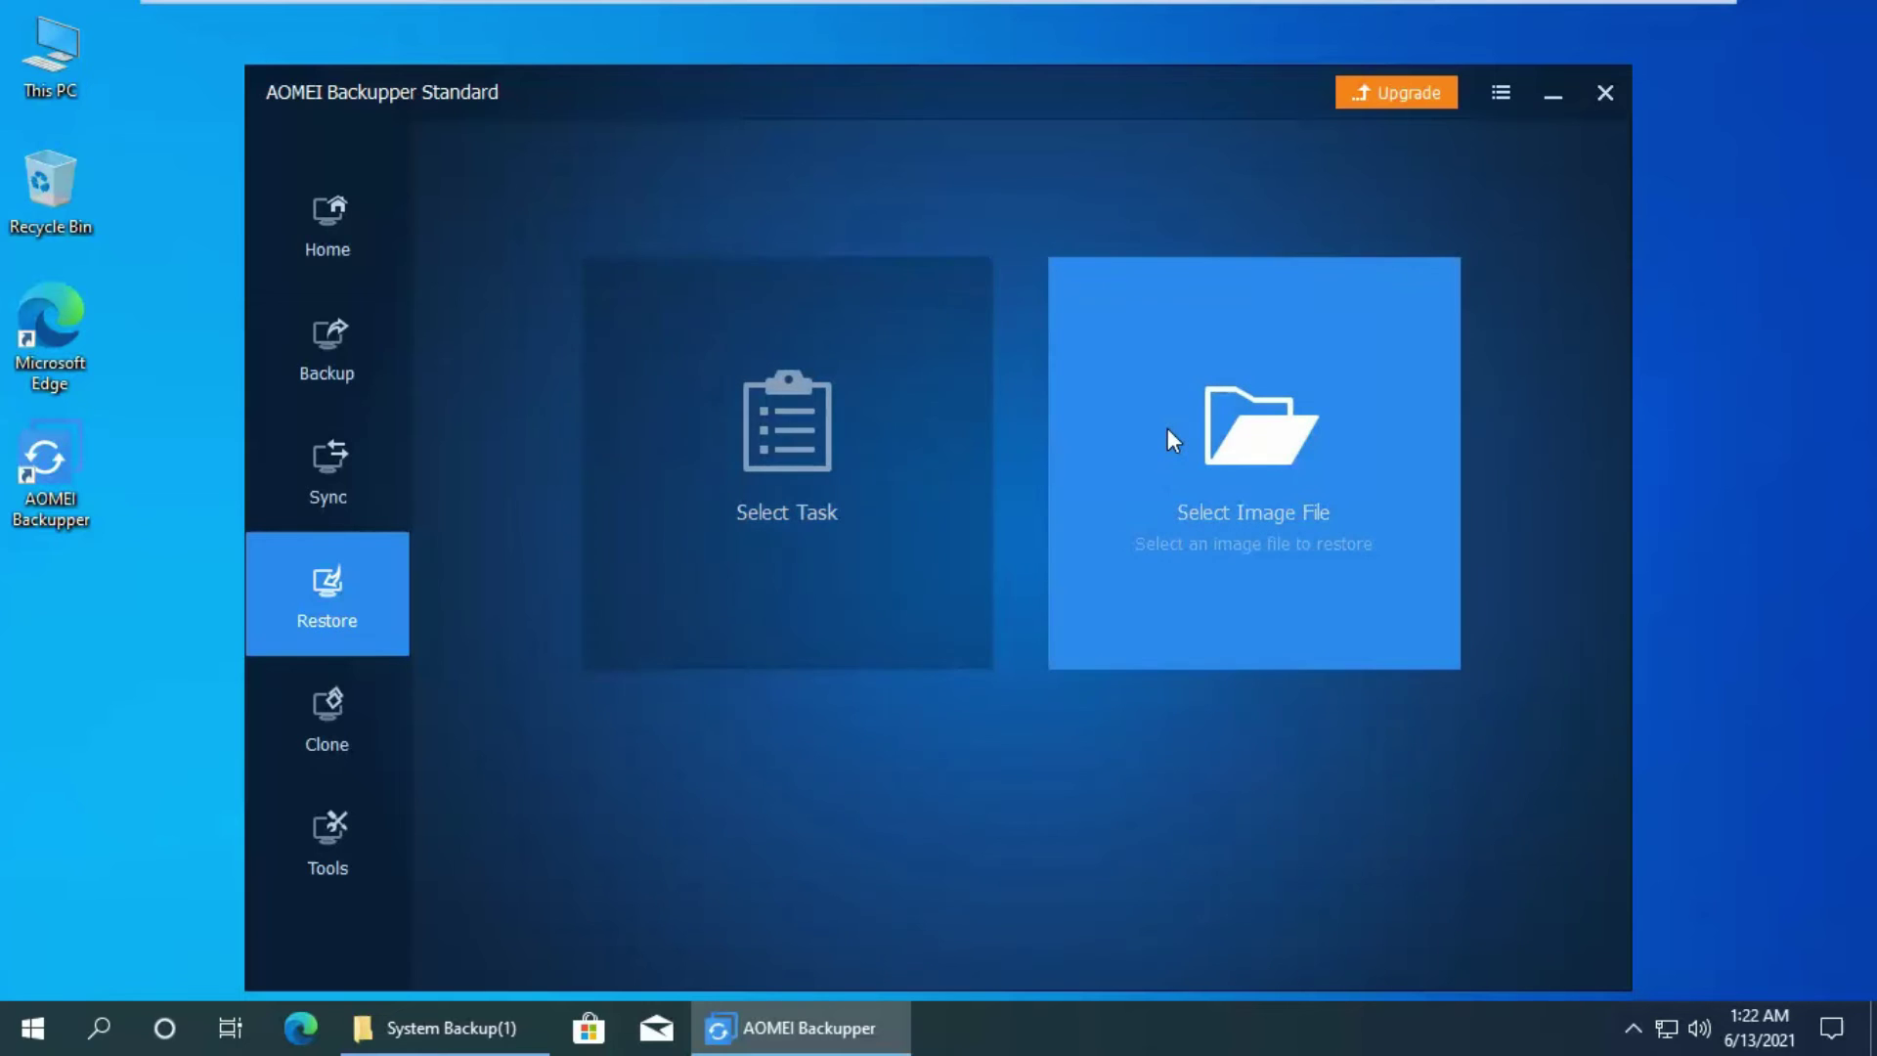
Load the System Backup(1) image from the "Win 10 Backup by AOEMI Backupper" folder on drive E: as the restore source
{"action": "left_click_drag", "start_coordinate": [1180, 90], "coordinate": [1187, 48]}
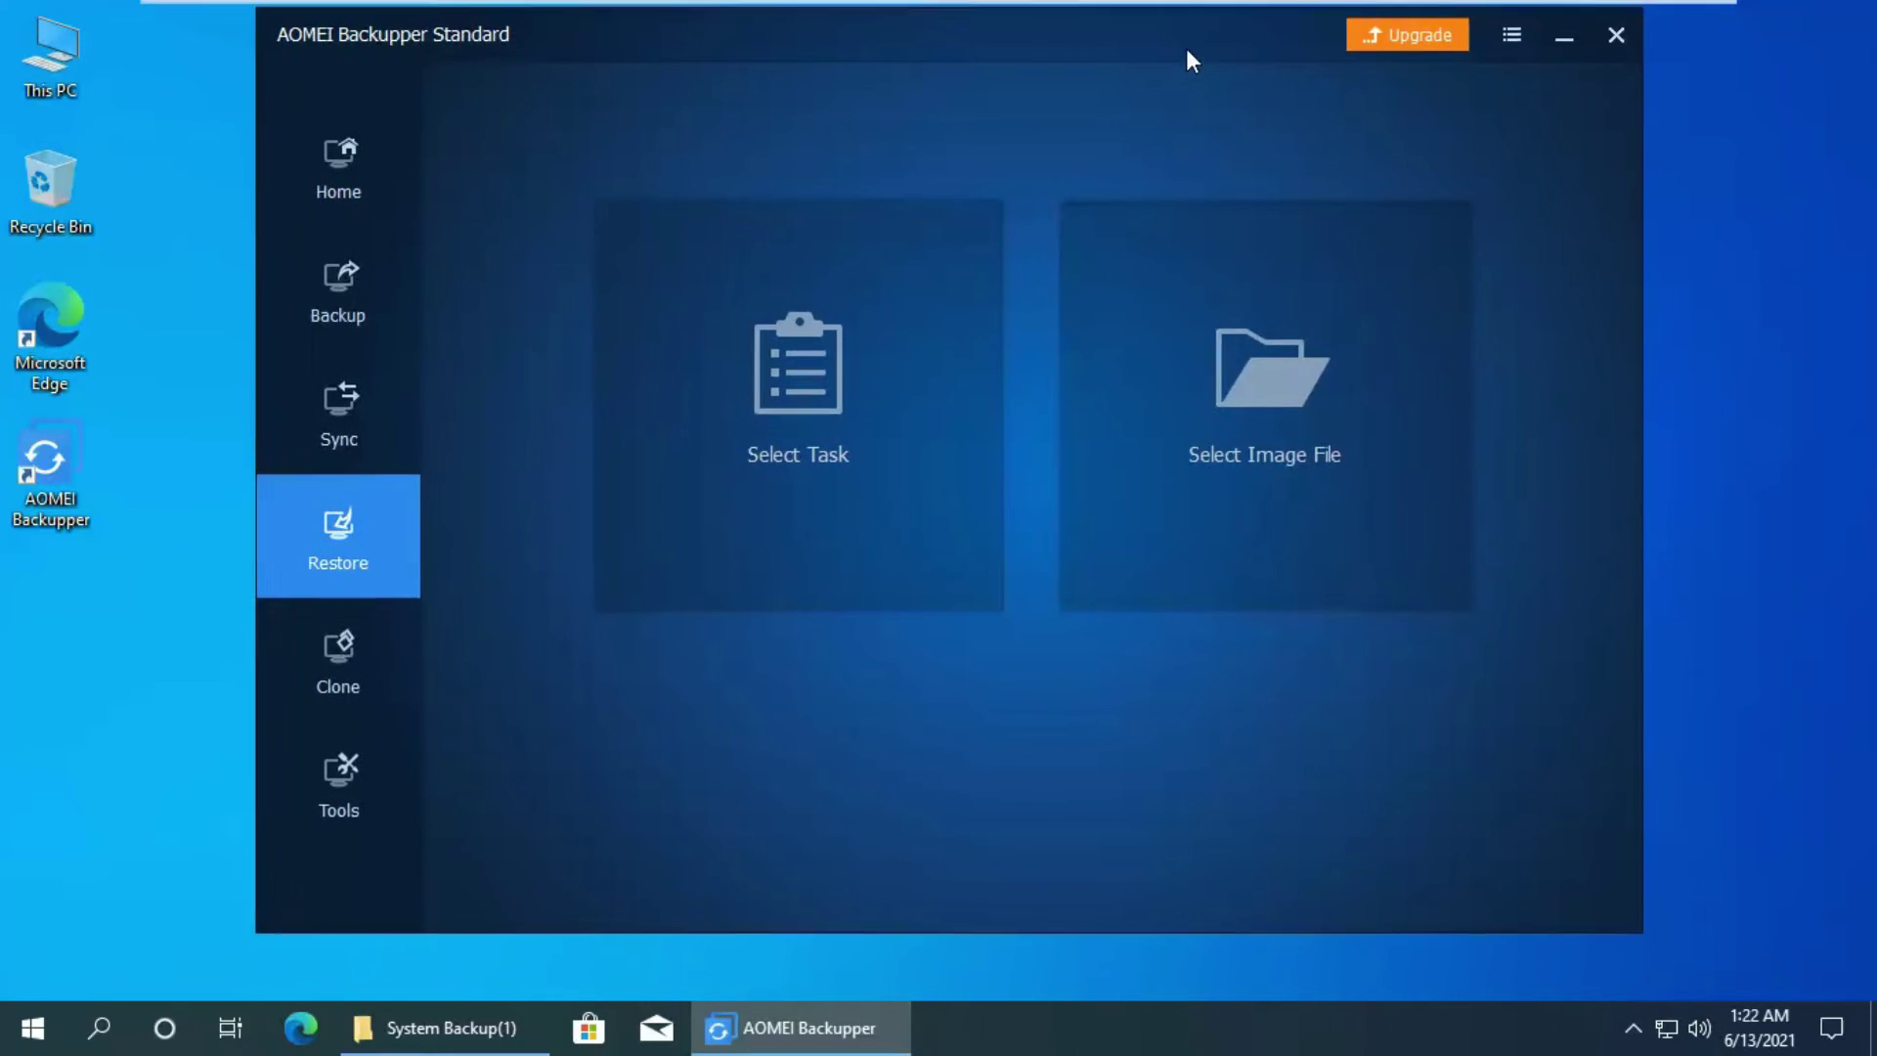
{"action": "left_click", "coordinate": [1242, 408]}
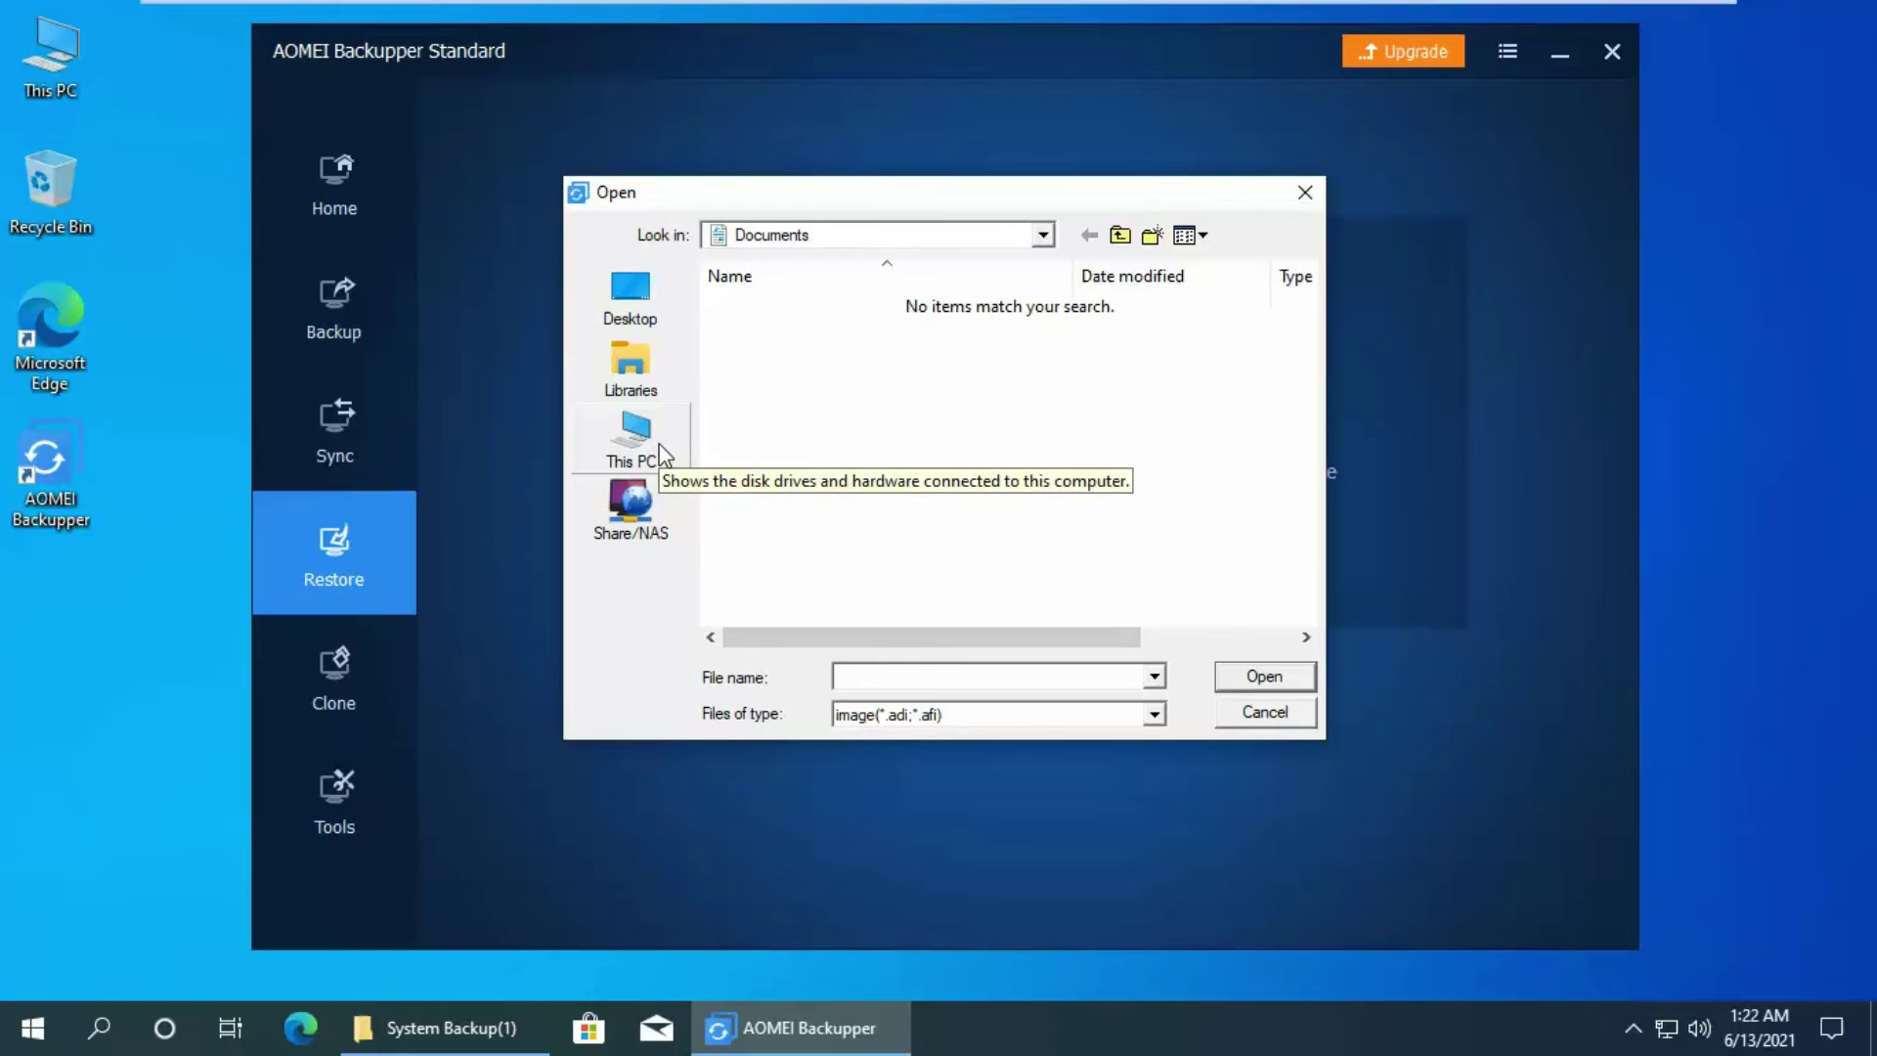
{"action": "left_click", "coordinate": [663, 454]}
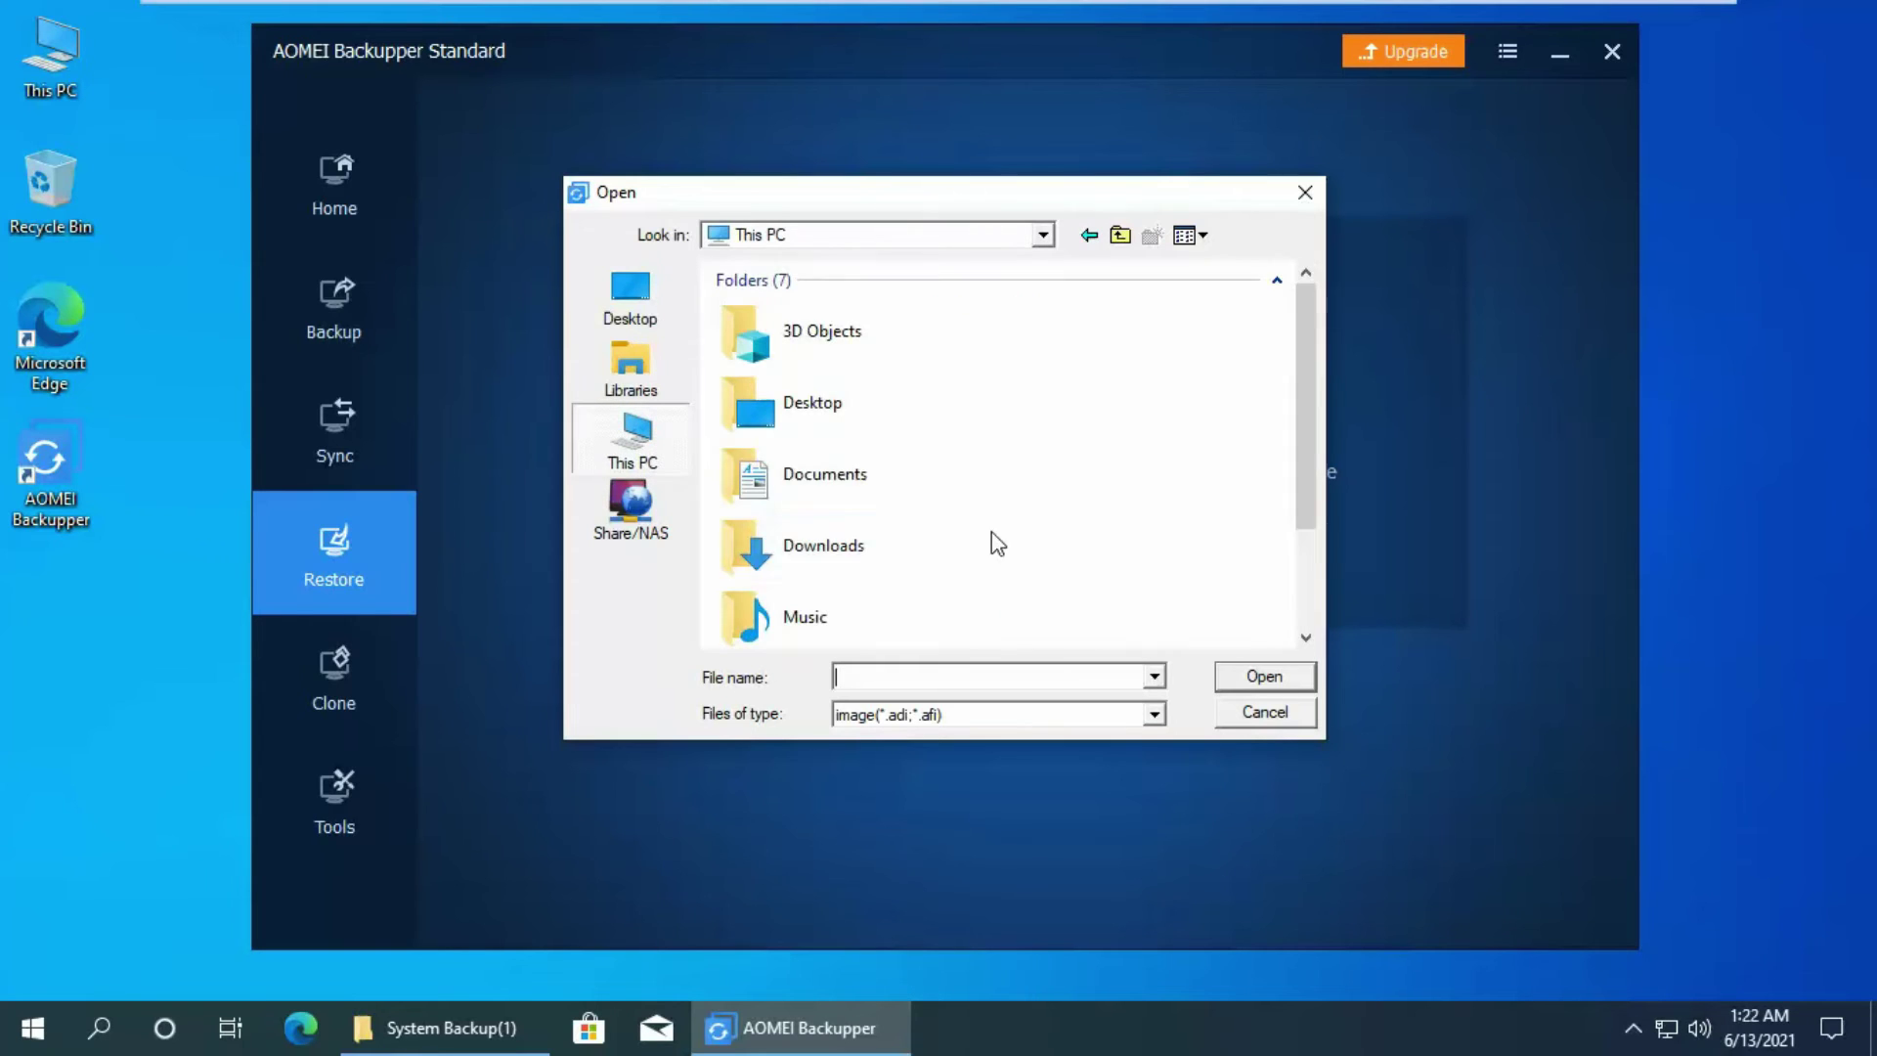
{"action": "left_click_drag", "start_coordinate": [1306, 402], "coordinate": [1298, 539]}
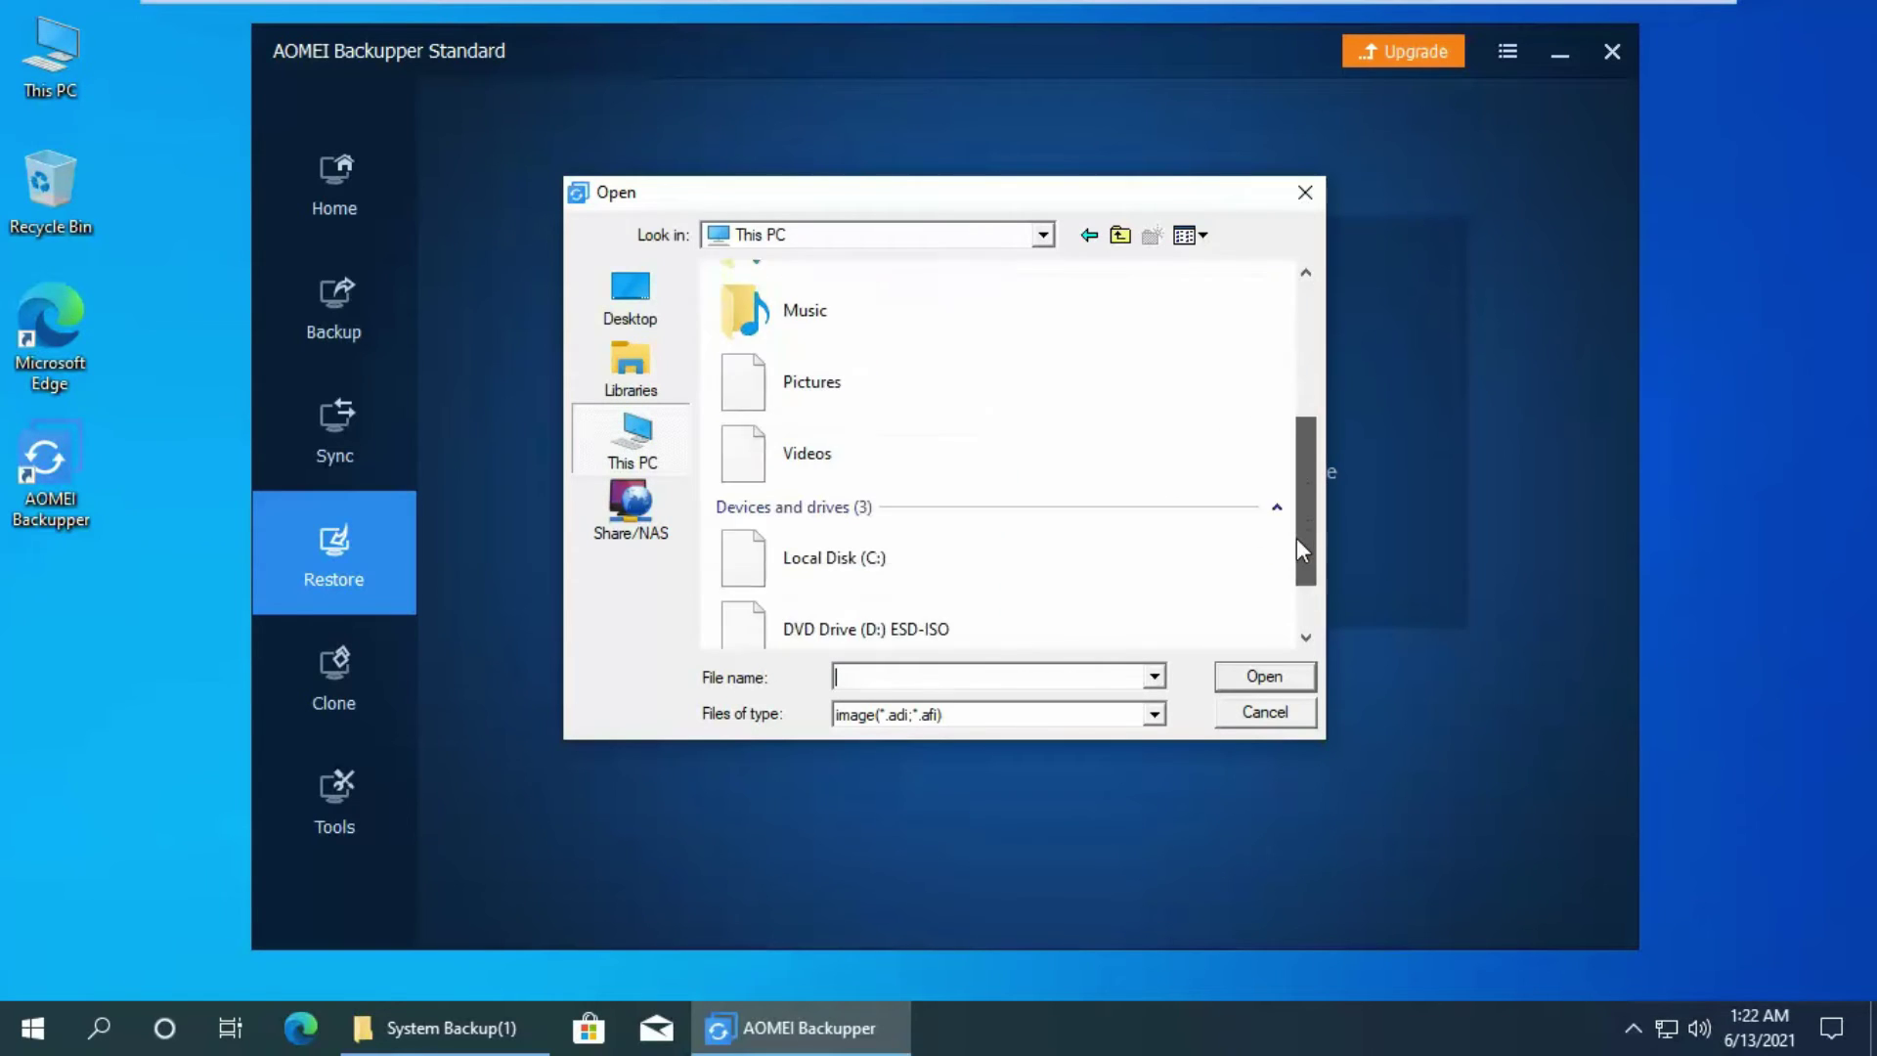
{"action": "scroll", "coordinate": [1296, 537], "scroll_direction": "down", "scroll_amount": 1}
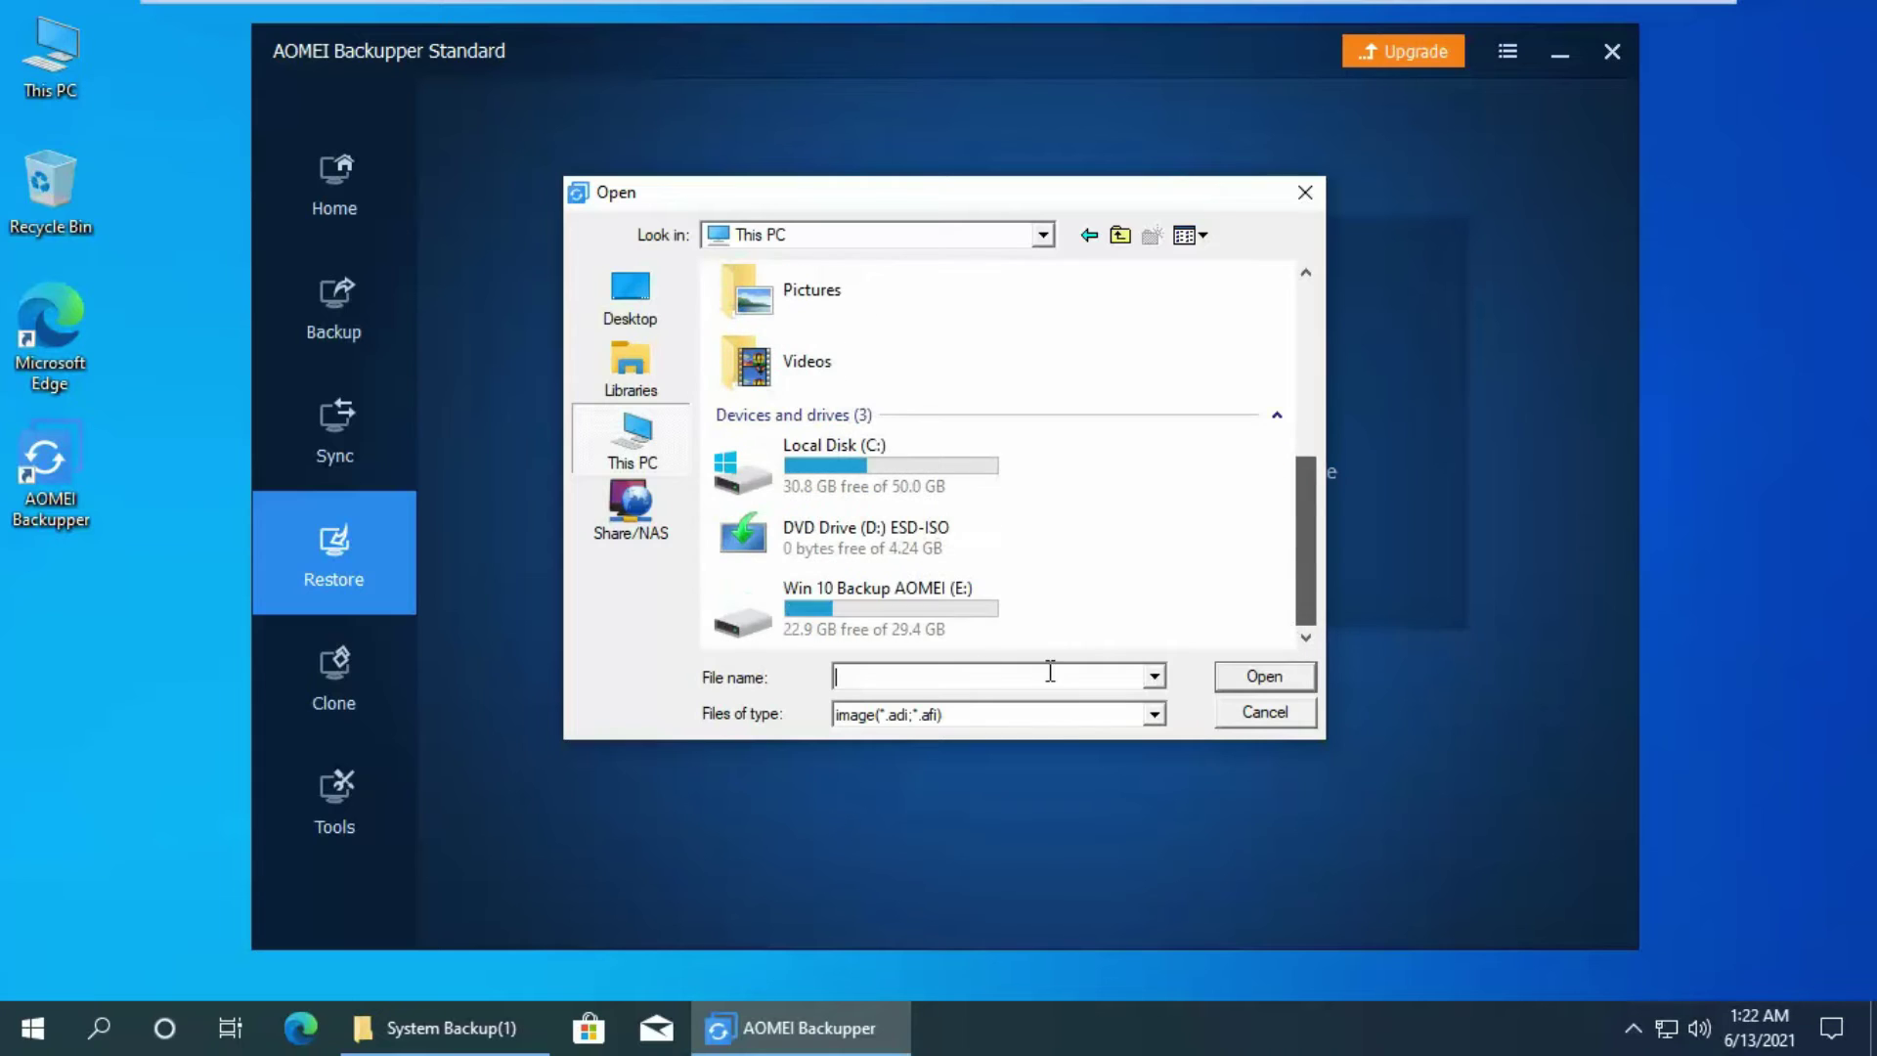
{"action": "left_click", "coordinate": [937, 608]}
{"action": "left_click", "coordinate": [937, 607]}
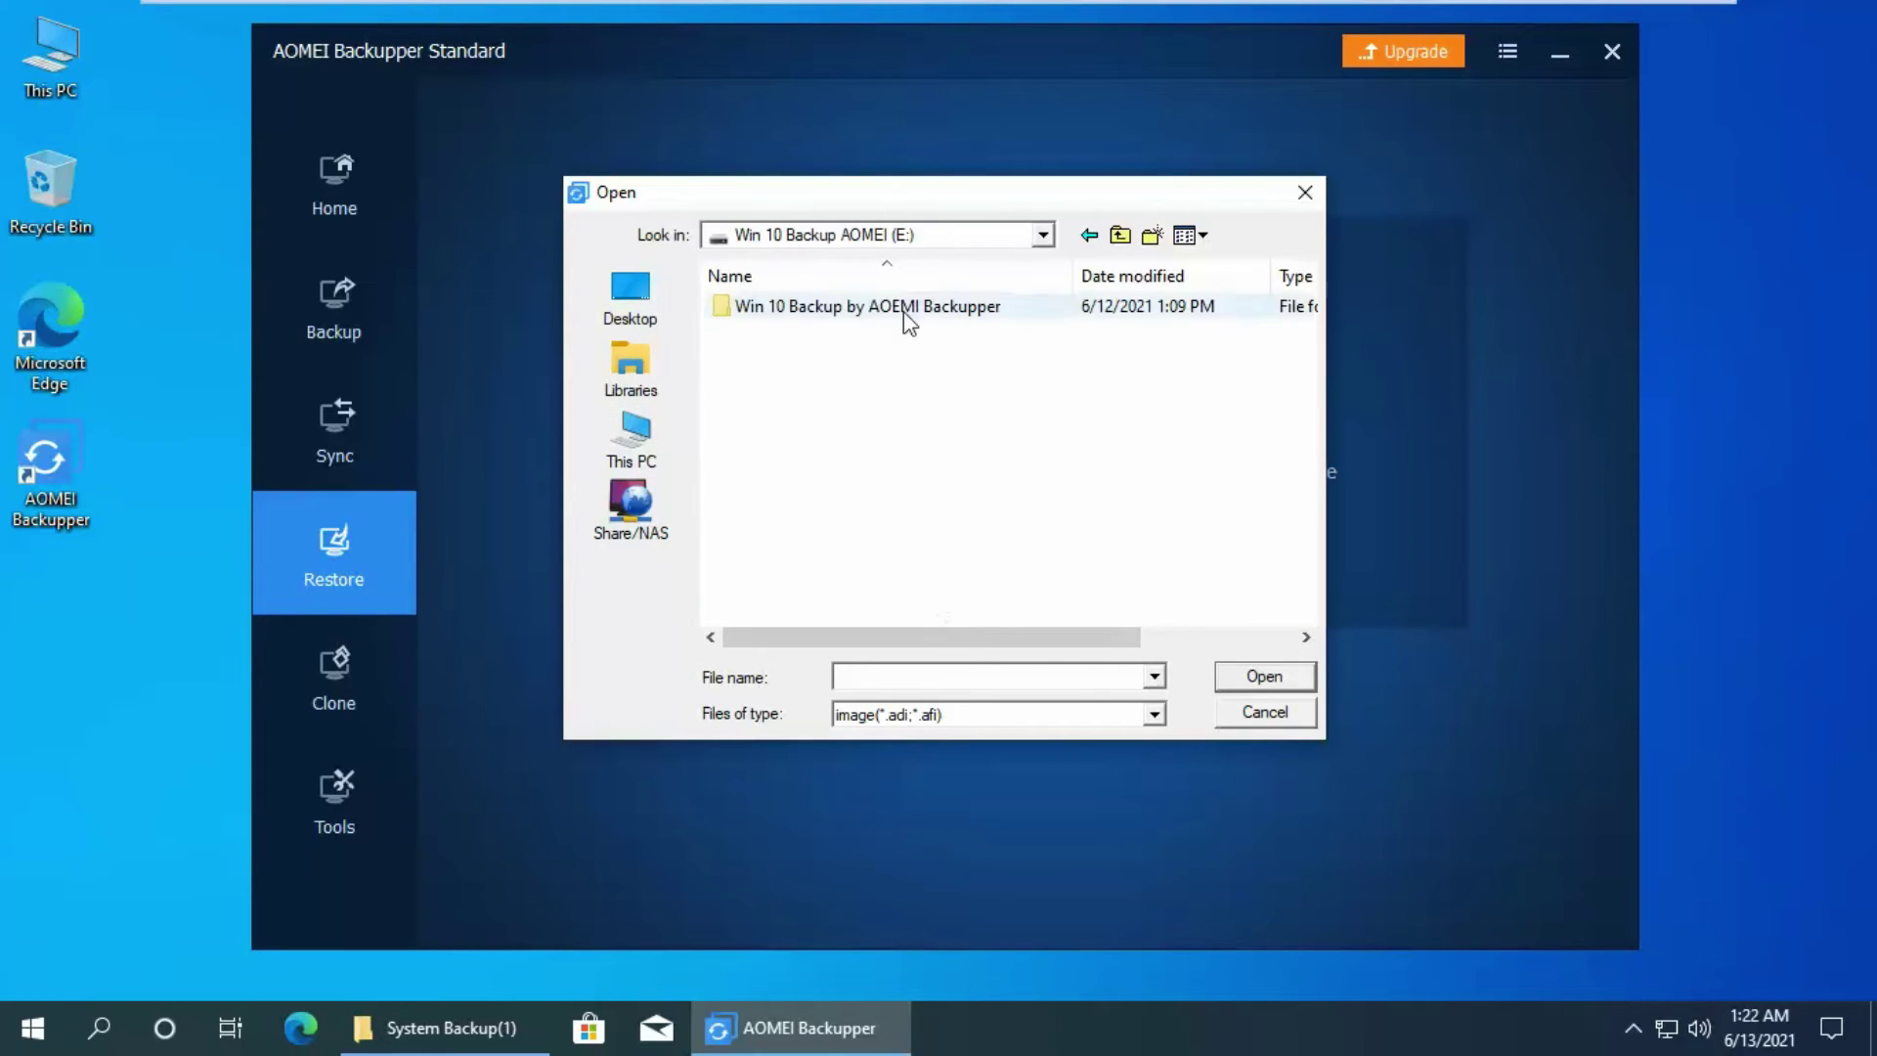
{"action": "double_click", "coordinate": [905, 314]}
{"action": "double_click", "coordinate": [903, 309]}
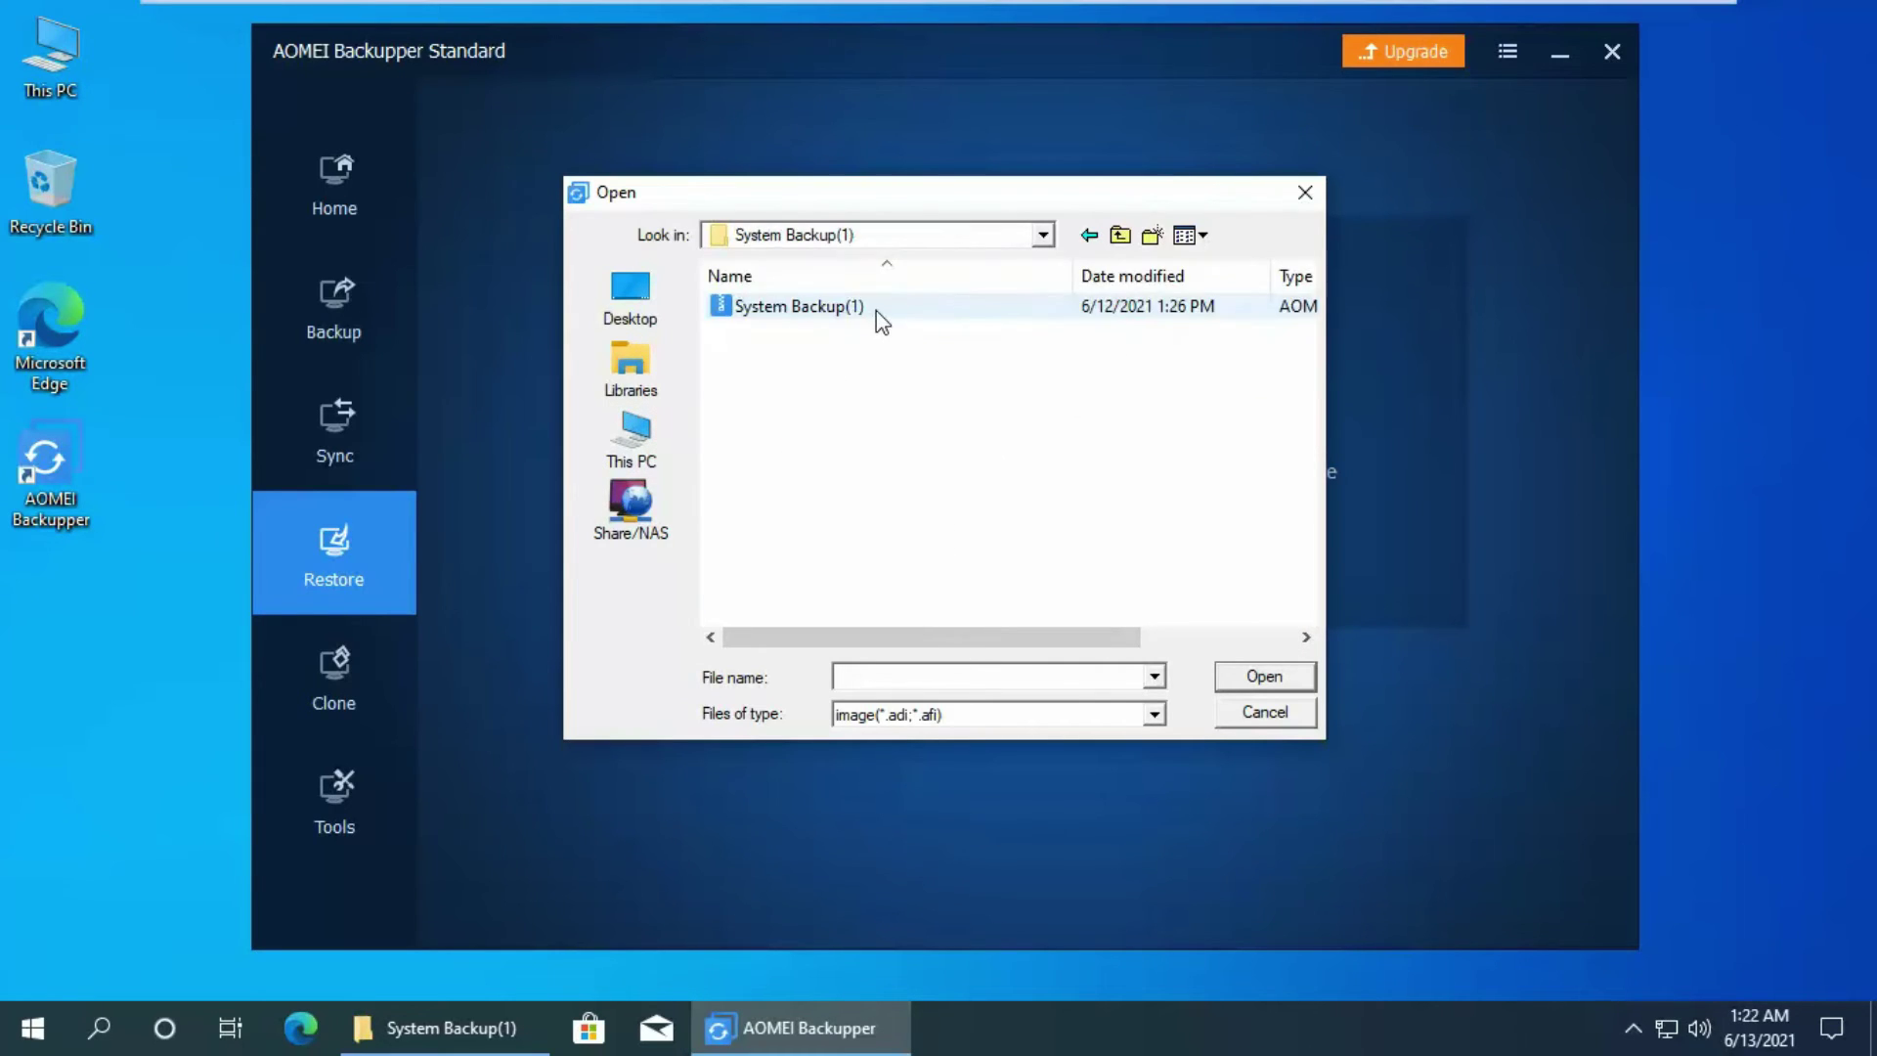
{"action": "left_click", "coordinate": [876, 307]}
{"action": "left_click", "coordinate": [1262, 685]}
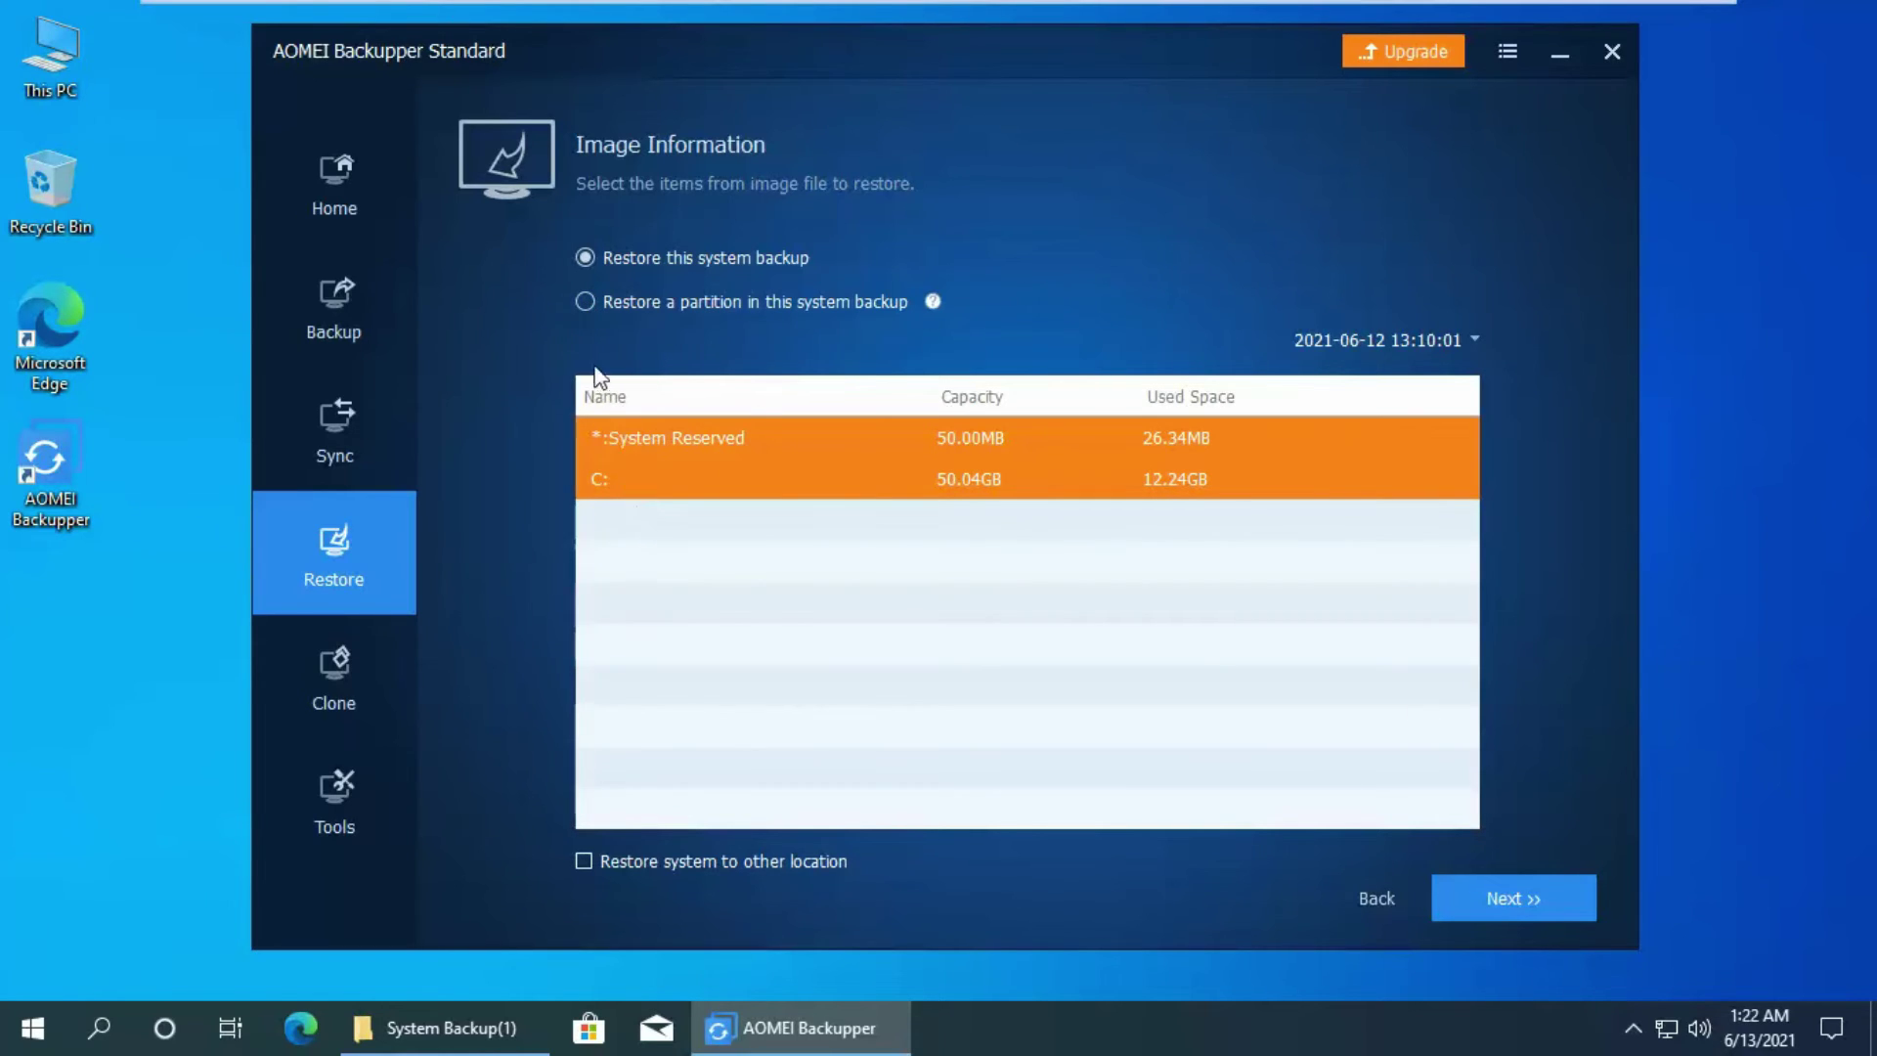
Choose to restore a partition in this system backup, select the C: partition, and continue to the destination selection
{"action": "left_click", "coordinate": [585, 302]}
{"action": "left_click", "coordinate": [655, 484]}
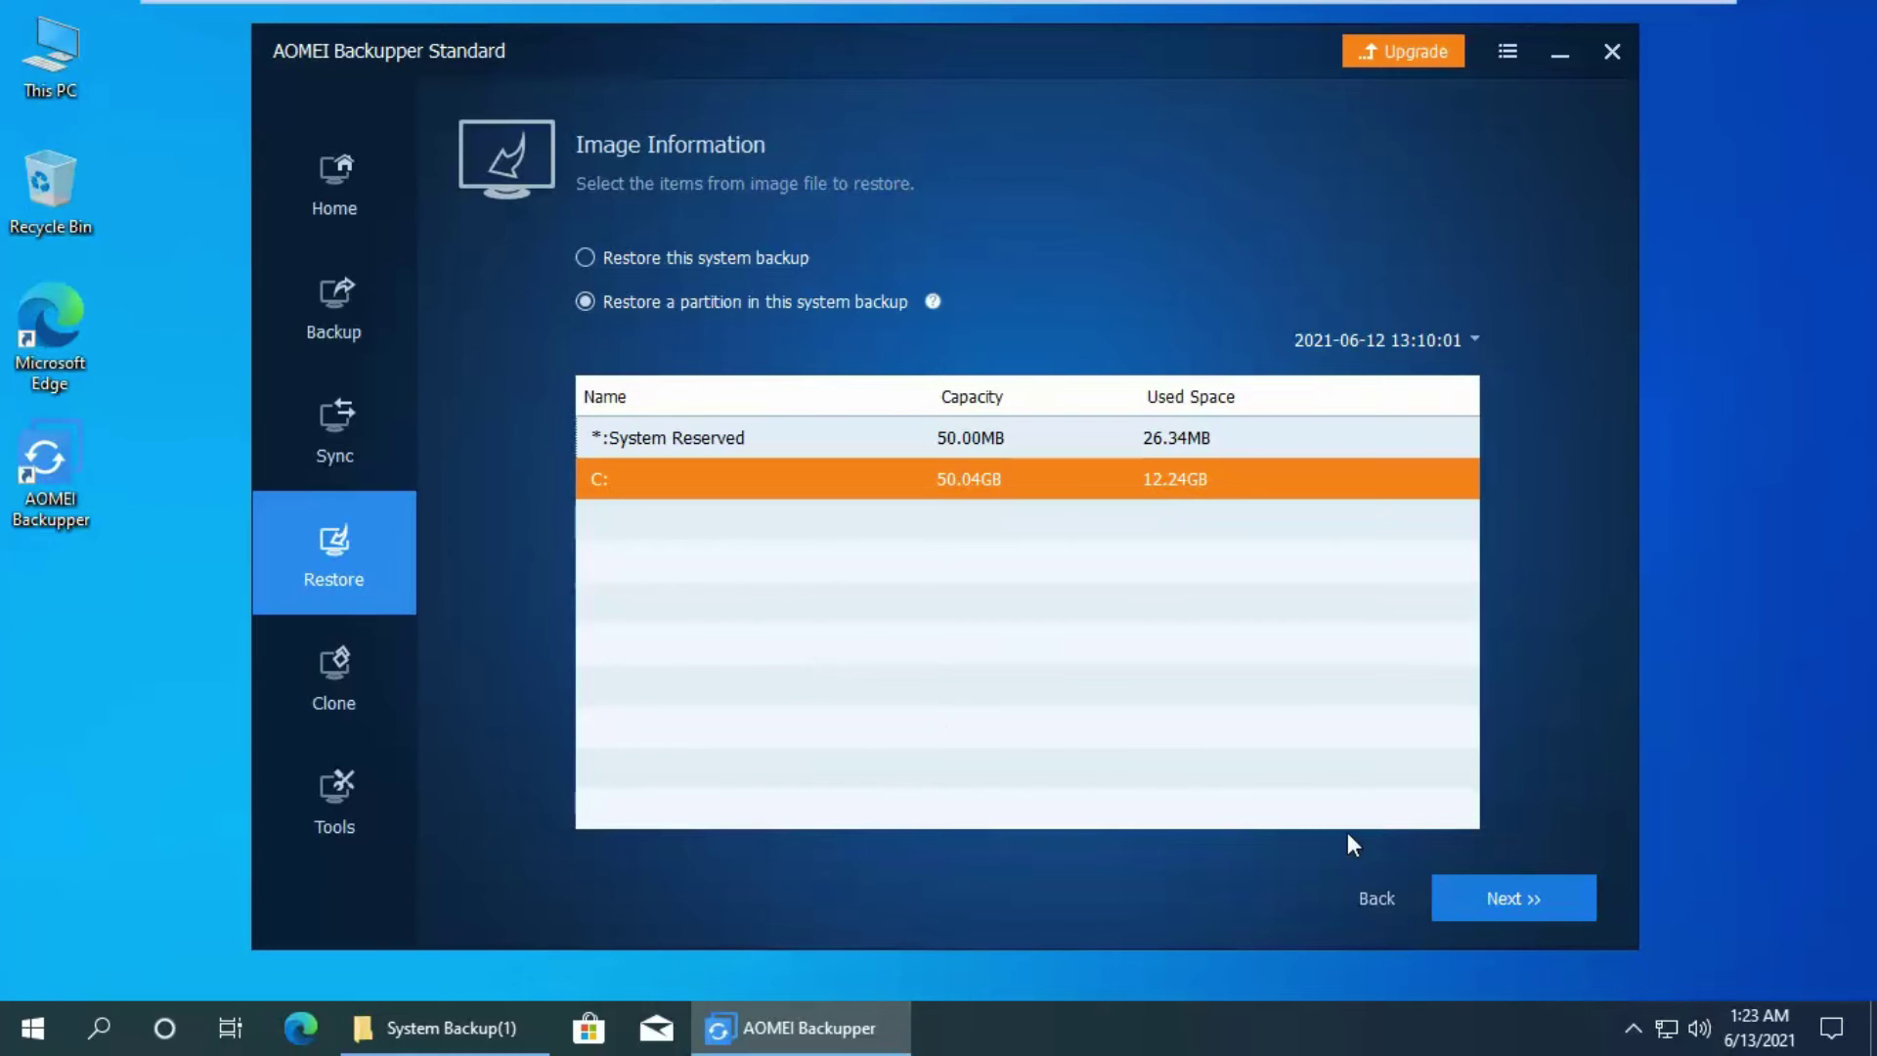
{"action": "left_click", "coordinate": [1498, 898]}
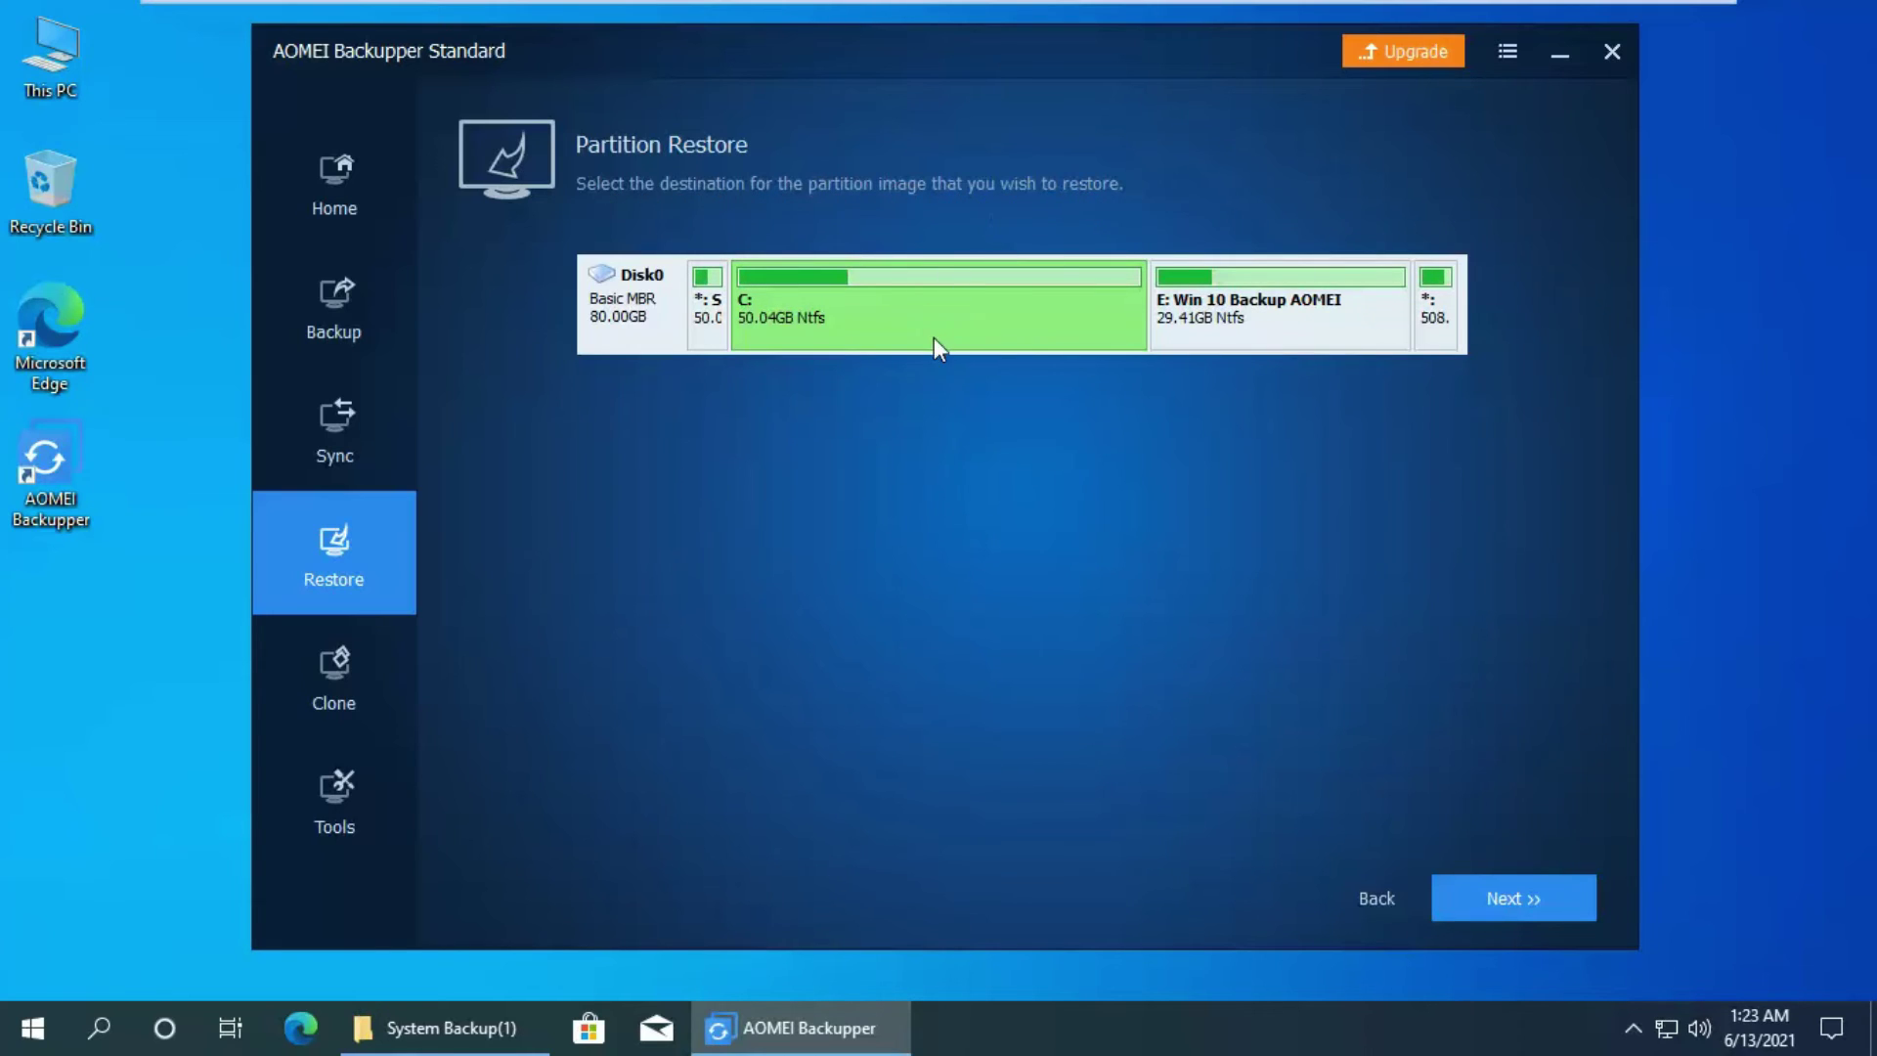
Set the C: partition on Disk0 as the restore destination and accept overwriting it
{"action": "left_click", "coordinate": [1214, 332]}
{"action": "left_click", "coordinate": [854, 333]}
{"action": "left_click", "coordinate": [1516, 903]}
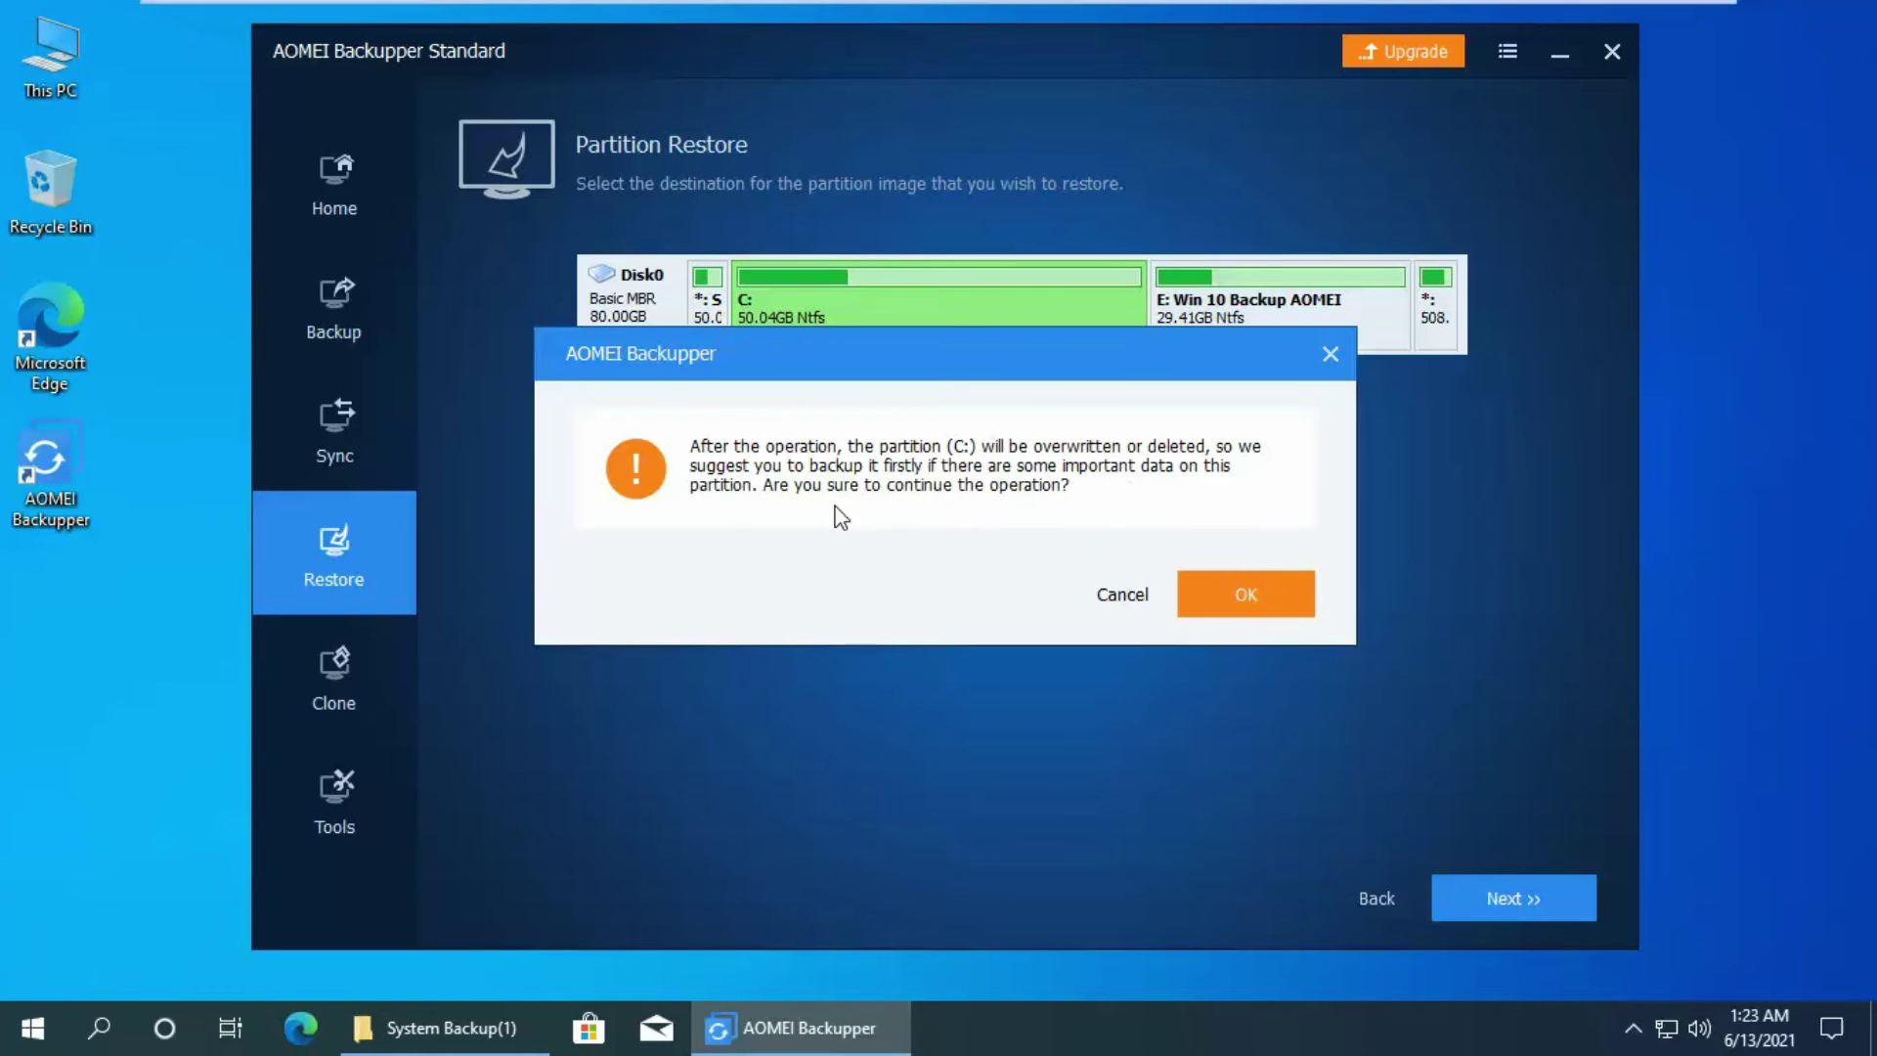
{"action": "left_click", "coordinate": [1212, 589]}
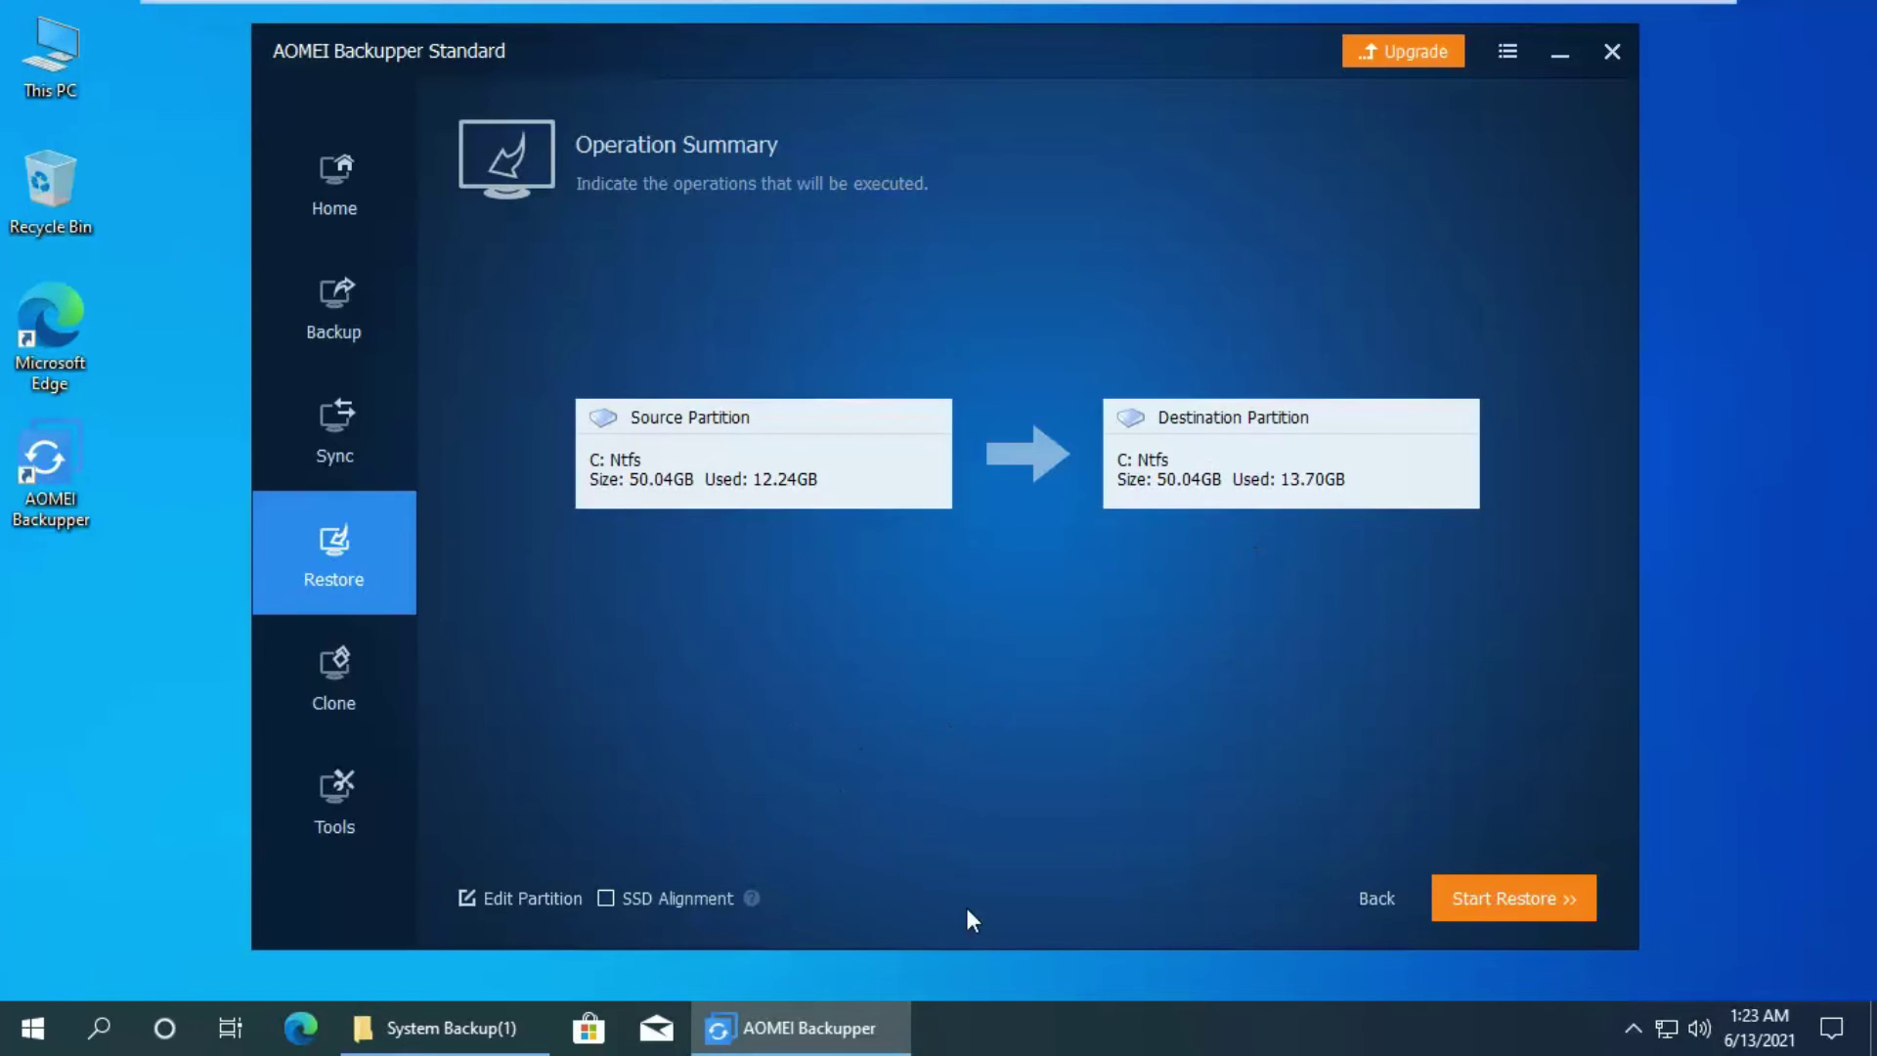
Start the restore and agree to restart the computer using the AOMEI Windows PE bootable media
{"action": "left_click", "coordinate": [1528, 888]}
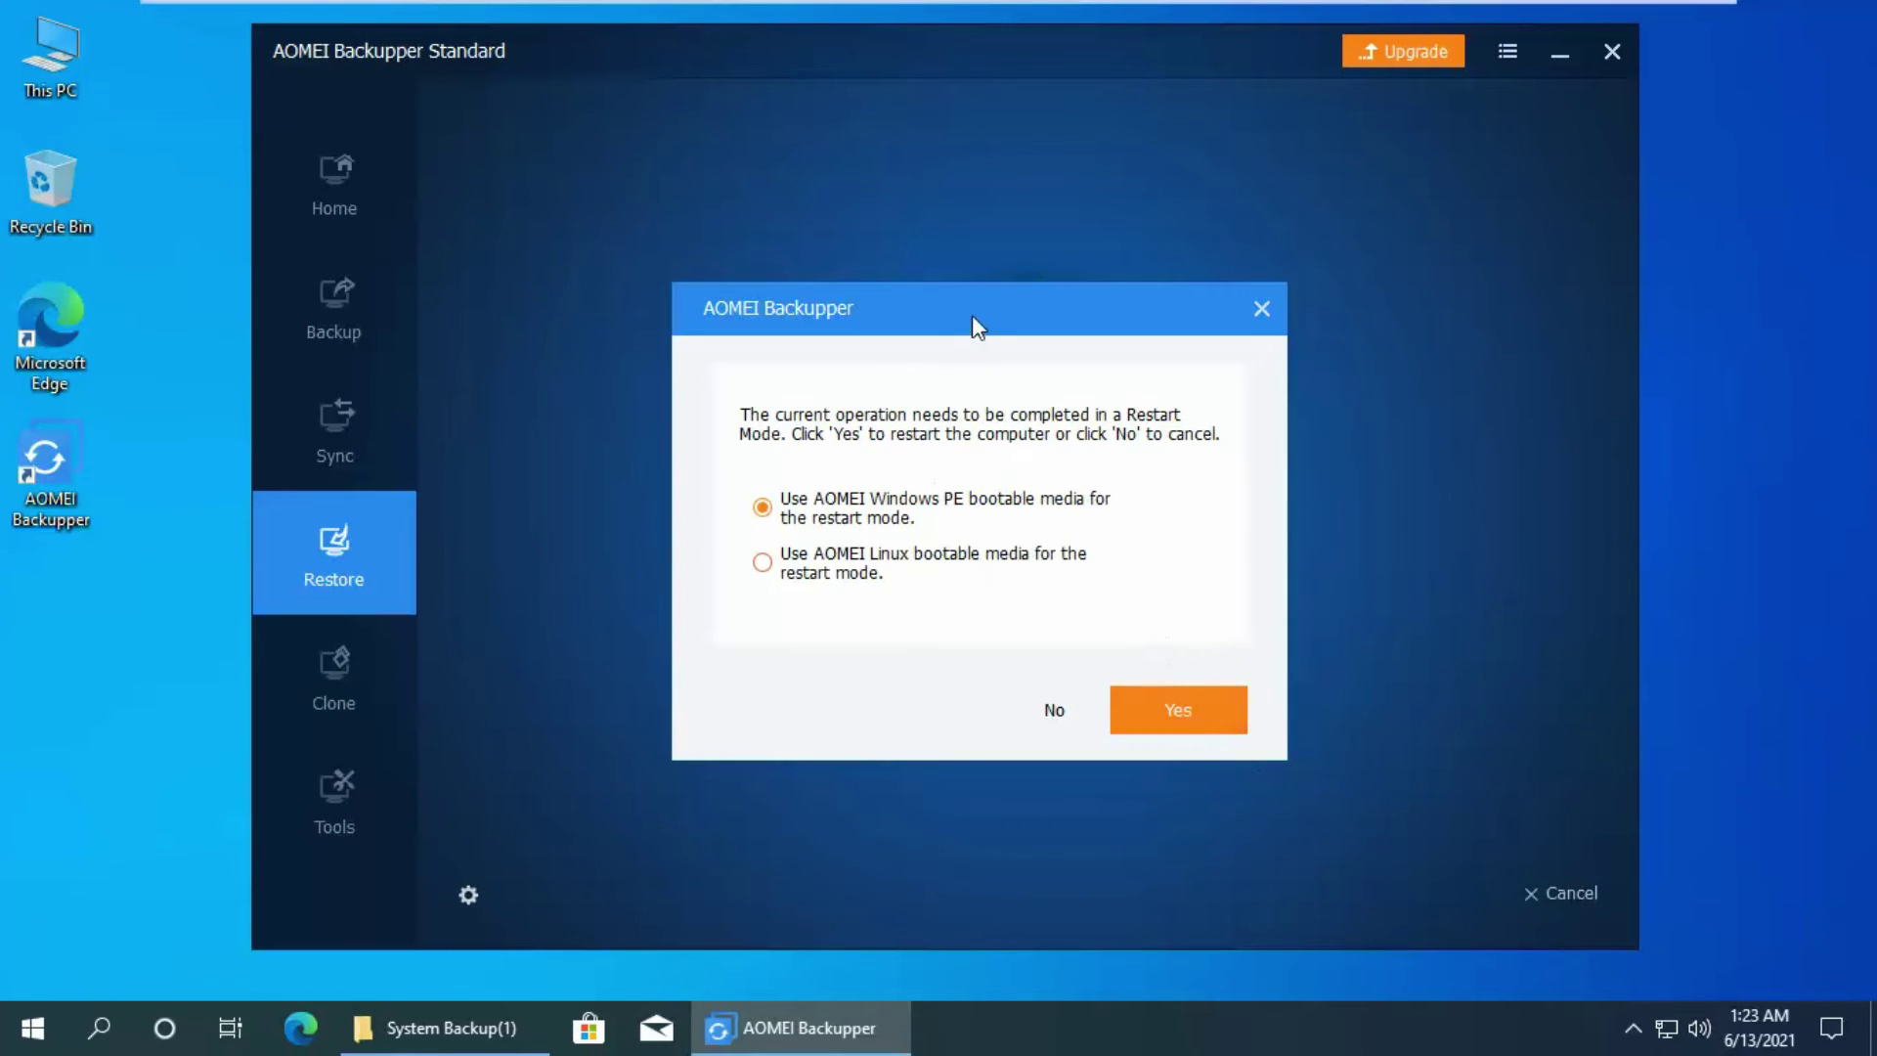
{"action": "left_click_drag", "start_coordinate": [972, 315], "coordinate": [900, 294]}
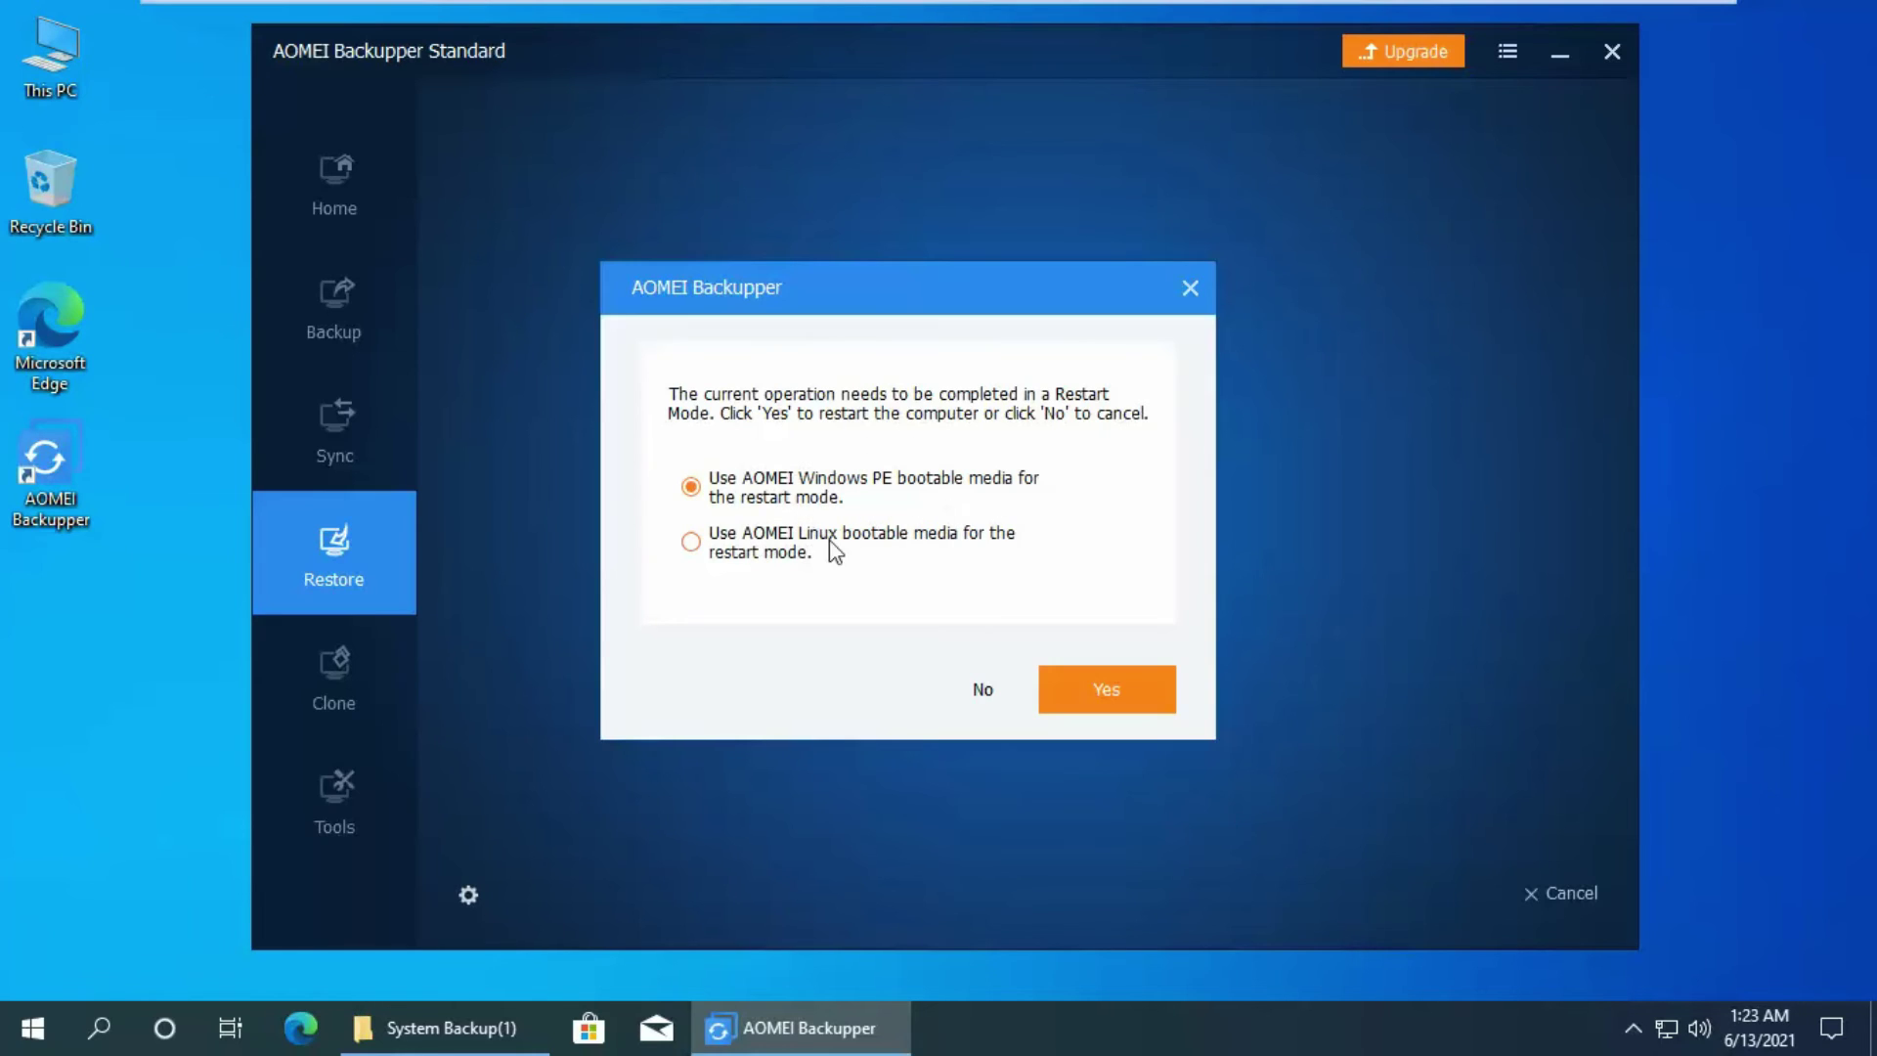
{"action": "left_click", "coordinate": [1105, 696]}
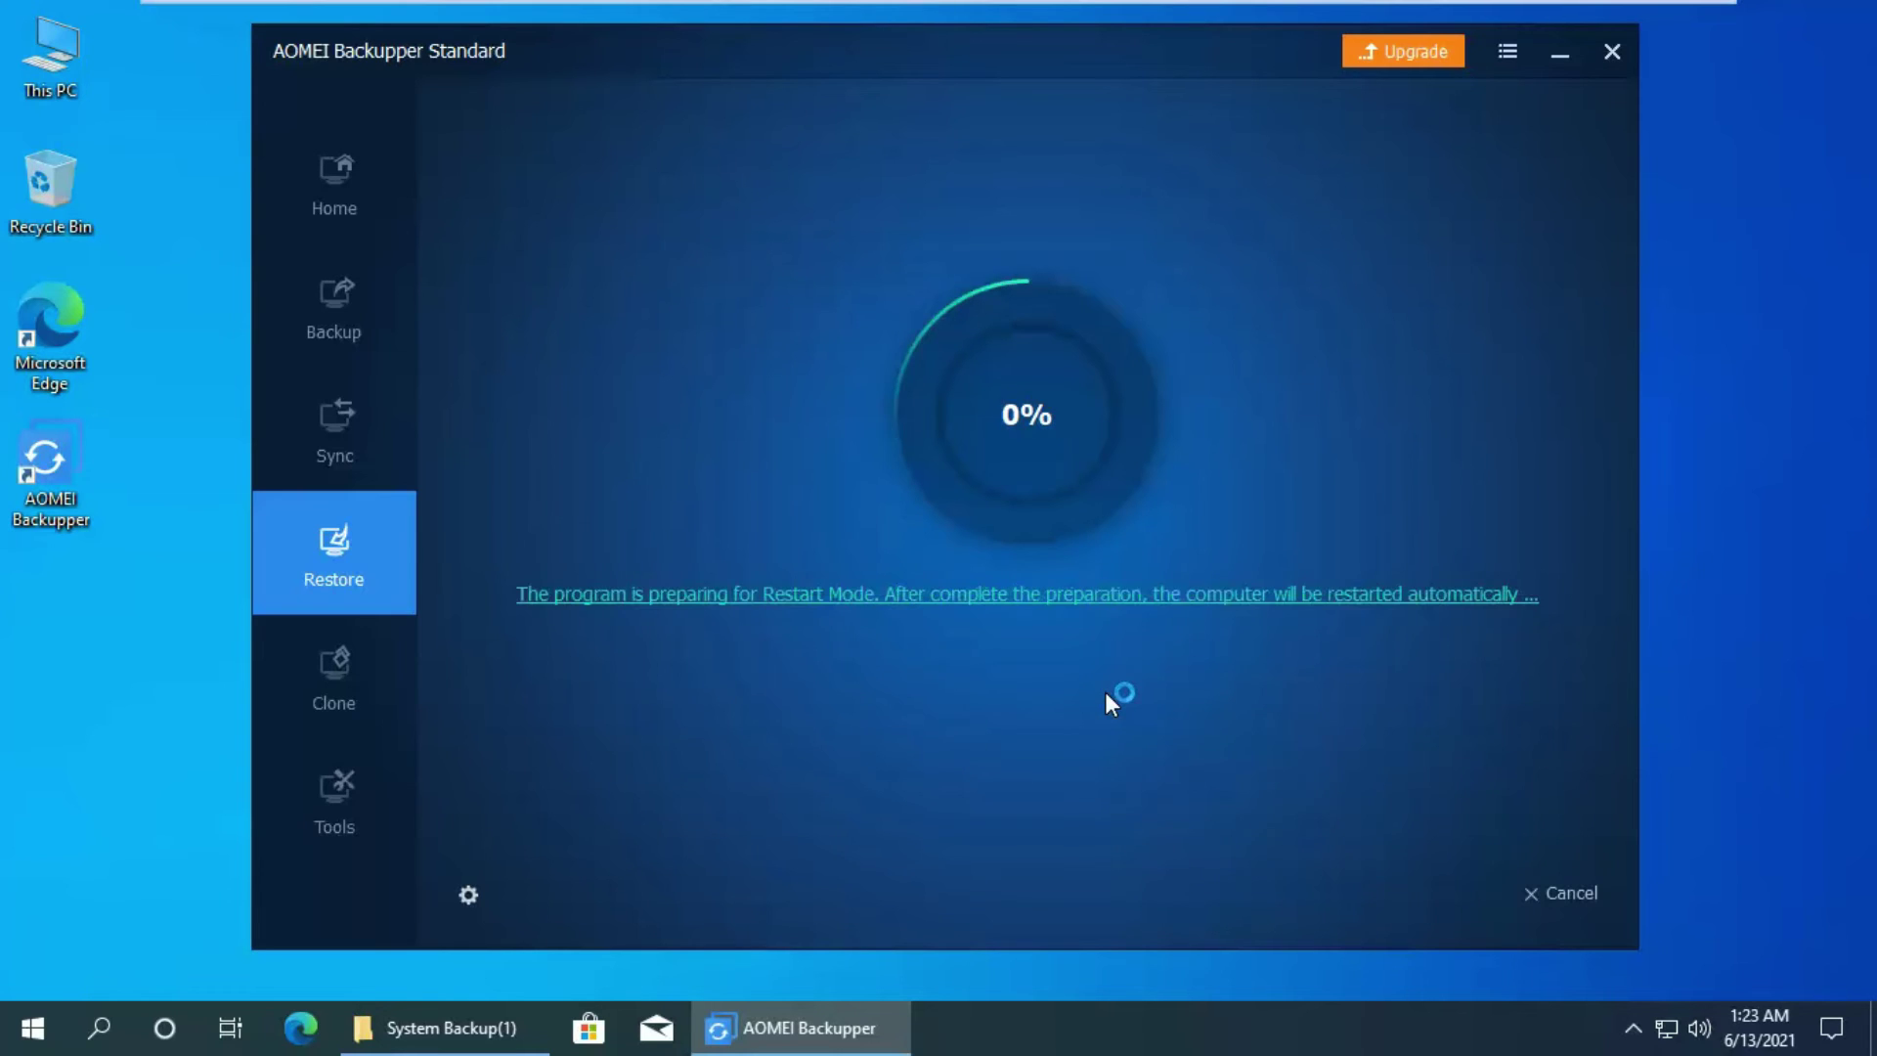